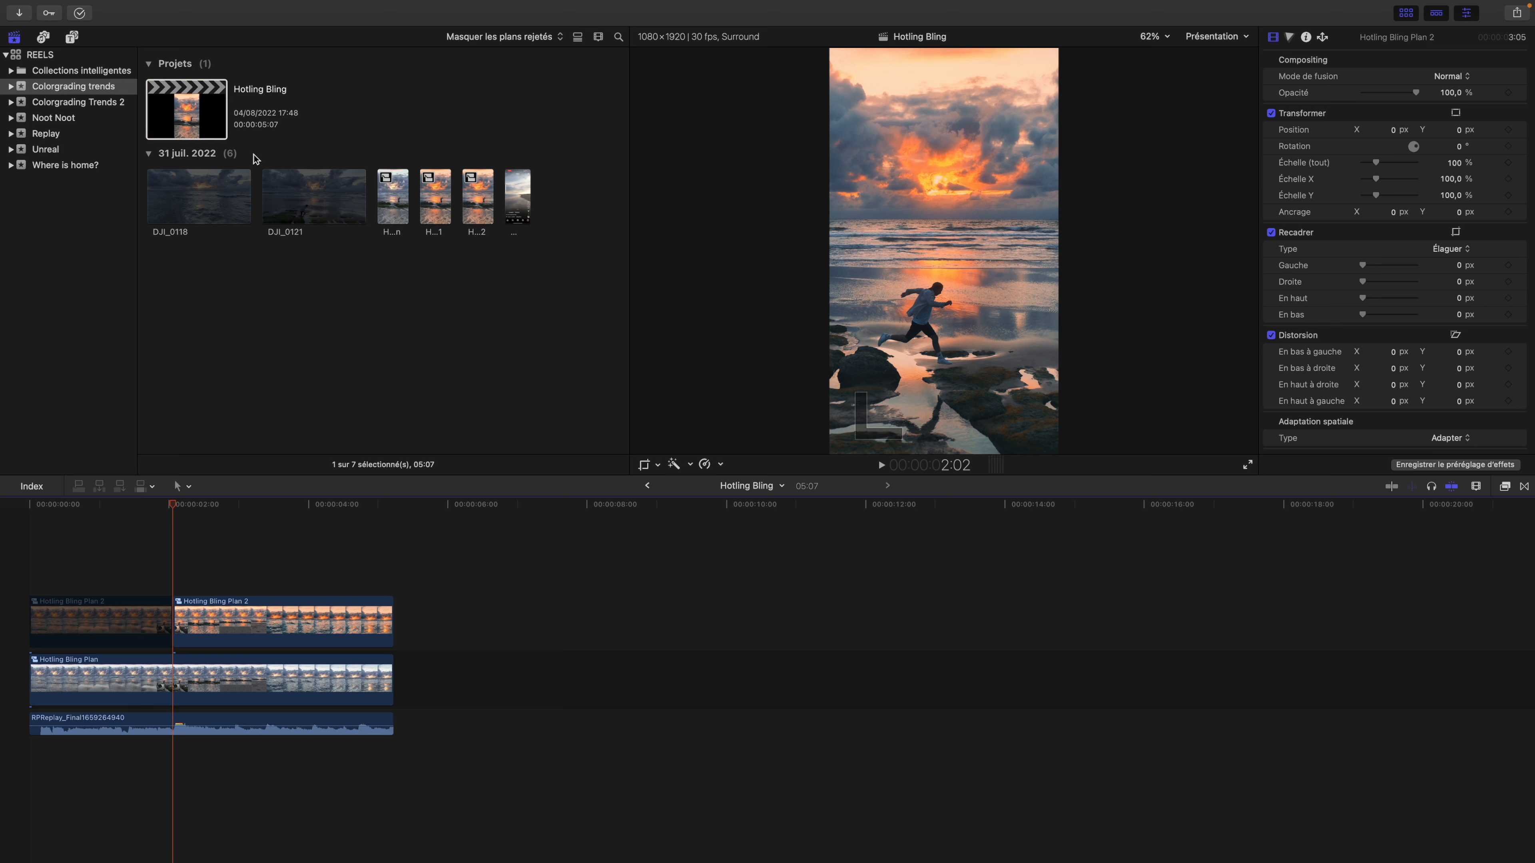
Create a project named Tuto in the Colorgrading trends event with vertical 1080x1920 video at 30p
{"action": "left_click", "coordinate": [129, 9]}
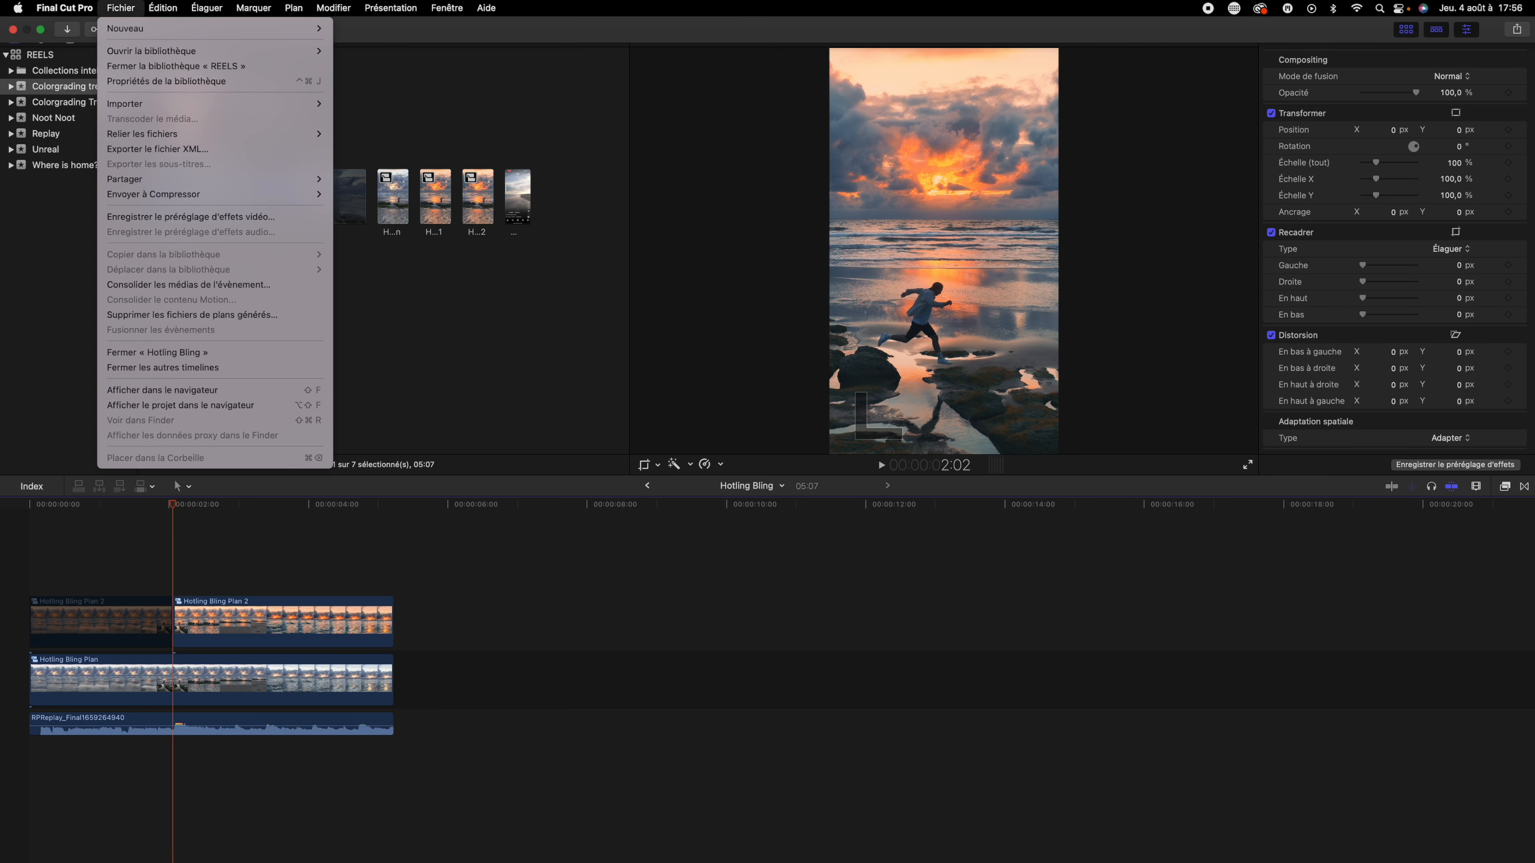
{"action": "left_click", "coordinate": [458, 359]}
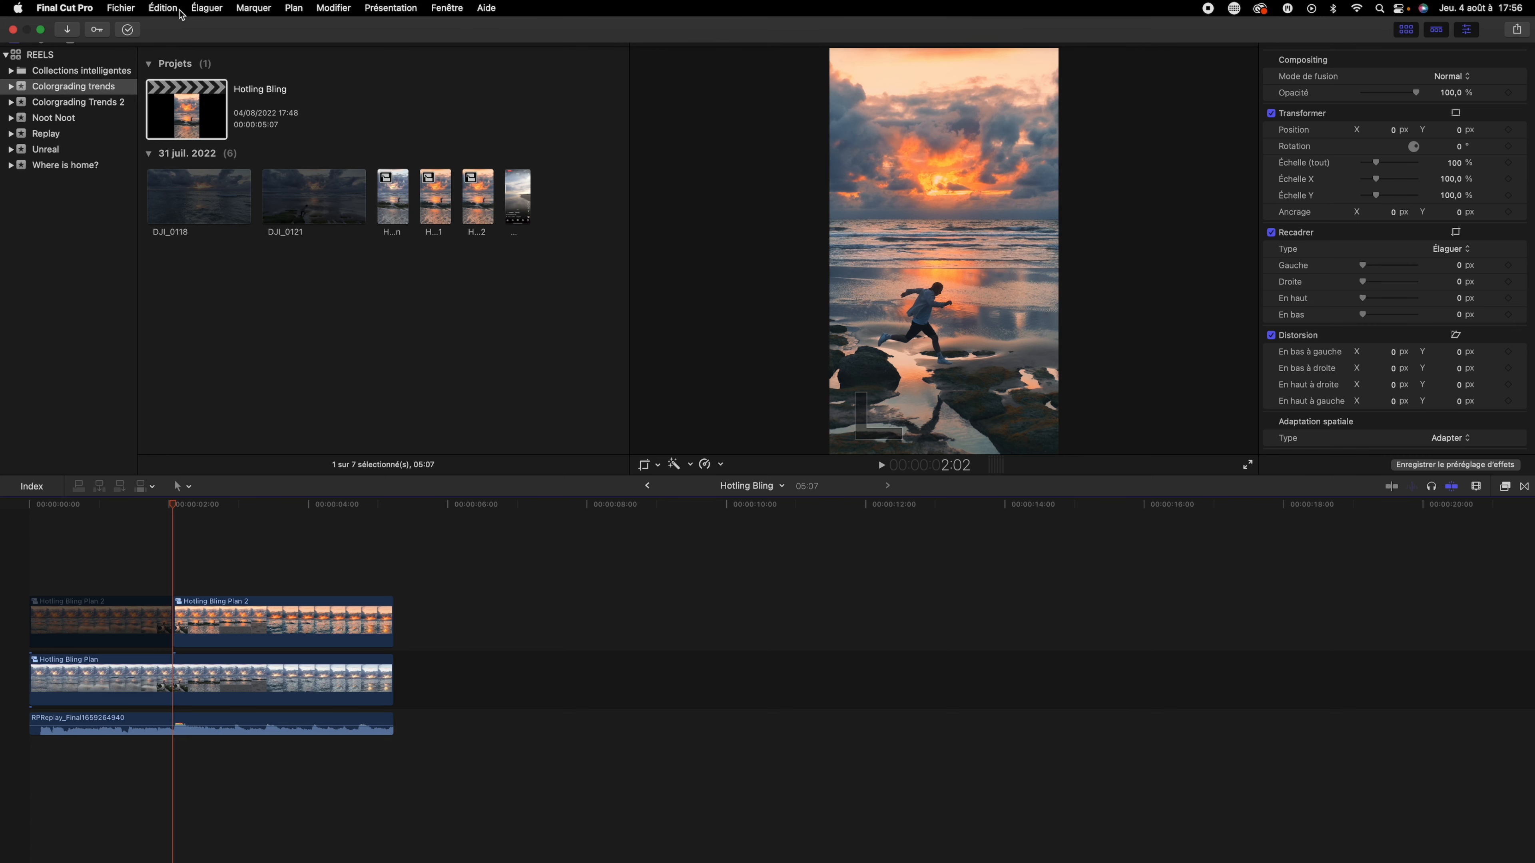
{"action": "left_click", "coordinate": [120, 8]}
{"action": "mouse_move", "coordinate": [128, 31]}
{"action": "left_click", "coordinate": [421, 28]}
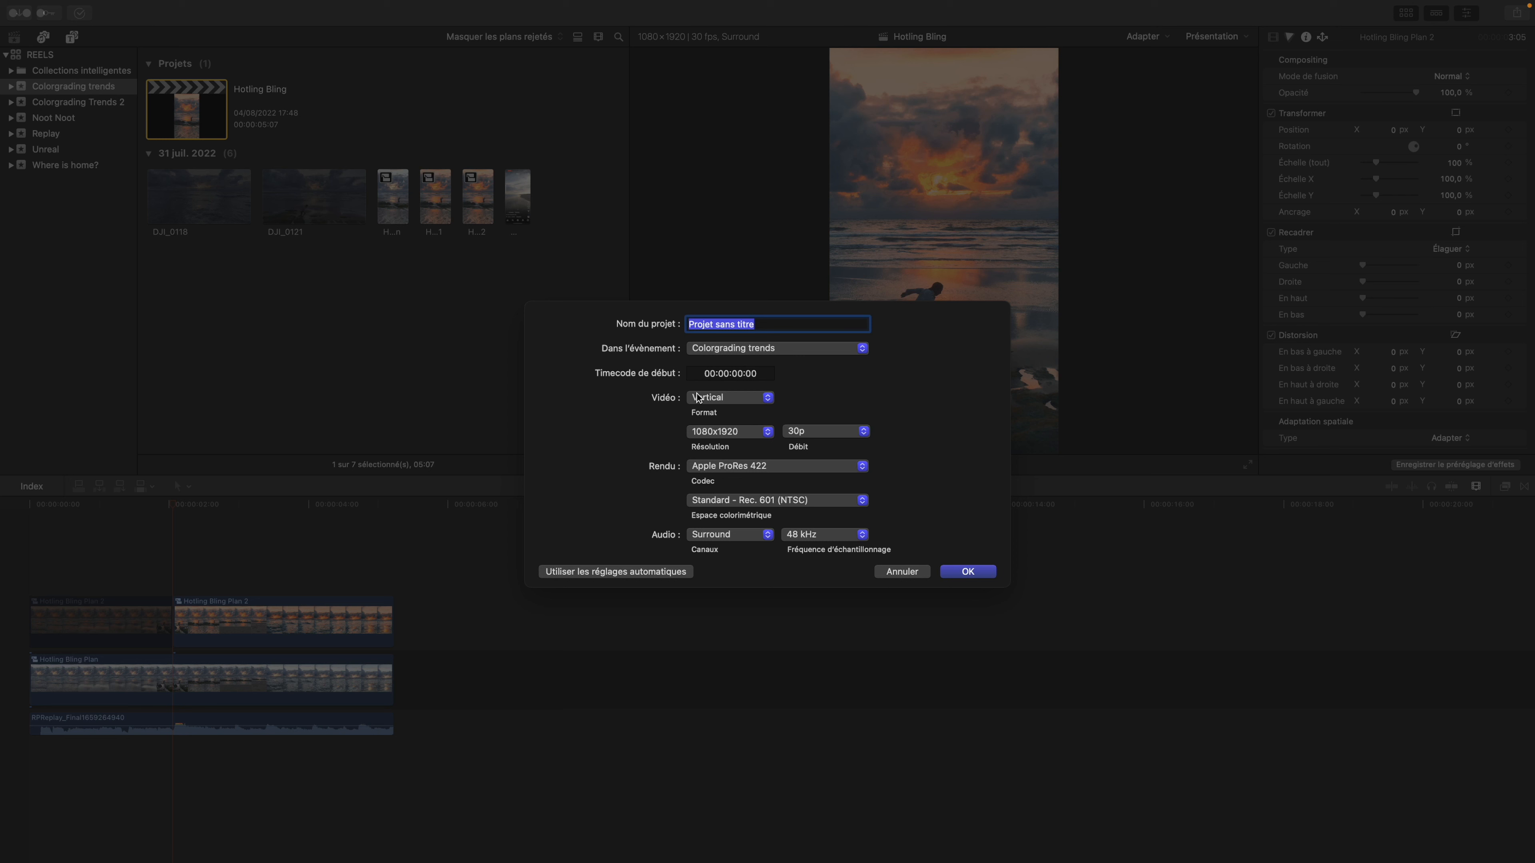
{"action": "left_click", "coordinate": [726, 437]}
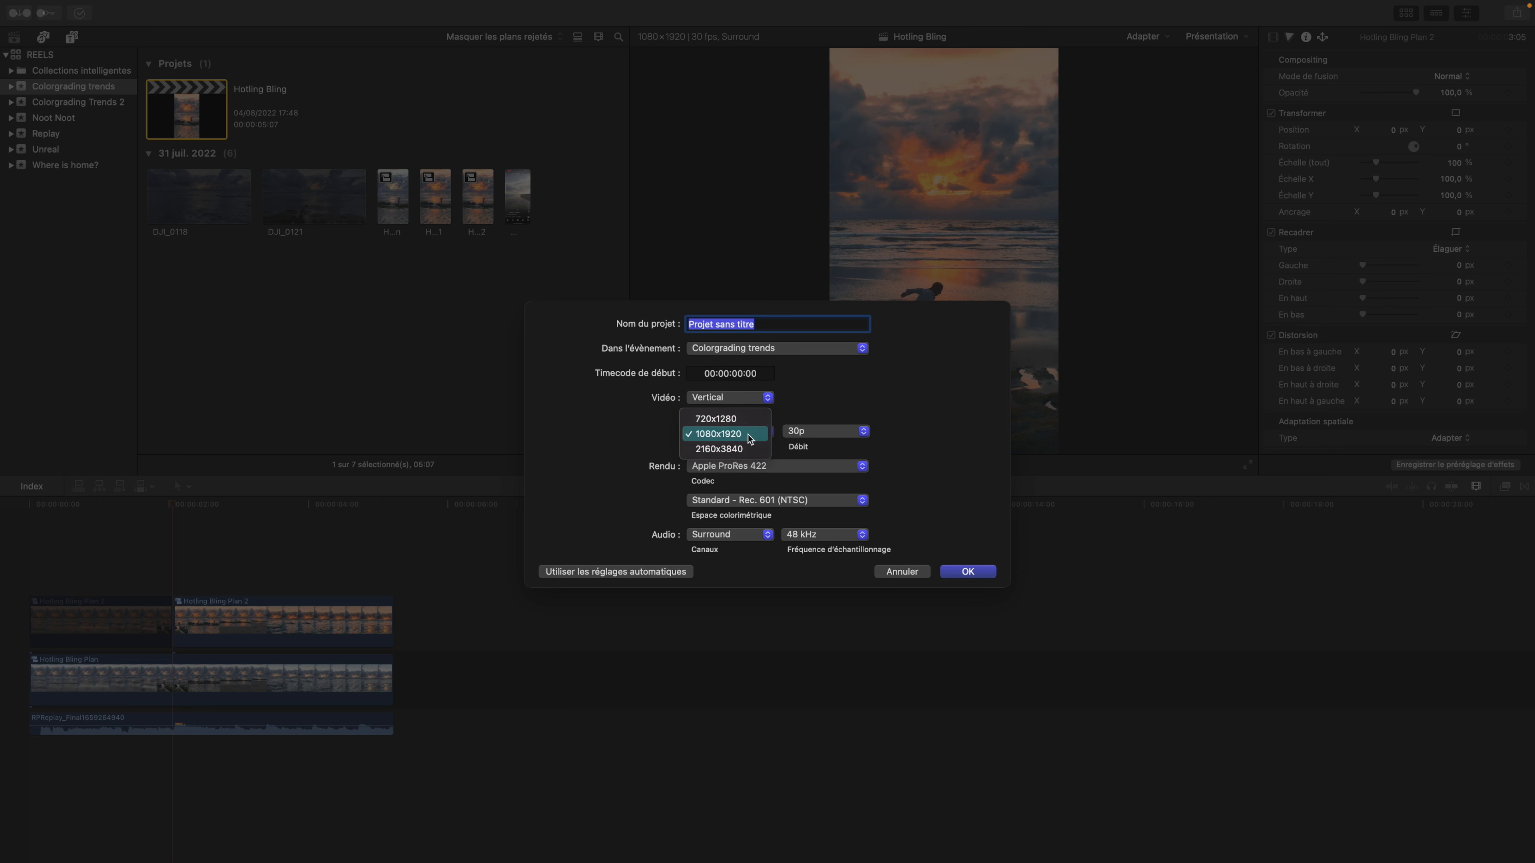
{"action": "left_click", "coordinate": [811, 405]}
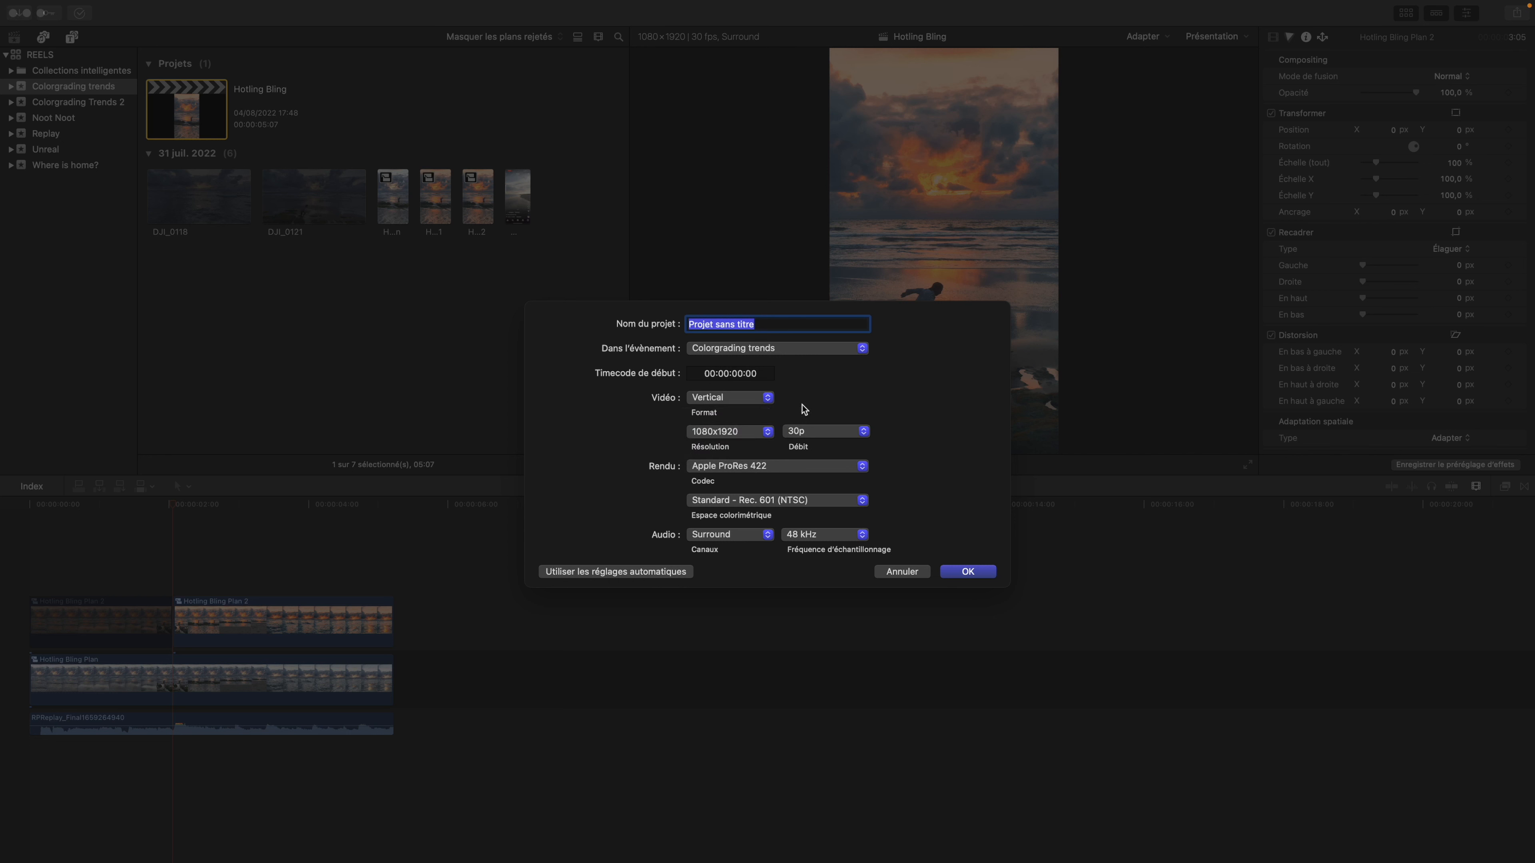
{"action": "left_click", "coordinate": [817, 431]}
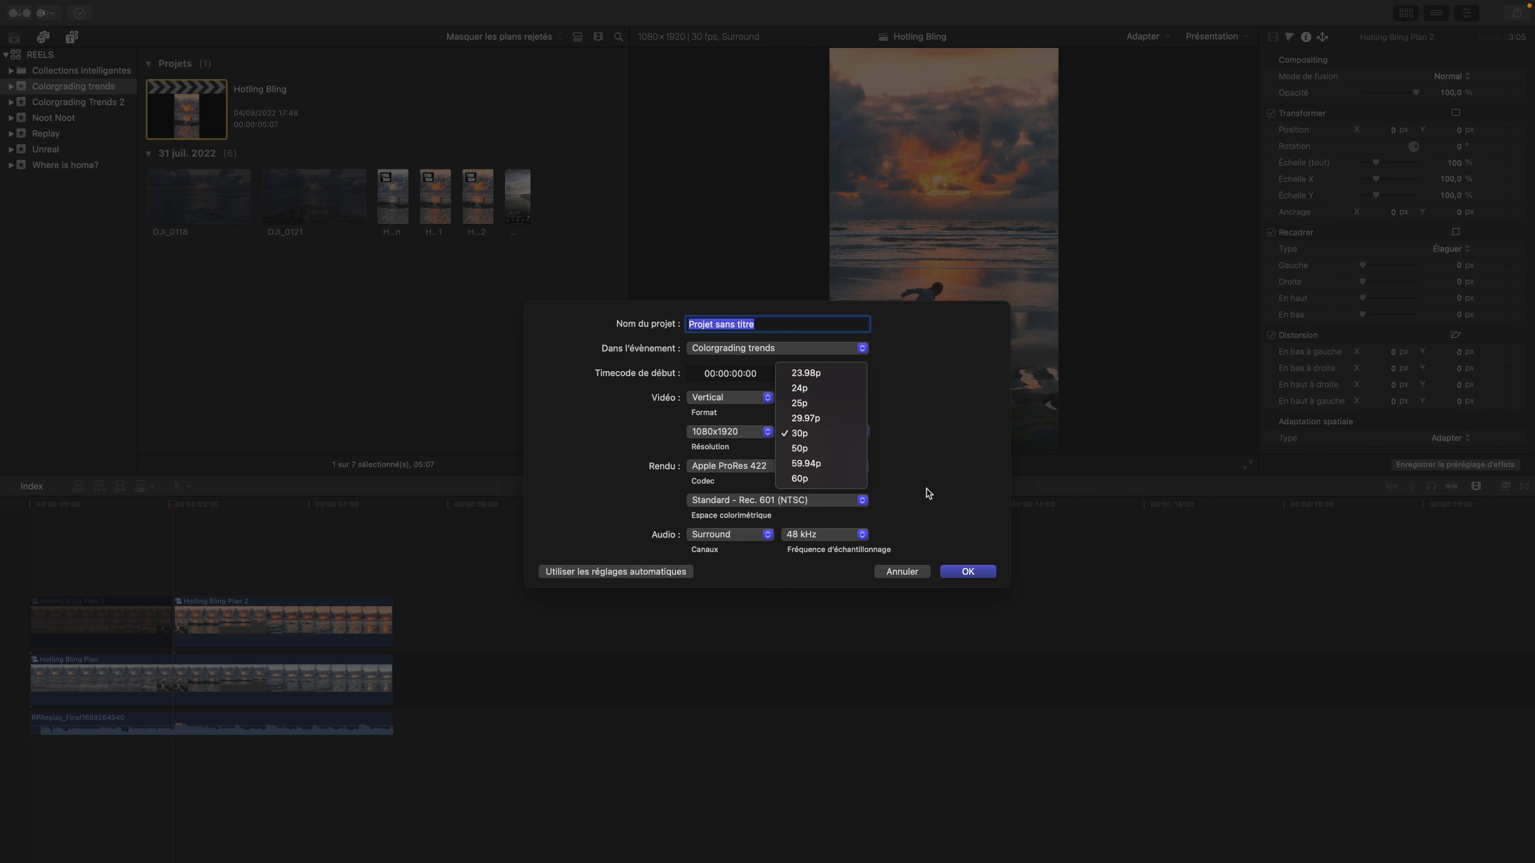
{"action": "left_click", "coordinate": [901, 443]}
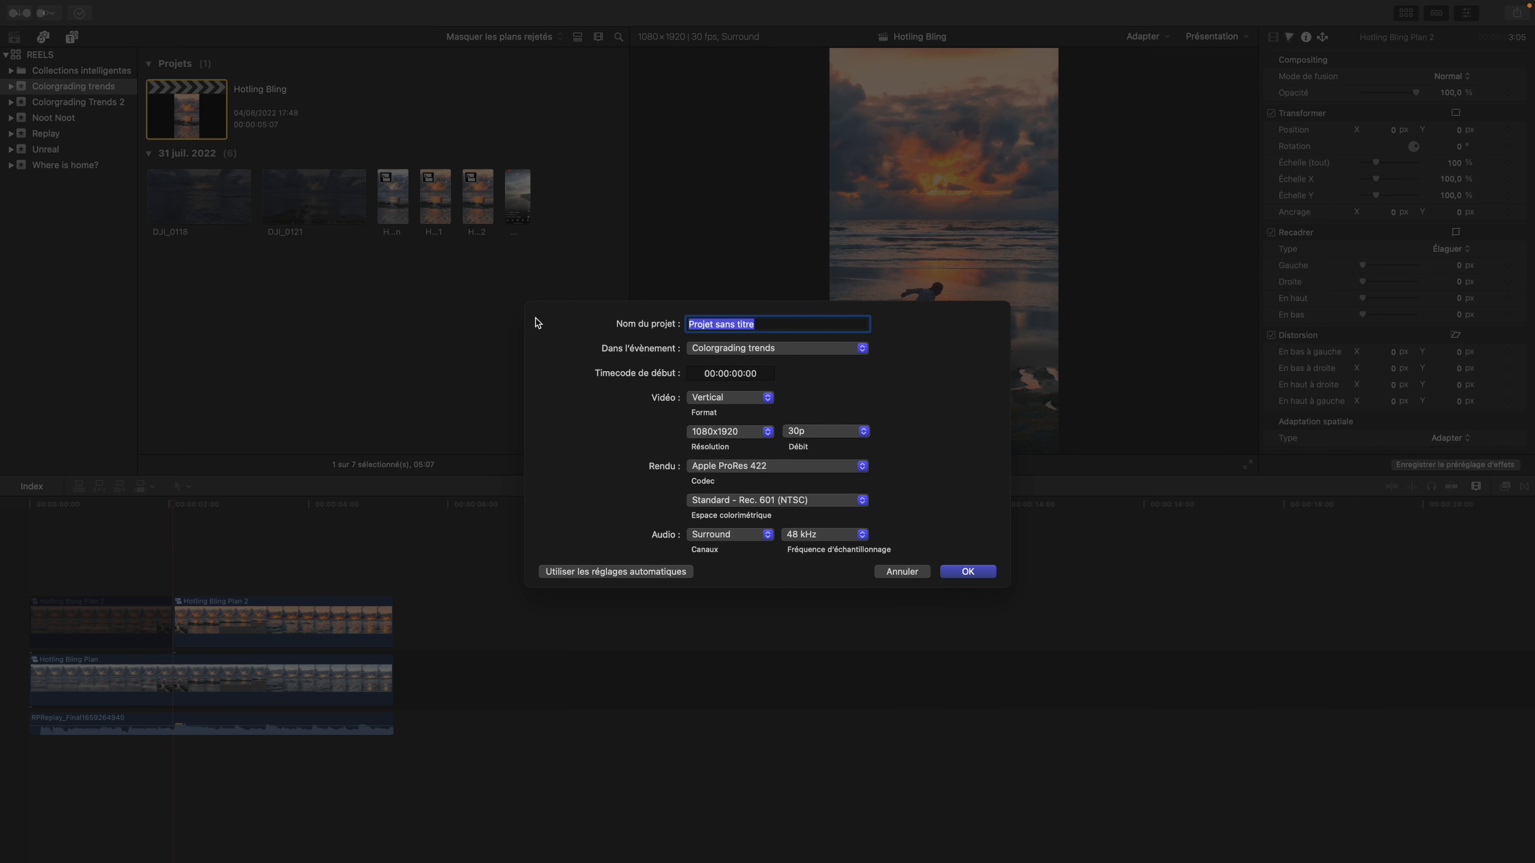
{"action": "type", "text": "Tu"}
{"action": "left_click", "coordinate": [967, 571]}
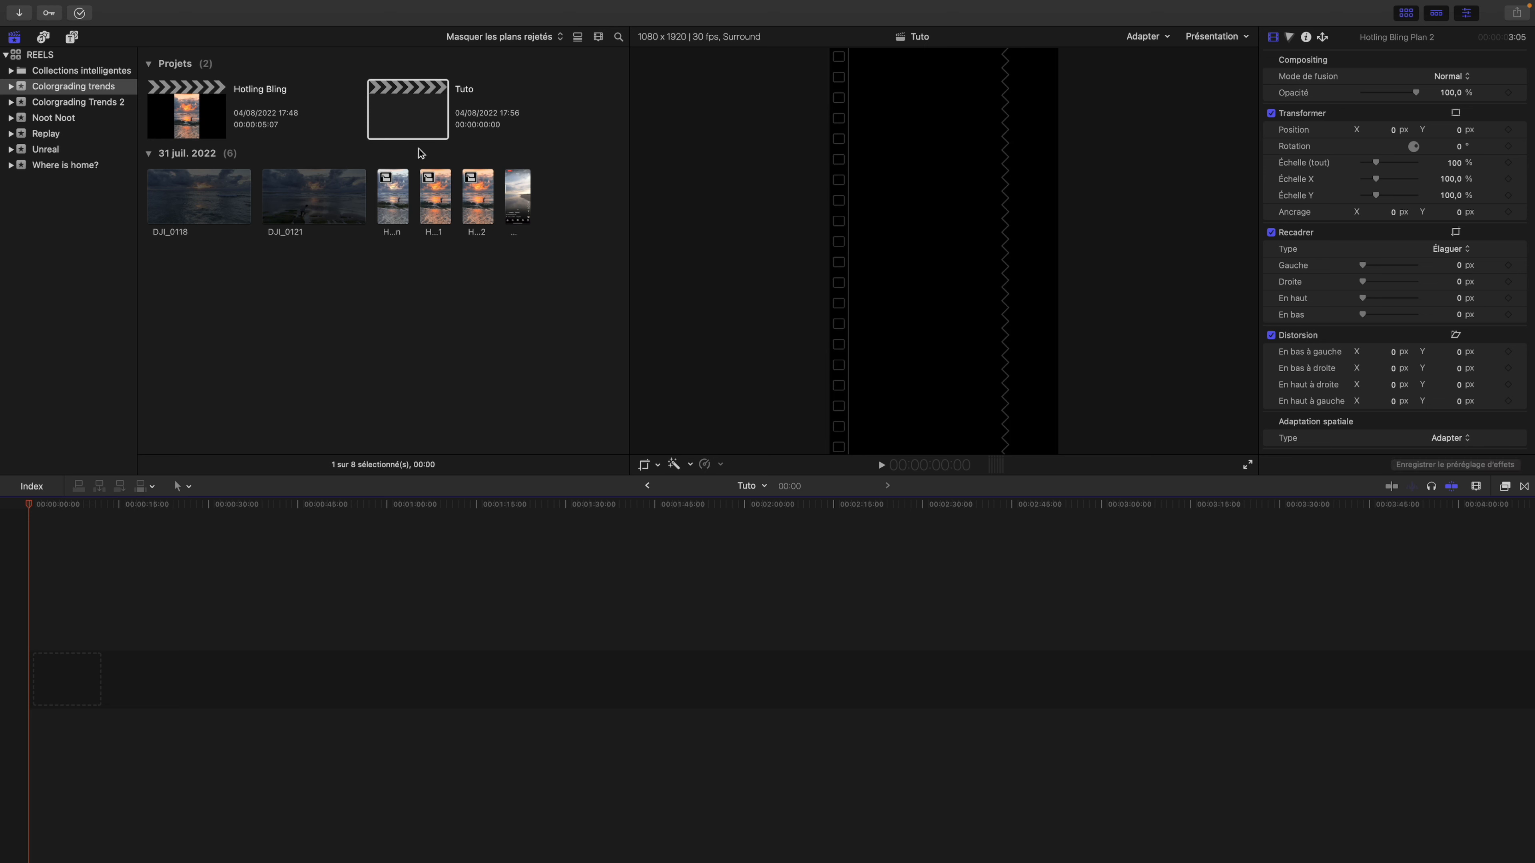
Append the DJI_0118 clip to the Tuto project's timeline and preview it in the vertical frame
{"action": "left_click", "coordinate": [405, 143]}
{"action": "left_click", "coordinate": [184, 206]}
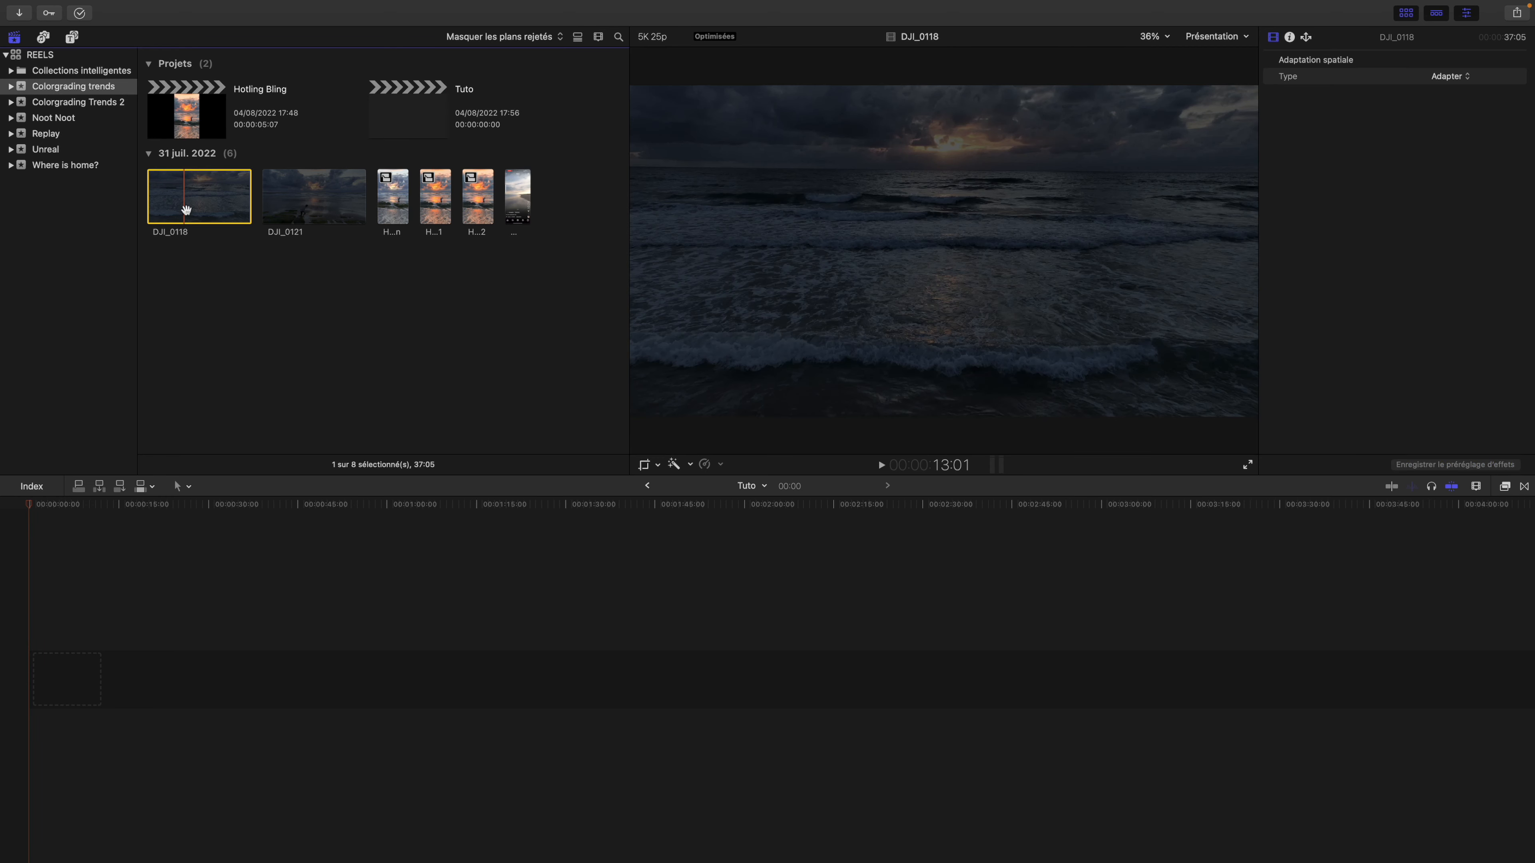
{"action": "key", "text": "e"}
{"action": "left_click", "coordinate": [106, 666]}
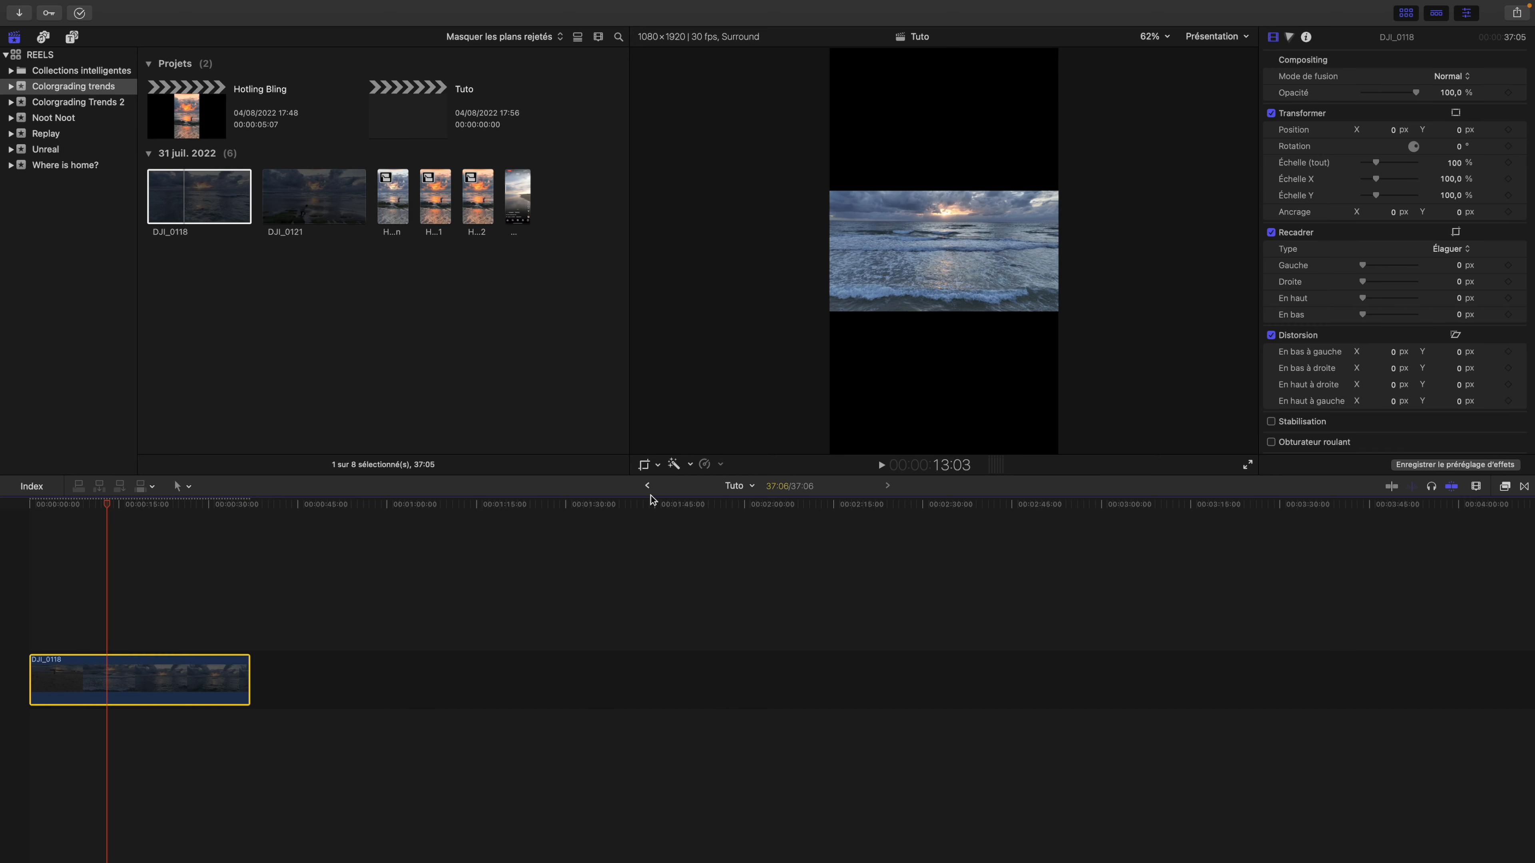
Crop the DJI_0118 clip with the Recadrer mode so it fills the vertical frame
{"action": "left_click", "coordinate": [658, 466]}
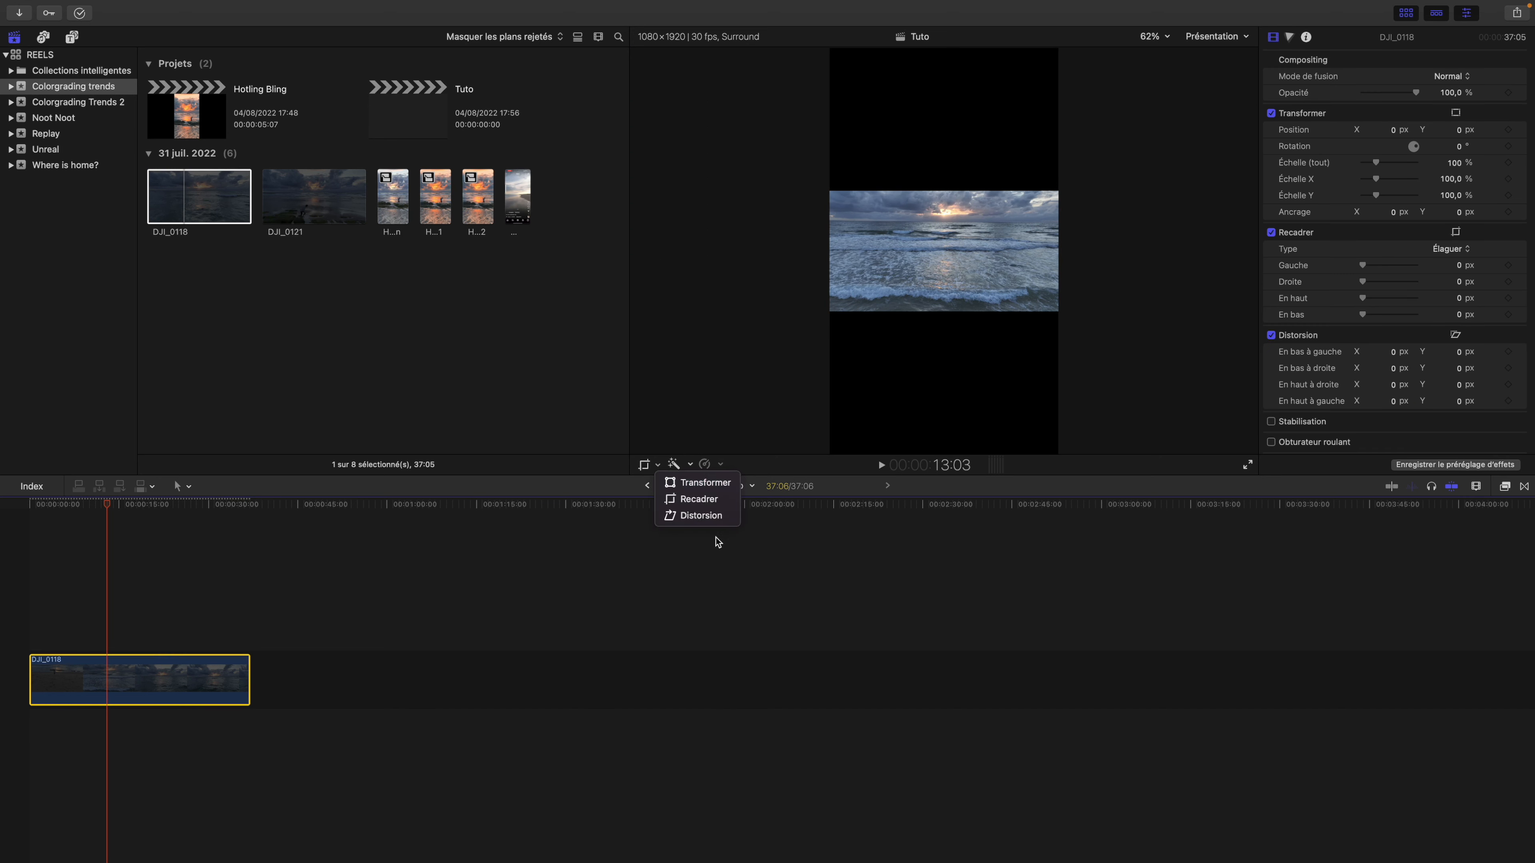
{"action": "left_click", "coordinate": [699, 498]}
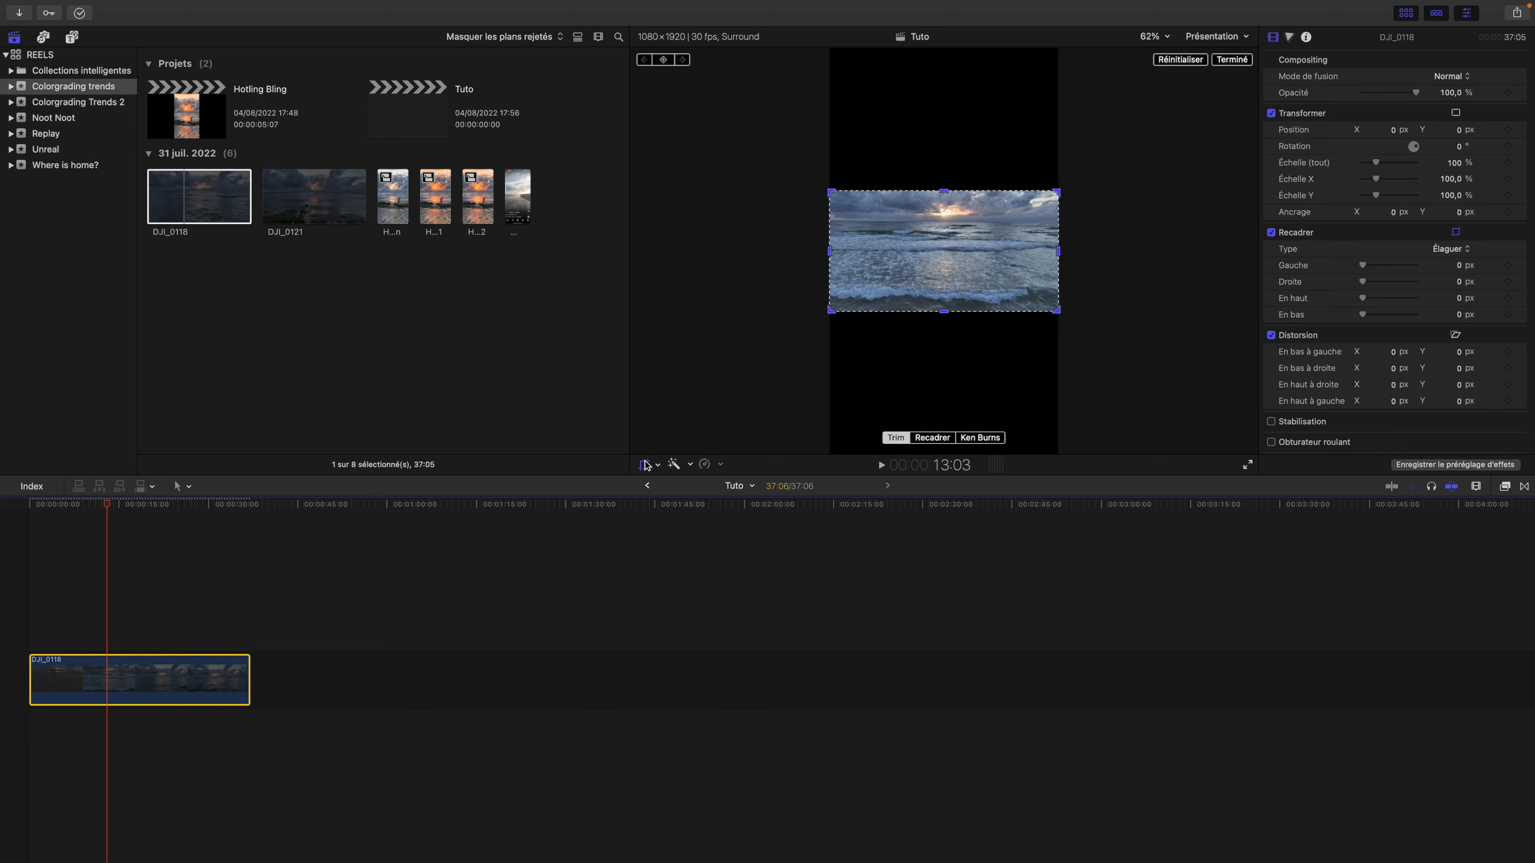
{"action": "left_click", "coordinate": [932, 438]}
{"action": "mouse_move", "coordinate": [974, 232]}
{"action": "left_mouse_down"}
{"action": "mouse_move", "coordinate": [1006, 231]}
{"action": "mouse_move", "coordinate": [934, 231]}
{"action": "mouse_move", "coordinate": [967, 232]}
{"action": "mouse_move", "coordinate": [955, 232]}
{"action": "left_mouse_up"}
{"action": "left_click", "coordinate": [1221, 68]}
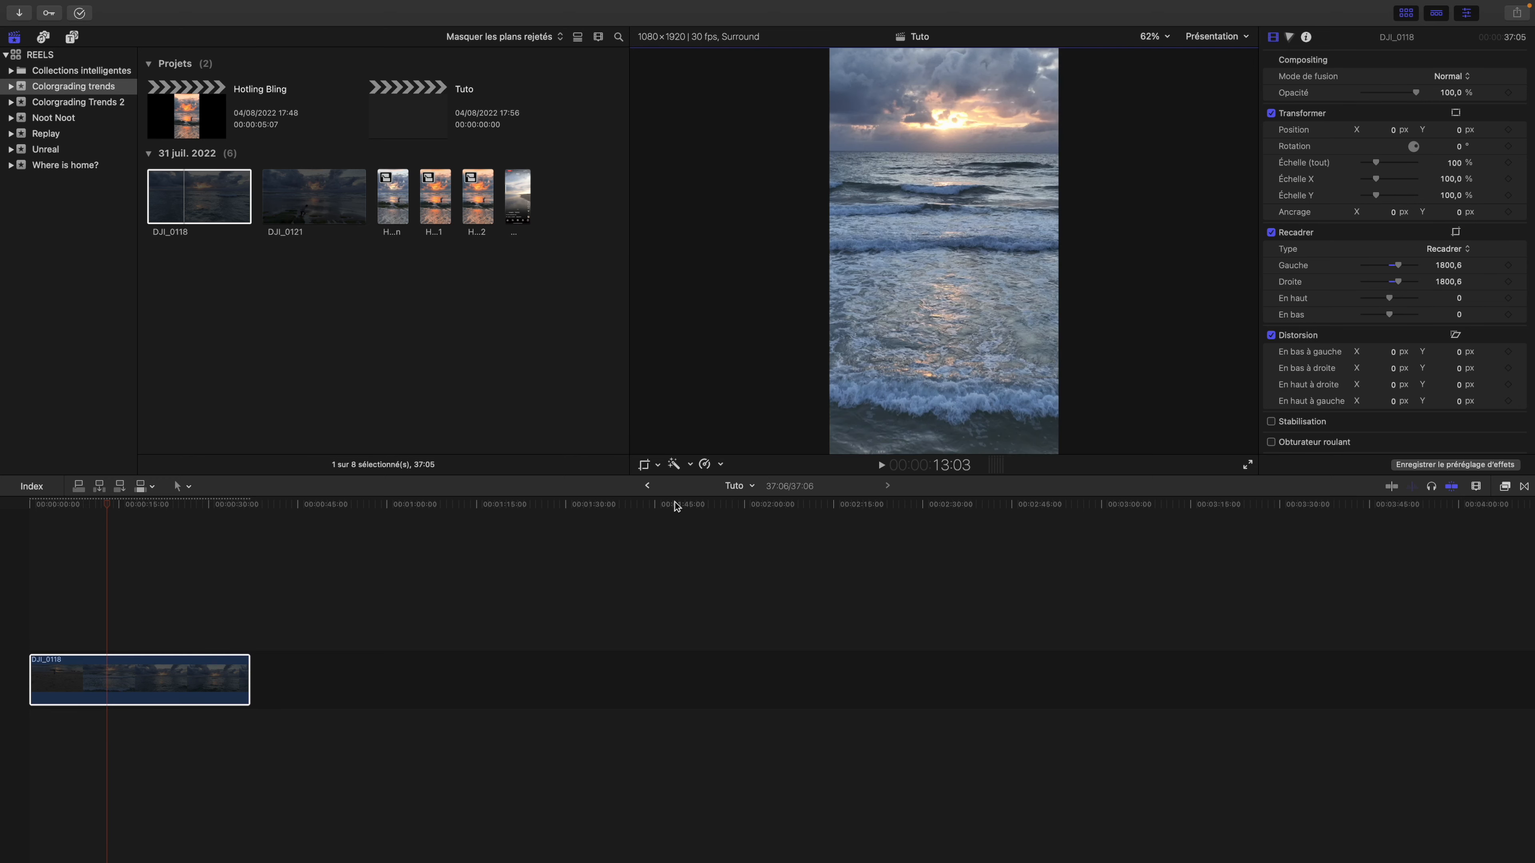
Delete the DJI_0118 clip from the Tuto timeline after scrubbing through its cropped footage
{"action": "left_click", "coordinate": [103, 582]}
{"action": "left_click", "coordinate": [87, 508]}
{"action": "mouse_move", "coordinate": [85, 508]}
{"action": "left_mouse_down"}
{"action": "mouse_move", "coordinate": [178, 508]}
{"action": "mouse_move", "coordinate": [83, 508]}
{"action": "left_mouse_up"}
{"action": "left_click", "coordinate": [111, 676]}
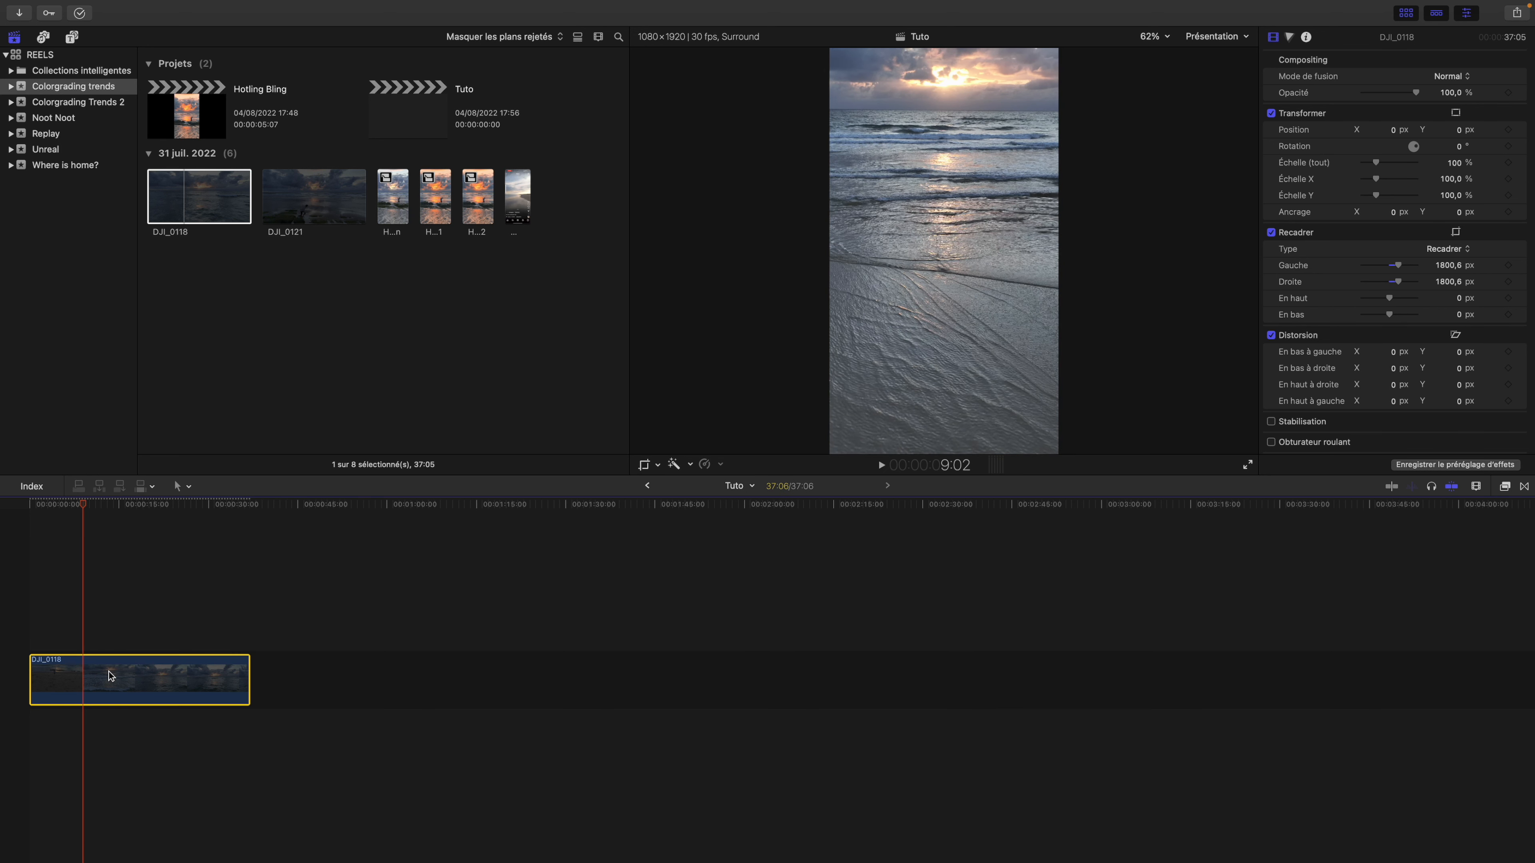
{"action": "key", "text": "Delete"}
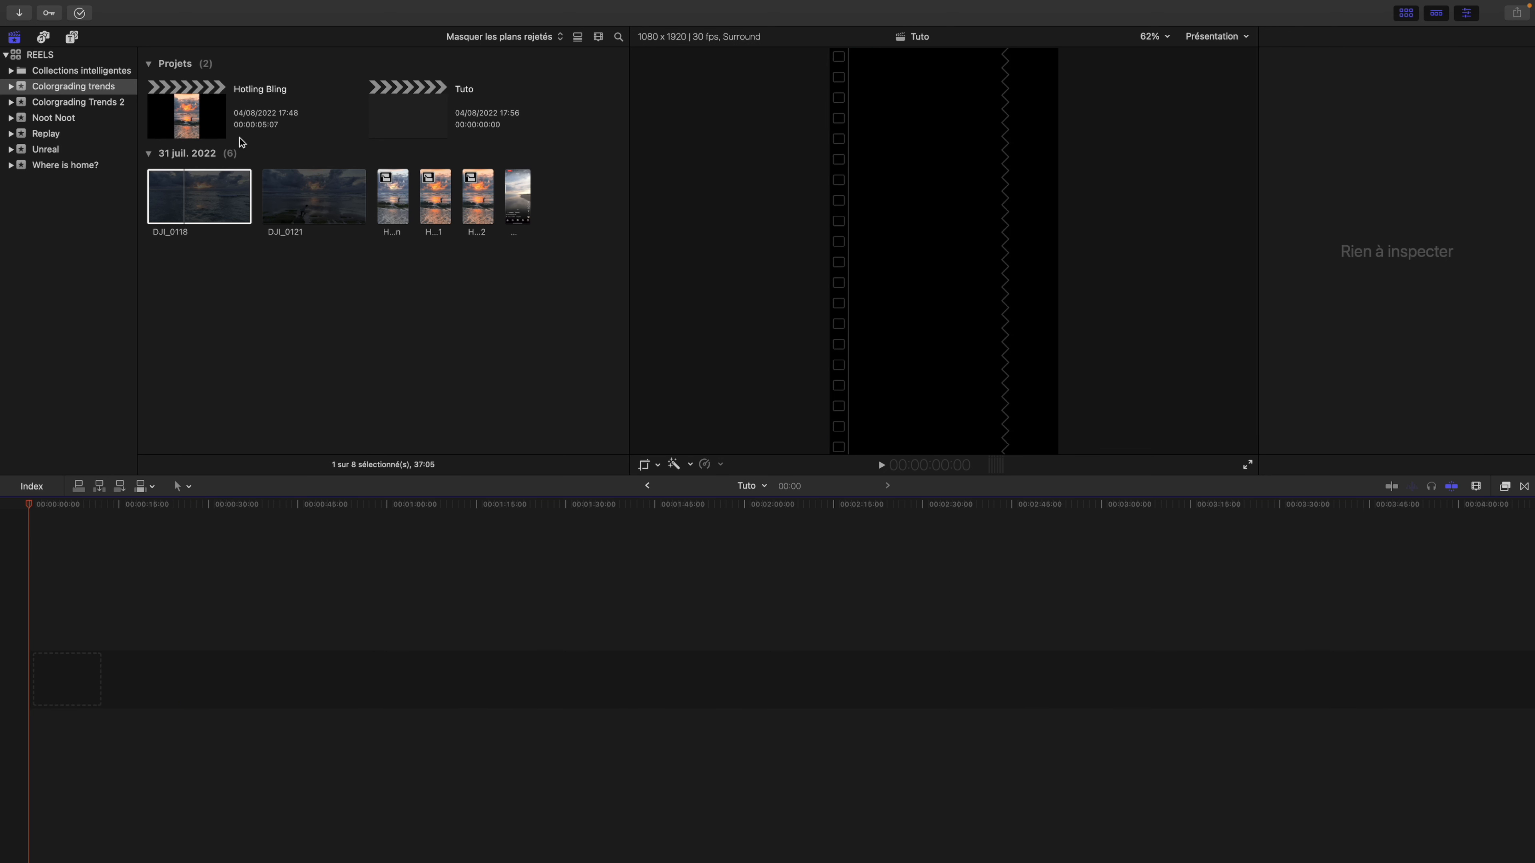
Open the Hotling Bling project and its Hotling Bling Plan compound clip, and examine the two source clips inside
{"action": "double_click", "coordinate": [191, 131]}
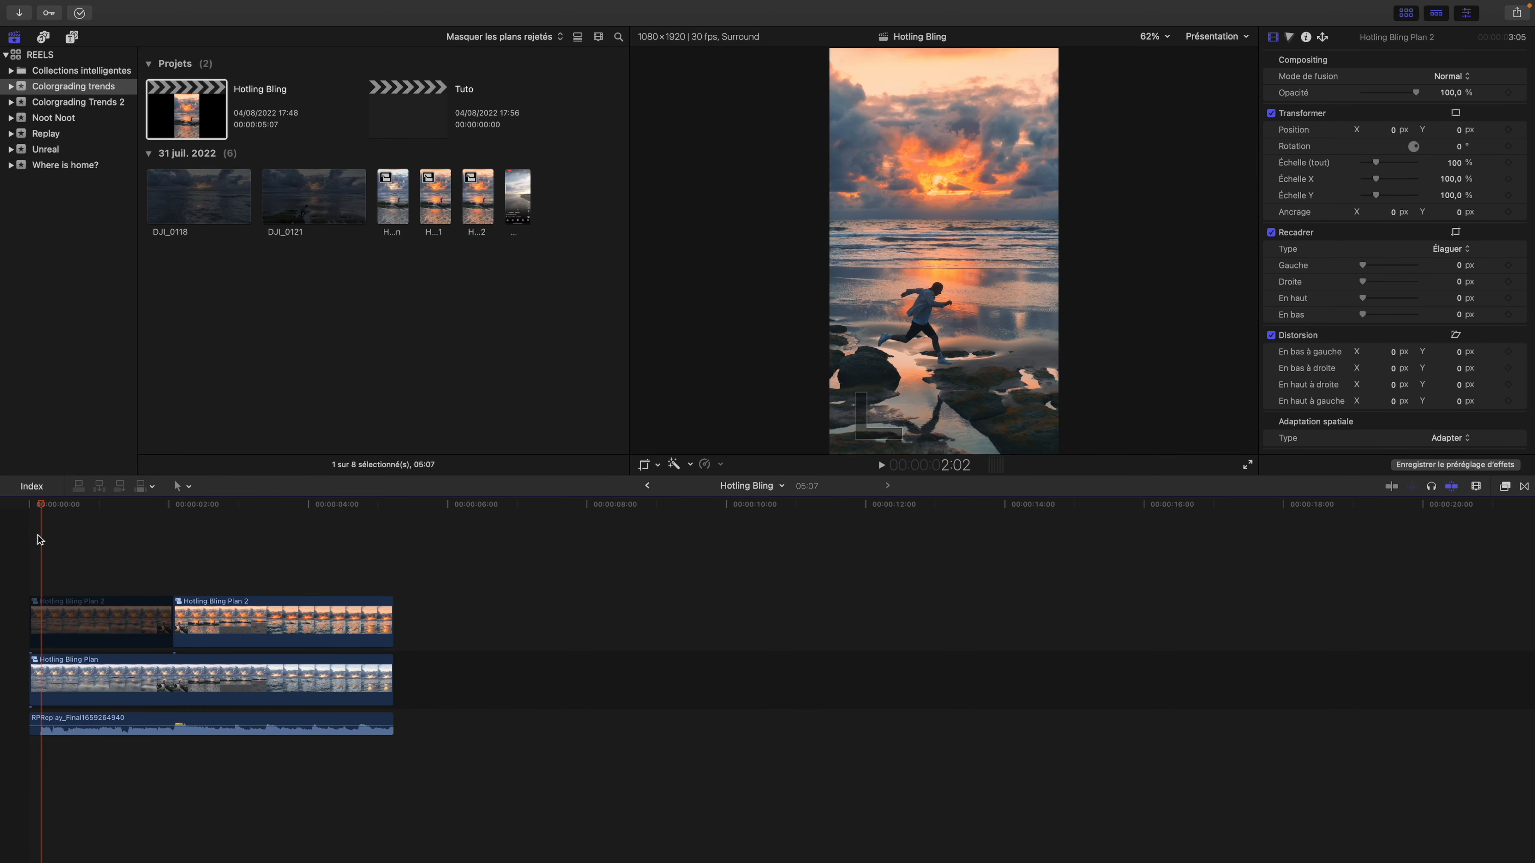
{"action": "key", "text": "space"}
{"action": "key", "text": "space"}
{"action": "left_click", "coordinate": [114, 689]}
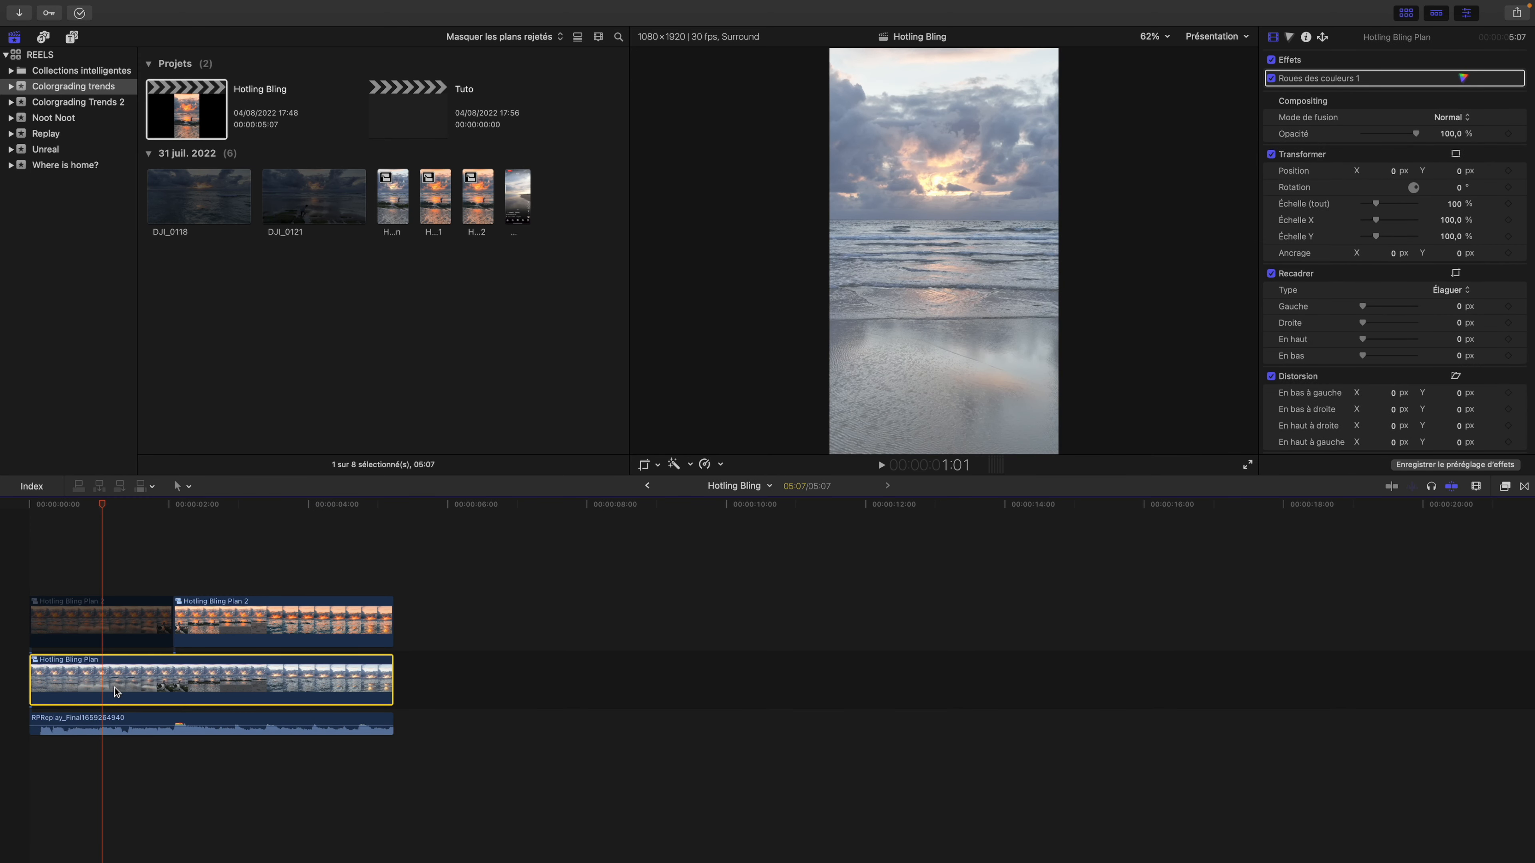
{"action": "double_click", "coordinate": [77, 677]}
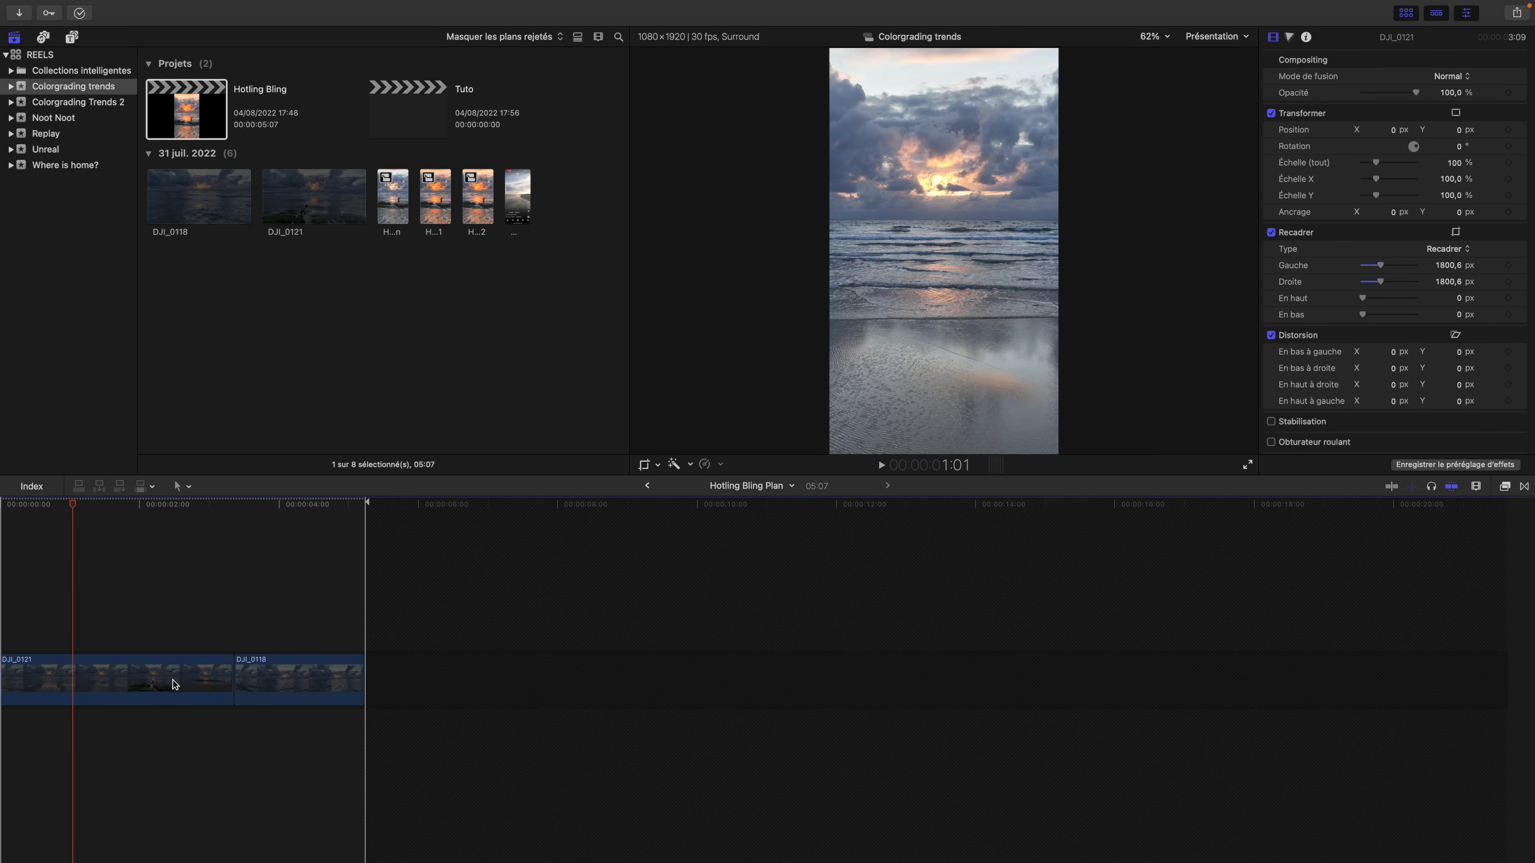
{"action": "left_click", "coordinate": [116, 683]}
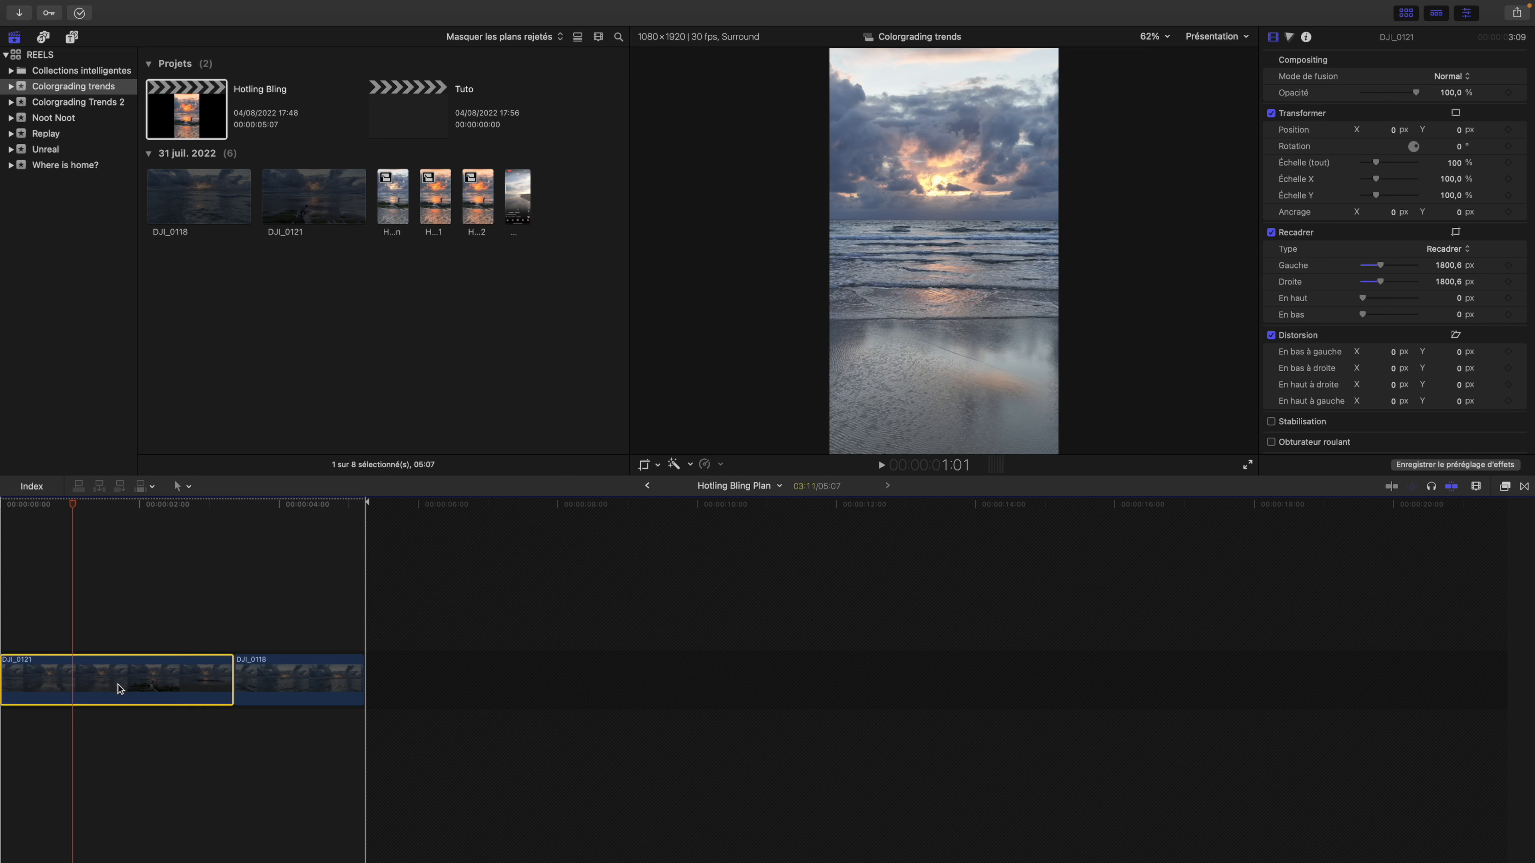
{"action": "left_click_drag", "start_coordinate": [76, 505], "coordinate": [269, 553]}
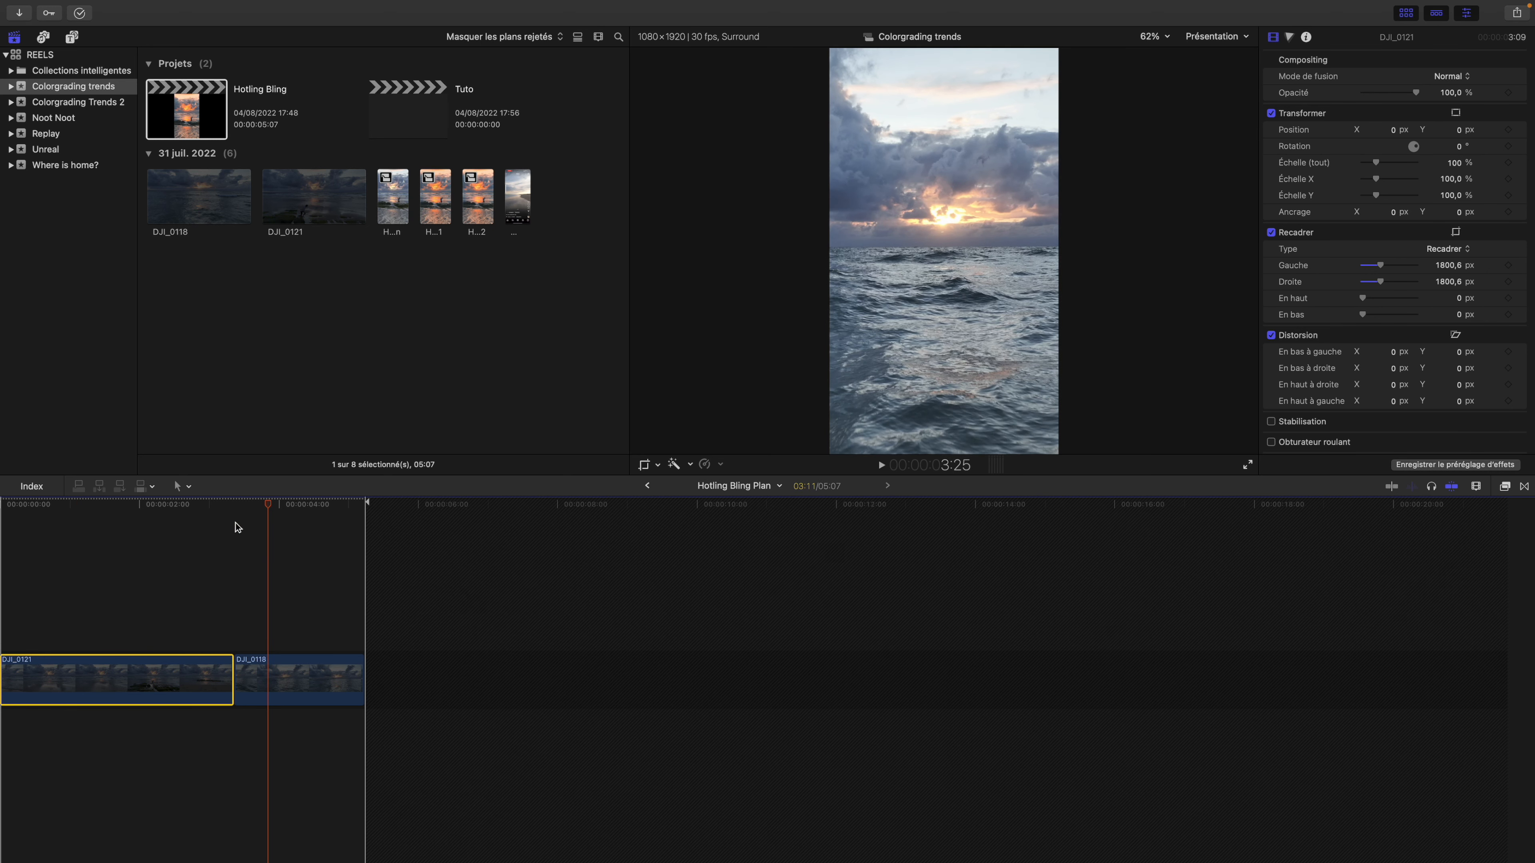
Return to the Hotling Bling project and examine its stacked video clips and audio track
{"action": "double_click", "coordinate": [185, 109]}
{"action": "left_click", "coordinate": [167, 688]}
{"action": "left_click_drag", "start_coordinate": [106, 509], "coordinate": [299, 535]}
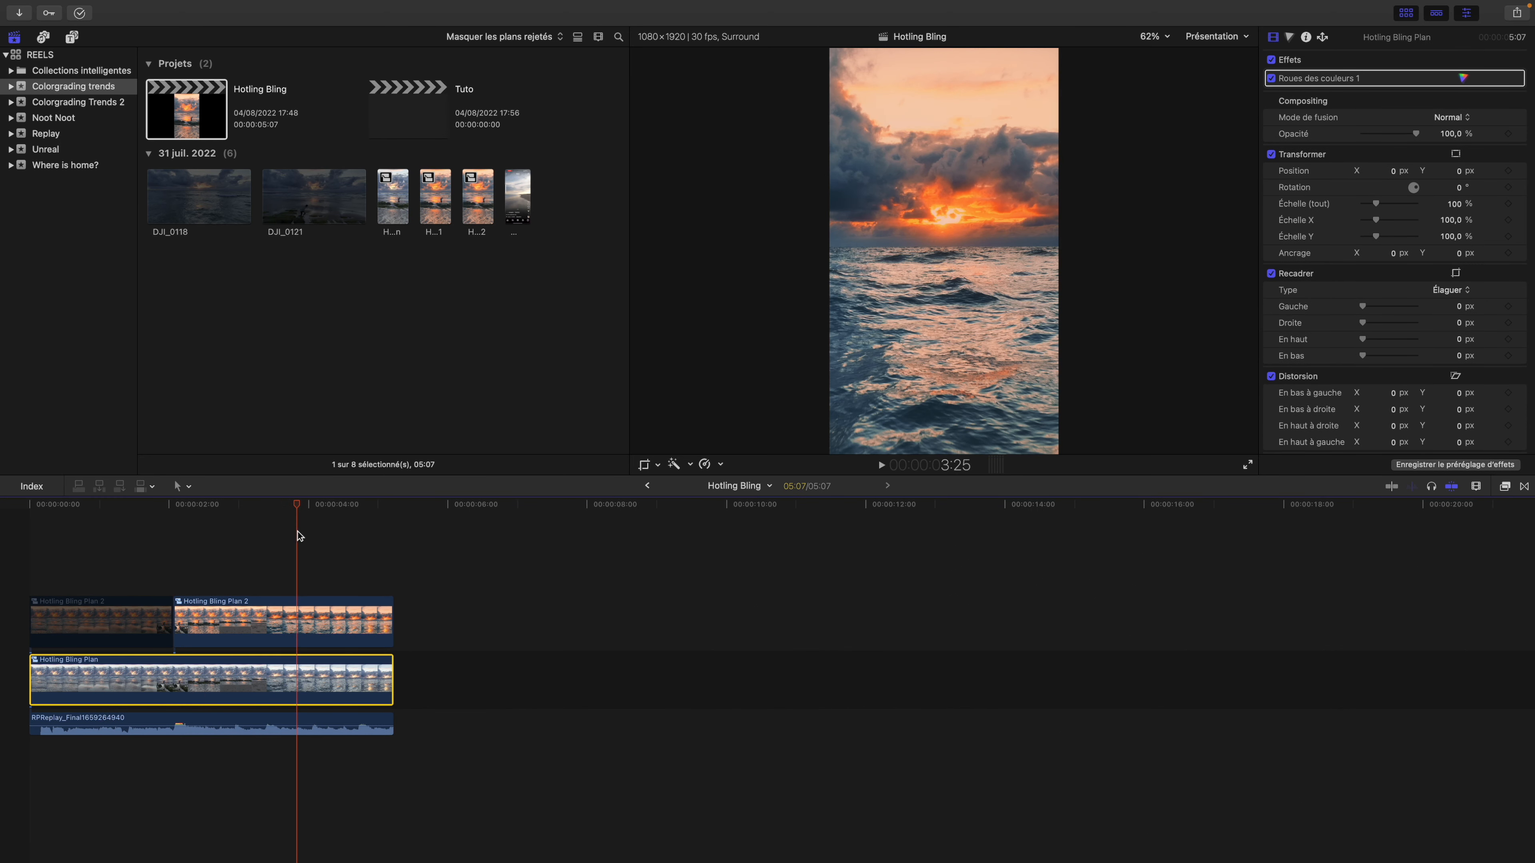
{"action": "left_click", "coordinate": [345, 716]}
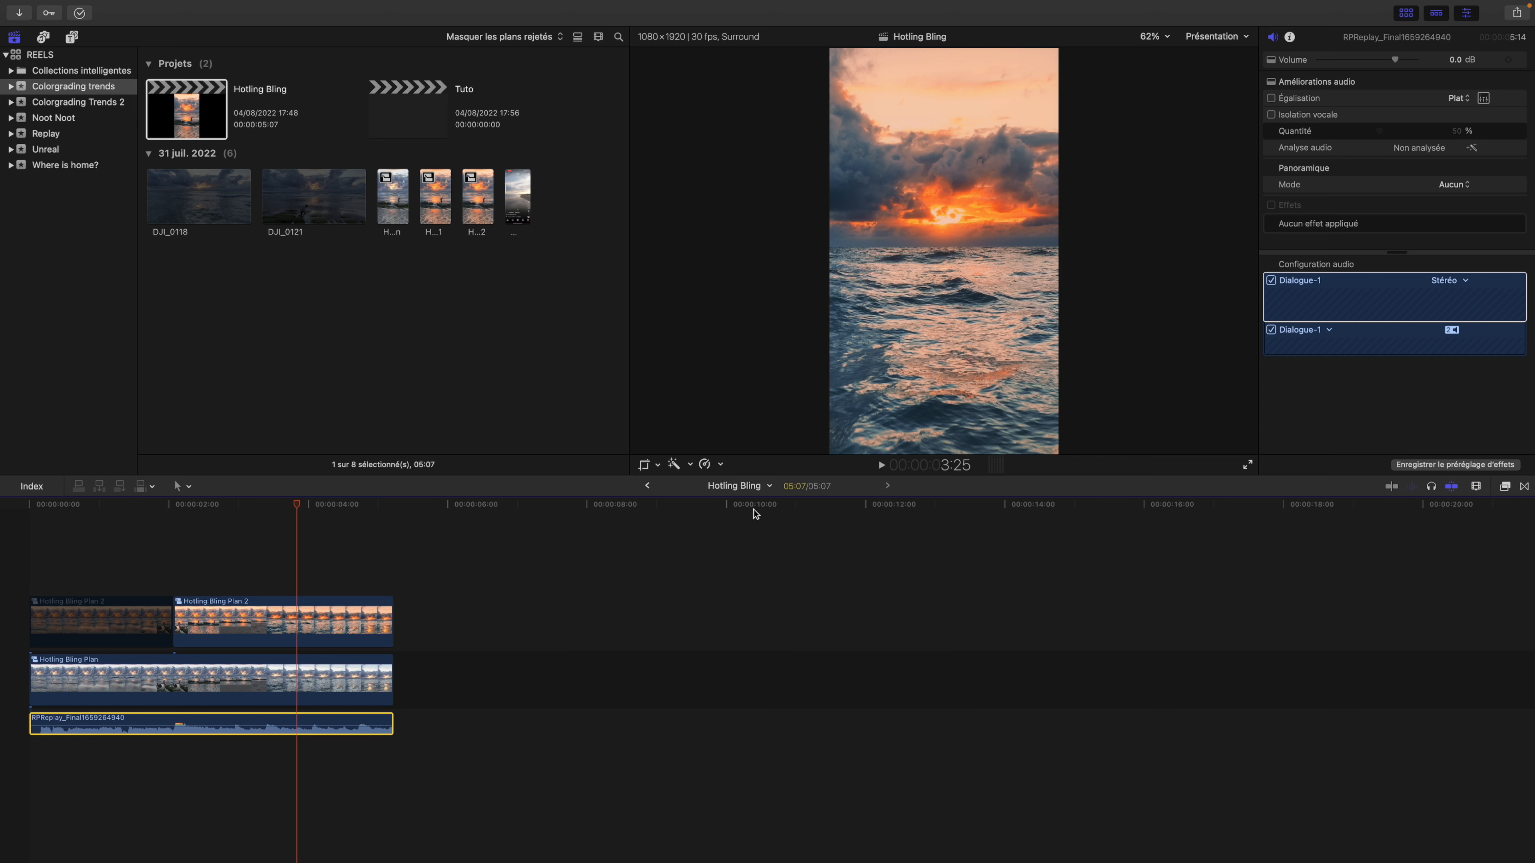
Copy the Hotling Bling Plan compound clip from the Hotling Bling project into the Tuto timeline
{"action": "left_click", "coordinate": [200, 689]}
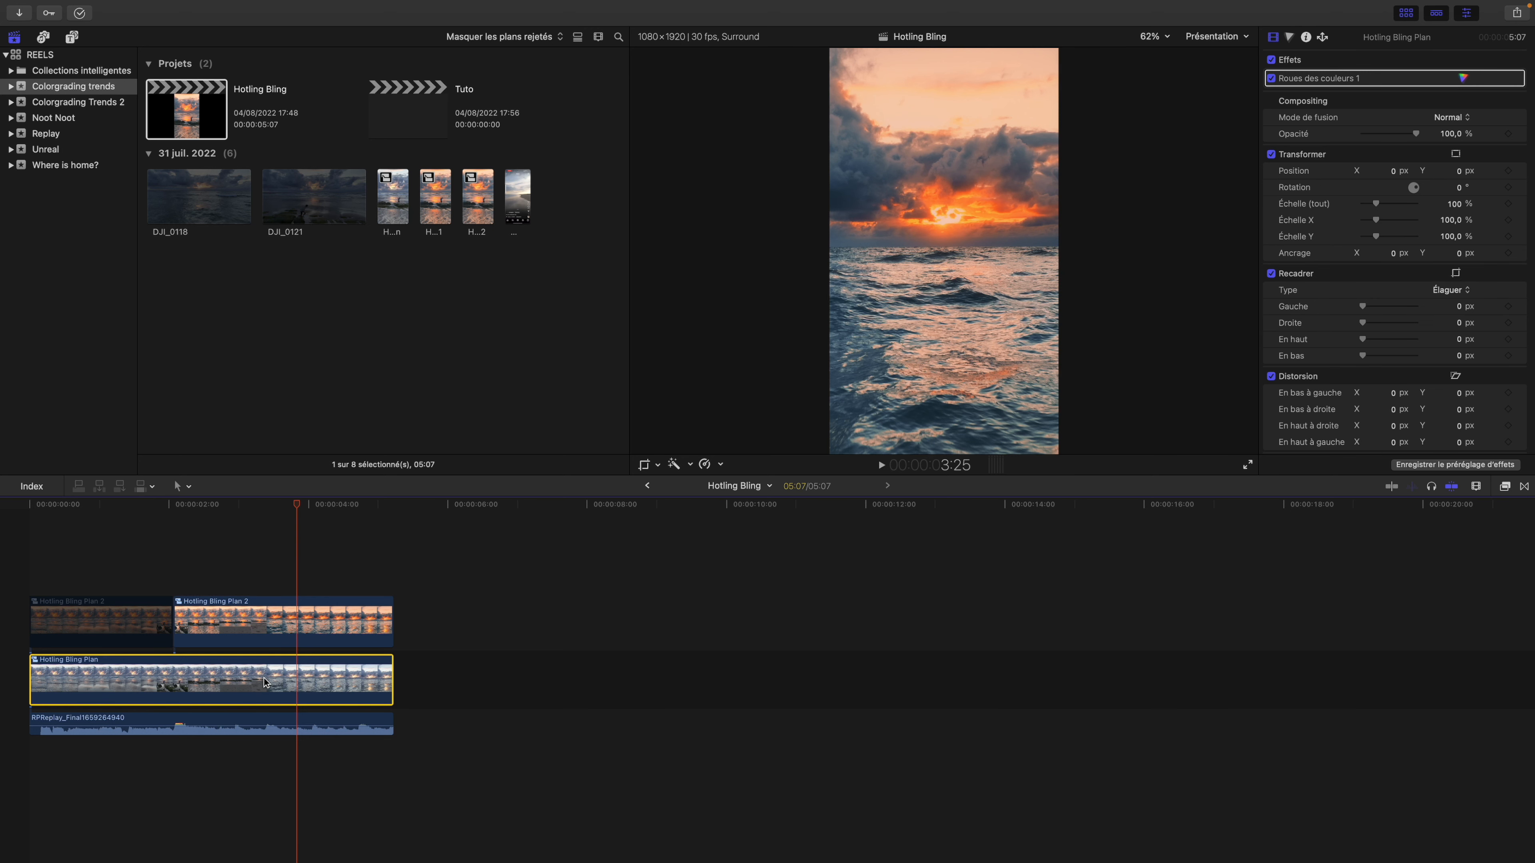
{"action": "double_click", "coordinate": [394, 110]}
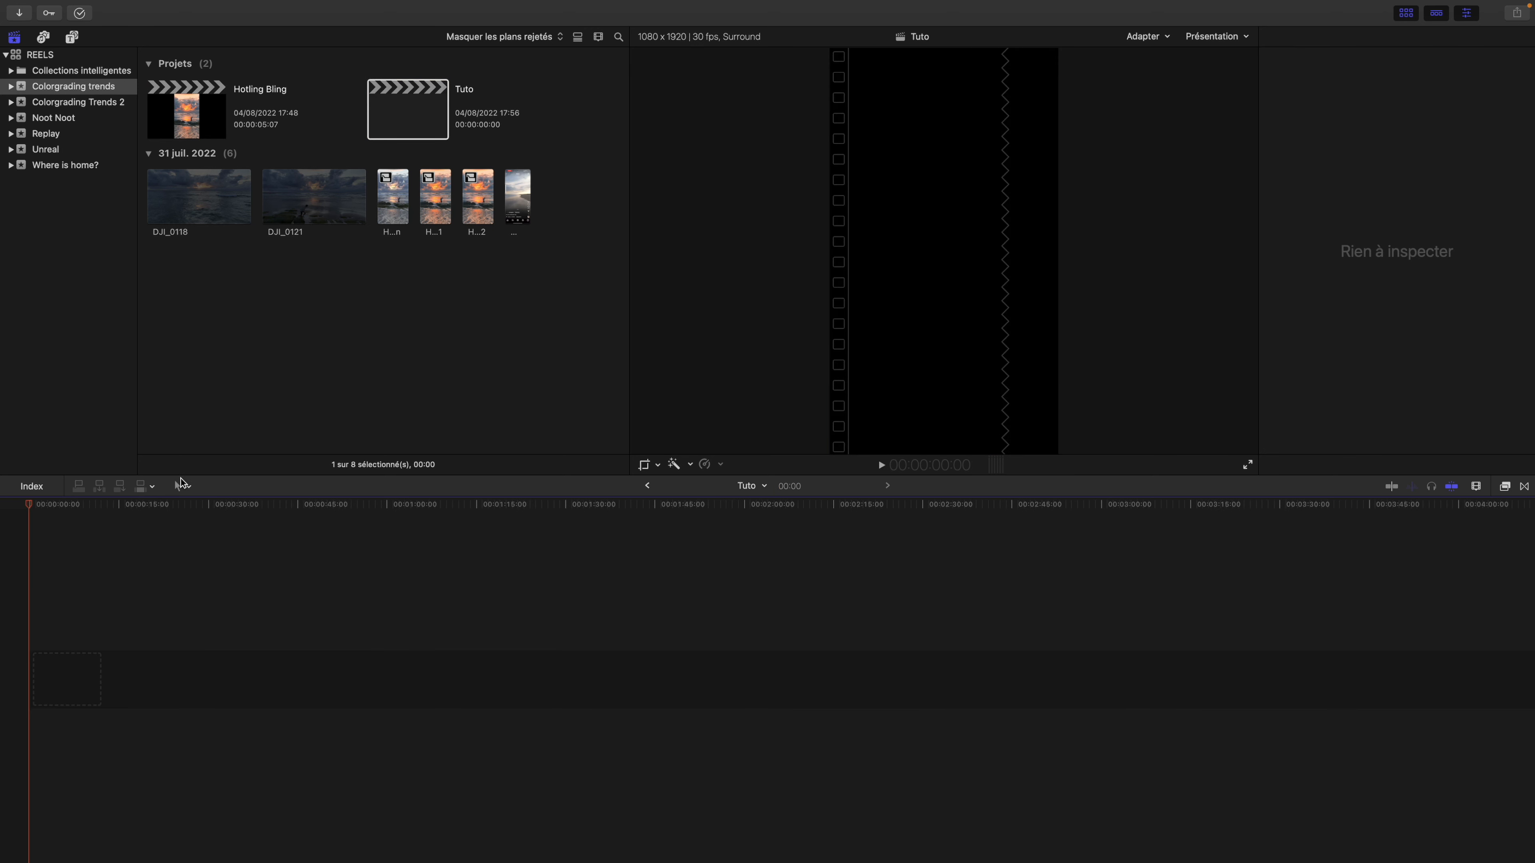
{"action": "key", "text": "super+v"}
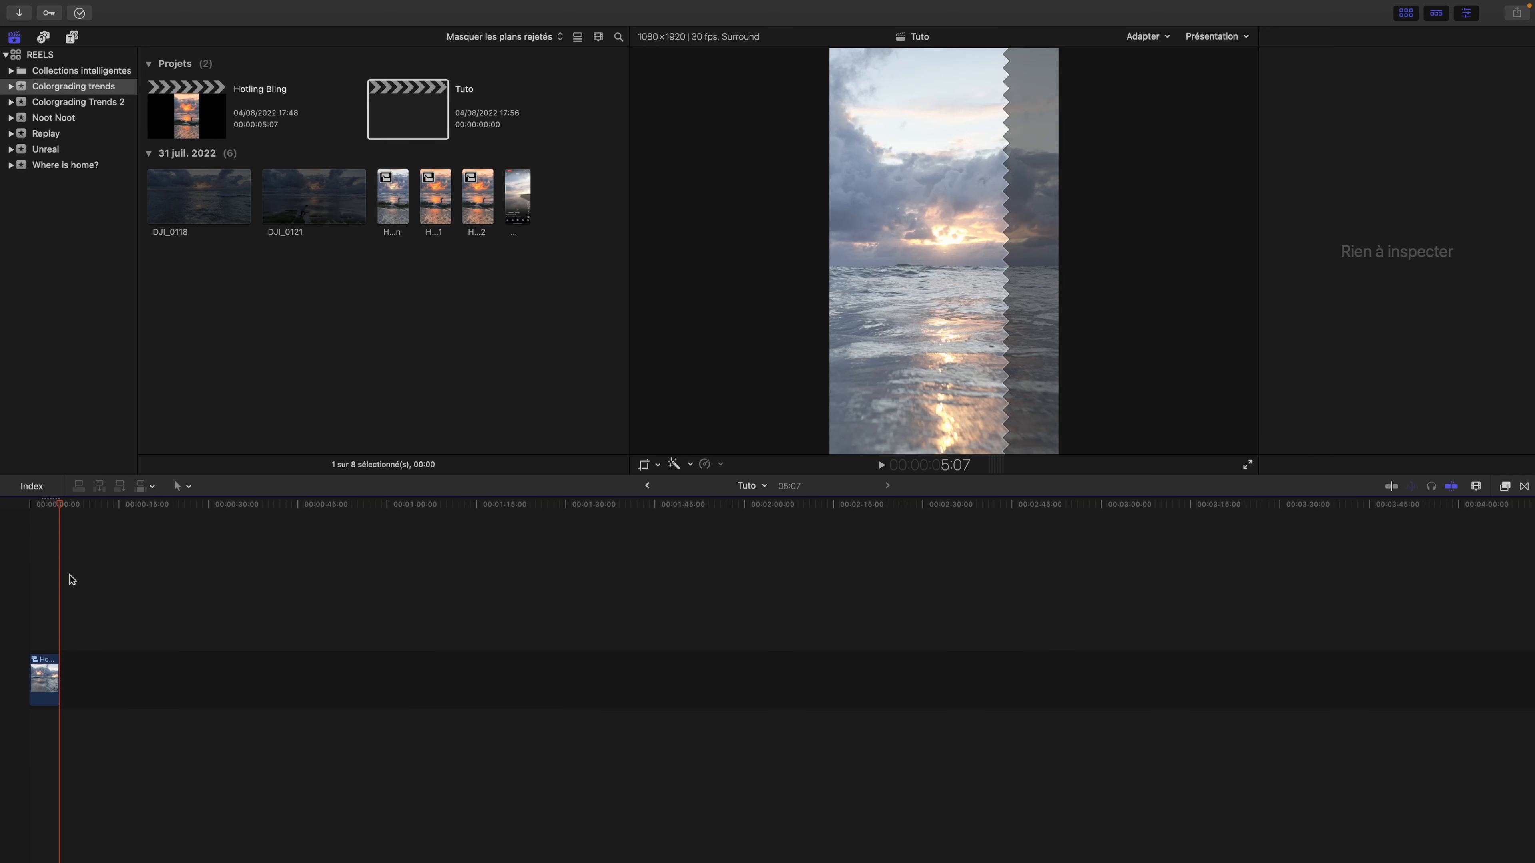
{"action": "key", "text": "z"}
{"action": "left_click_drag", "start_coordinate": [35, 617], "coordinate": [62, 697]}
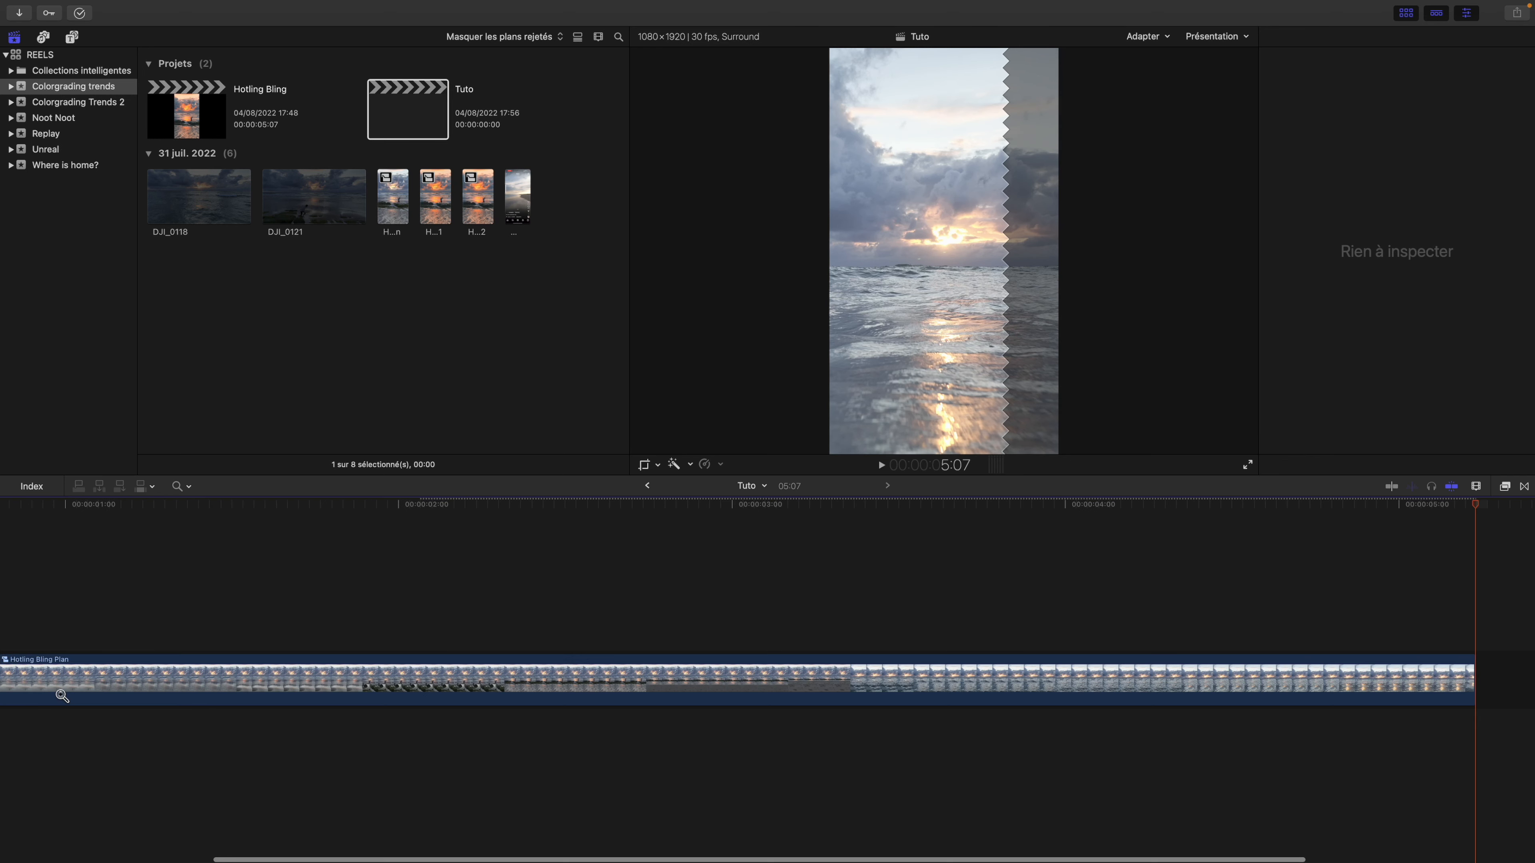
{"action": "left_click", "coordinate": [129, 600], "text": "alt"}
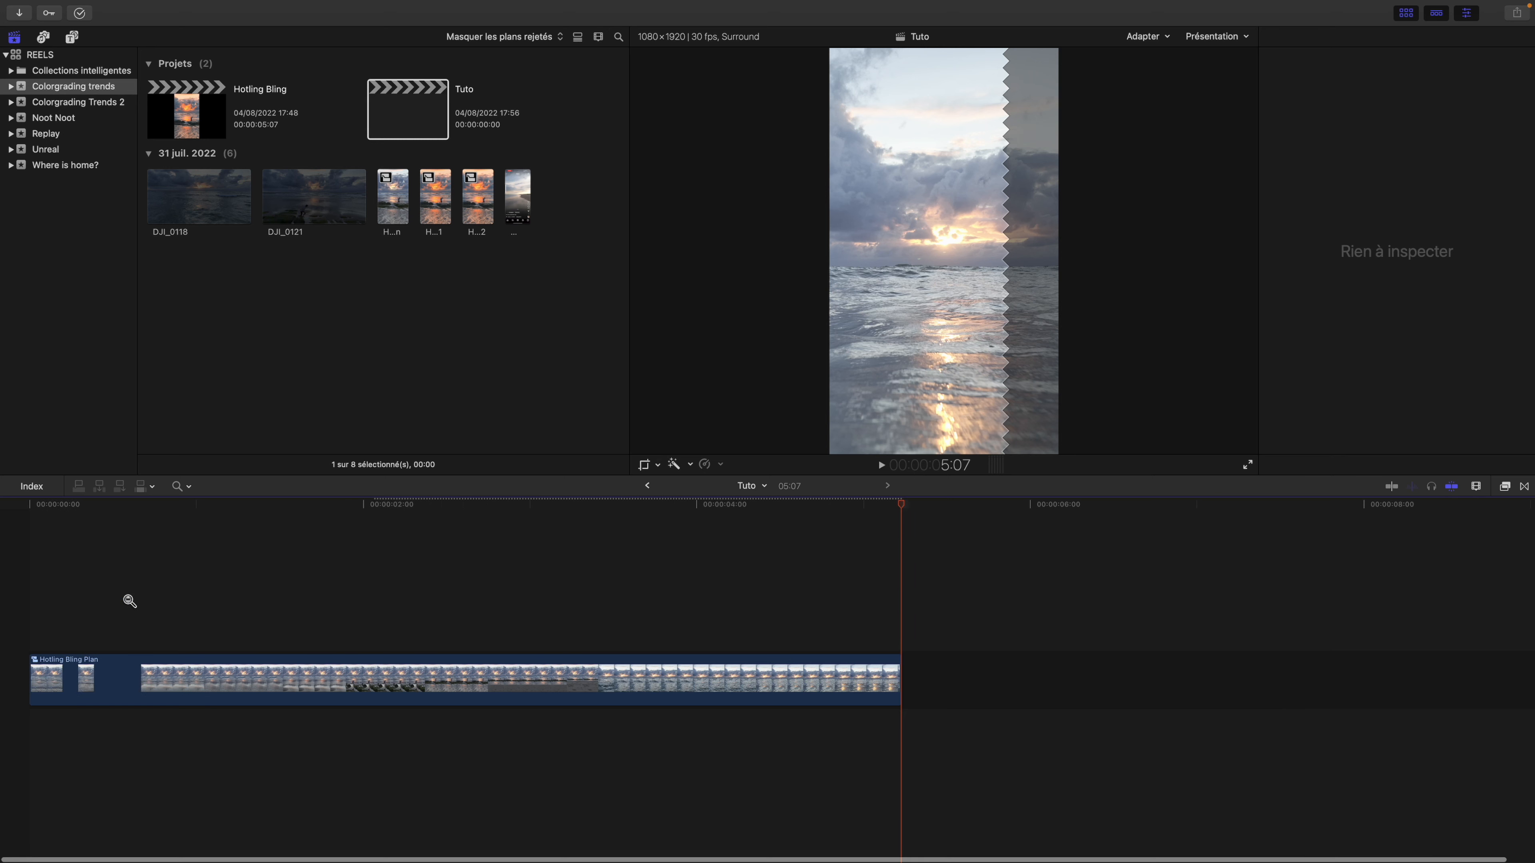
{"action": "left_click", "coordinate": [119, 578], "text": "alt"}
{"action": "key", "text": "a"}
{"action": "left_click", "coordinate": [162, 620]}
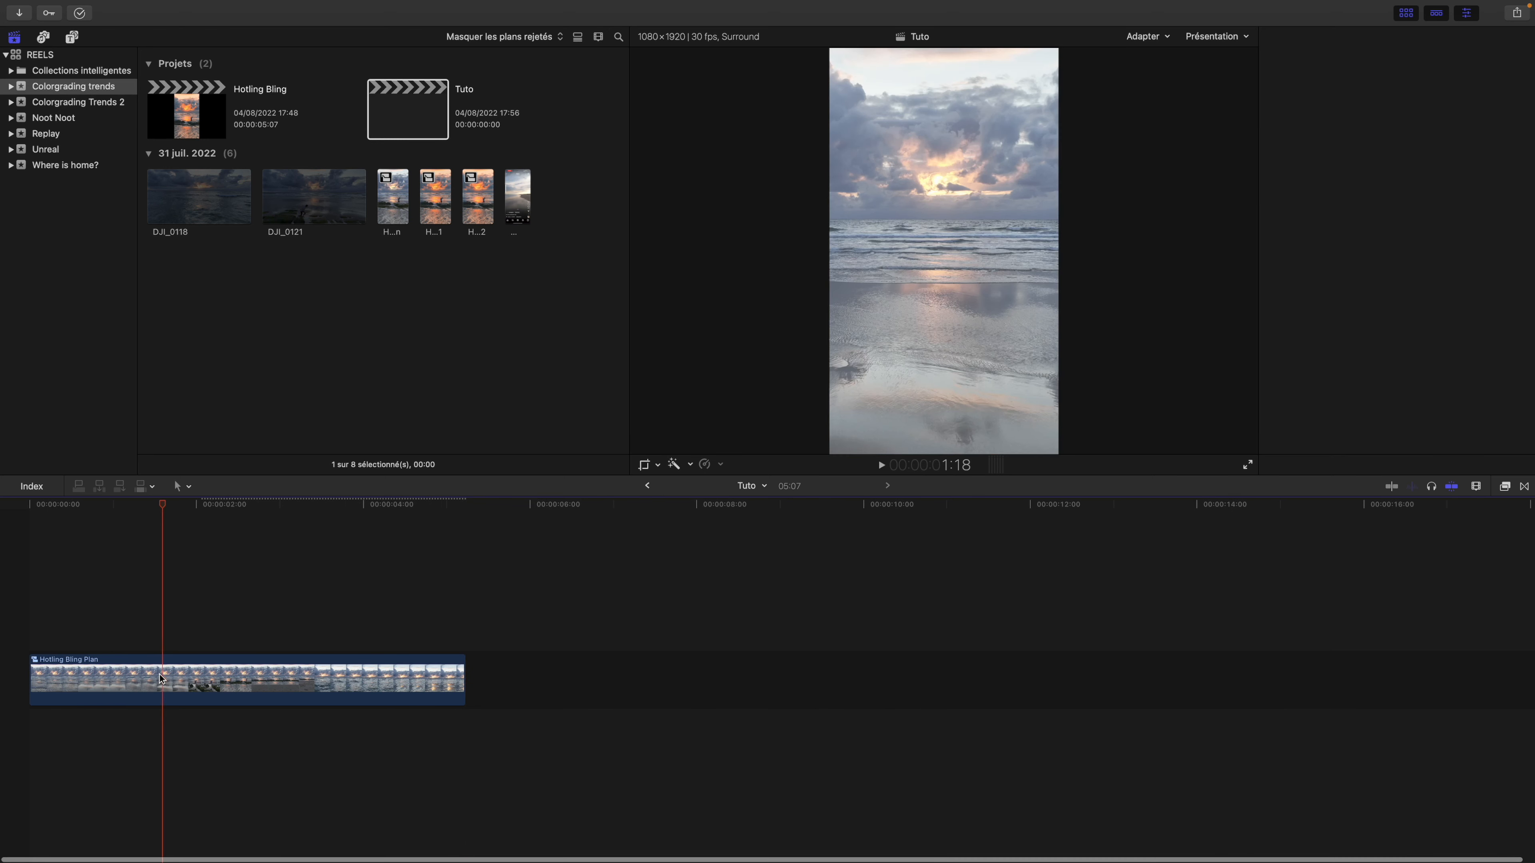
Duplicate the Hotling Bling Plan clip onto the track above, aligned with the start of the original
{"action": "left_click", "coordinate": [175, 681]}
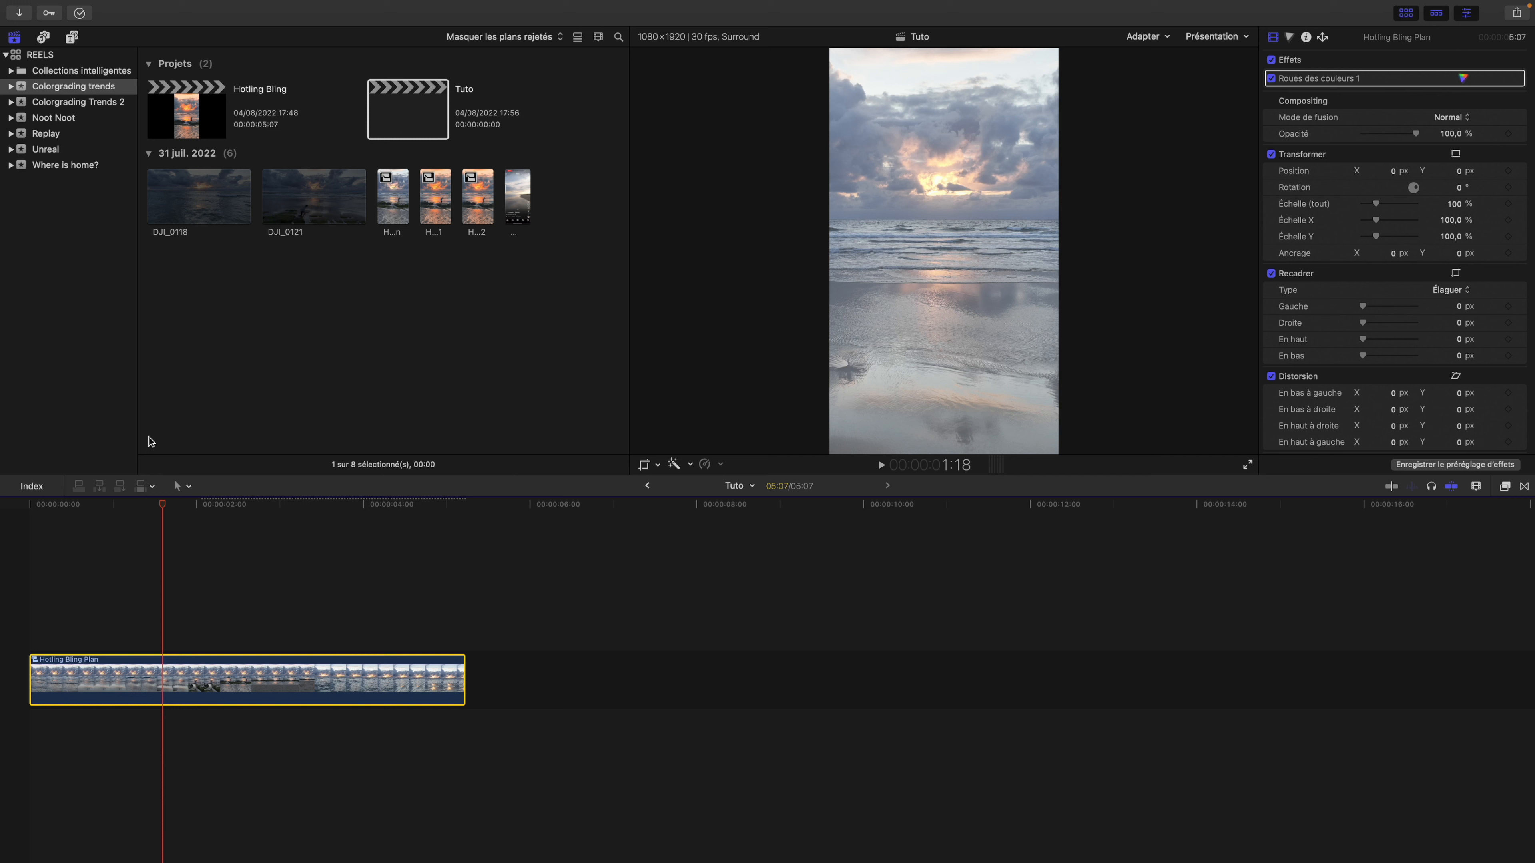
{"action": "left_click", "coordinate": [126, 621]}
{"action": "left_click", "coordinate": [138, 697]}
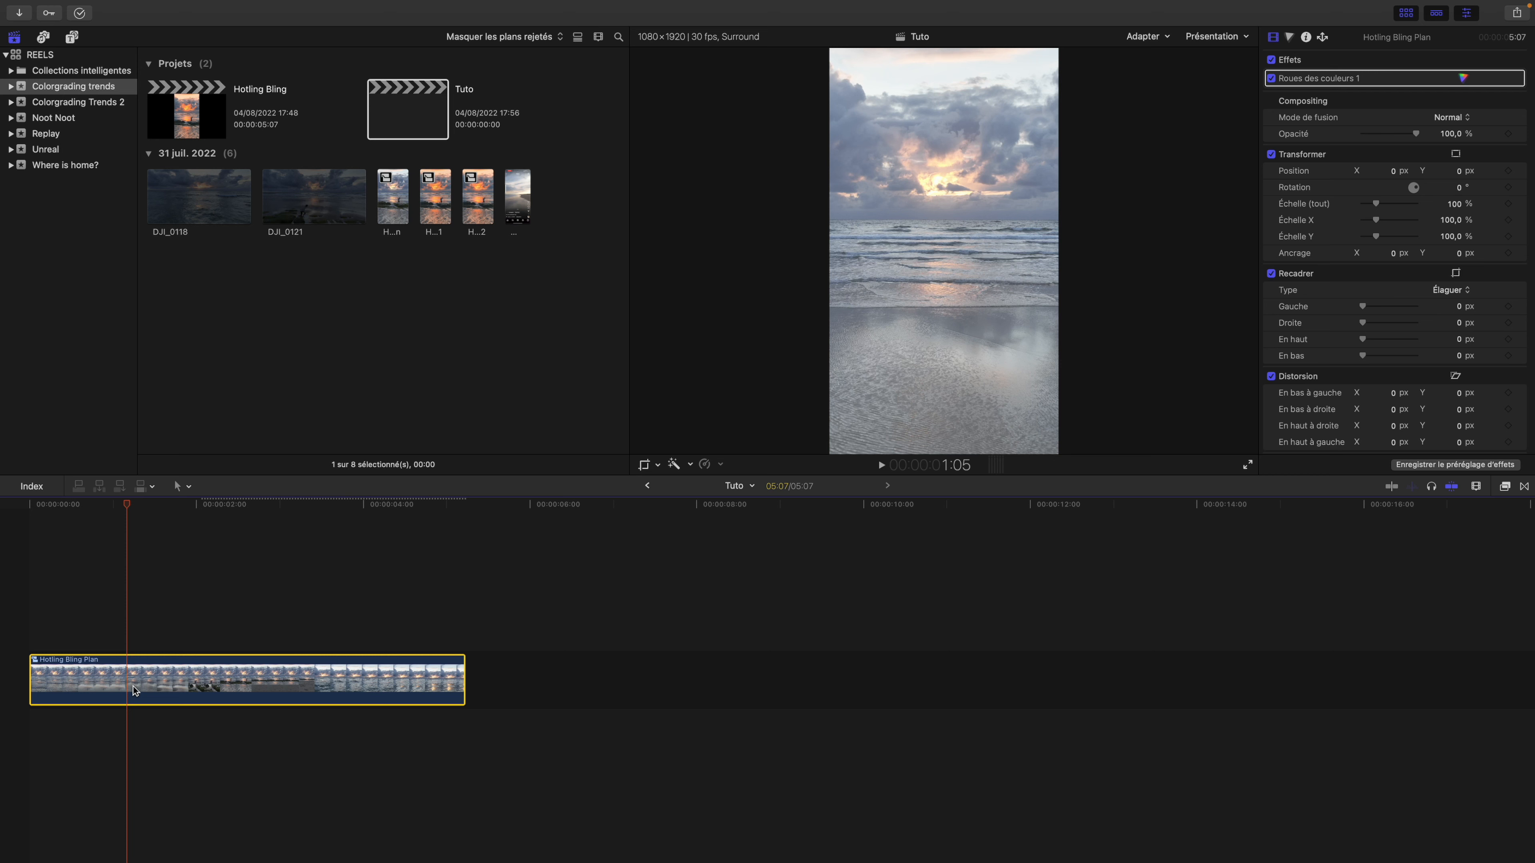
{"action": "left_click_drag", "start_coordinate": [124, 685], "coordinate": [276, 555]}
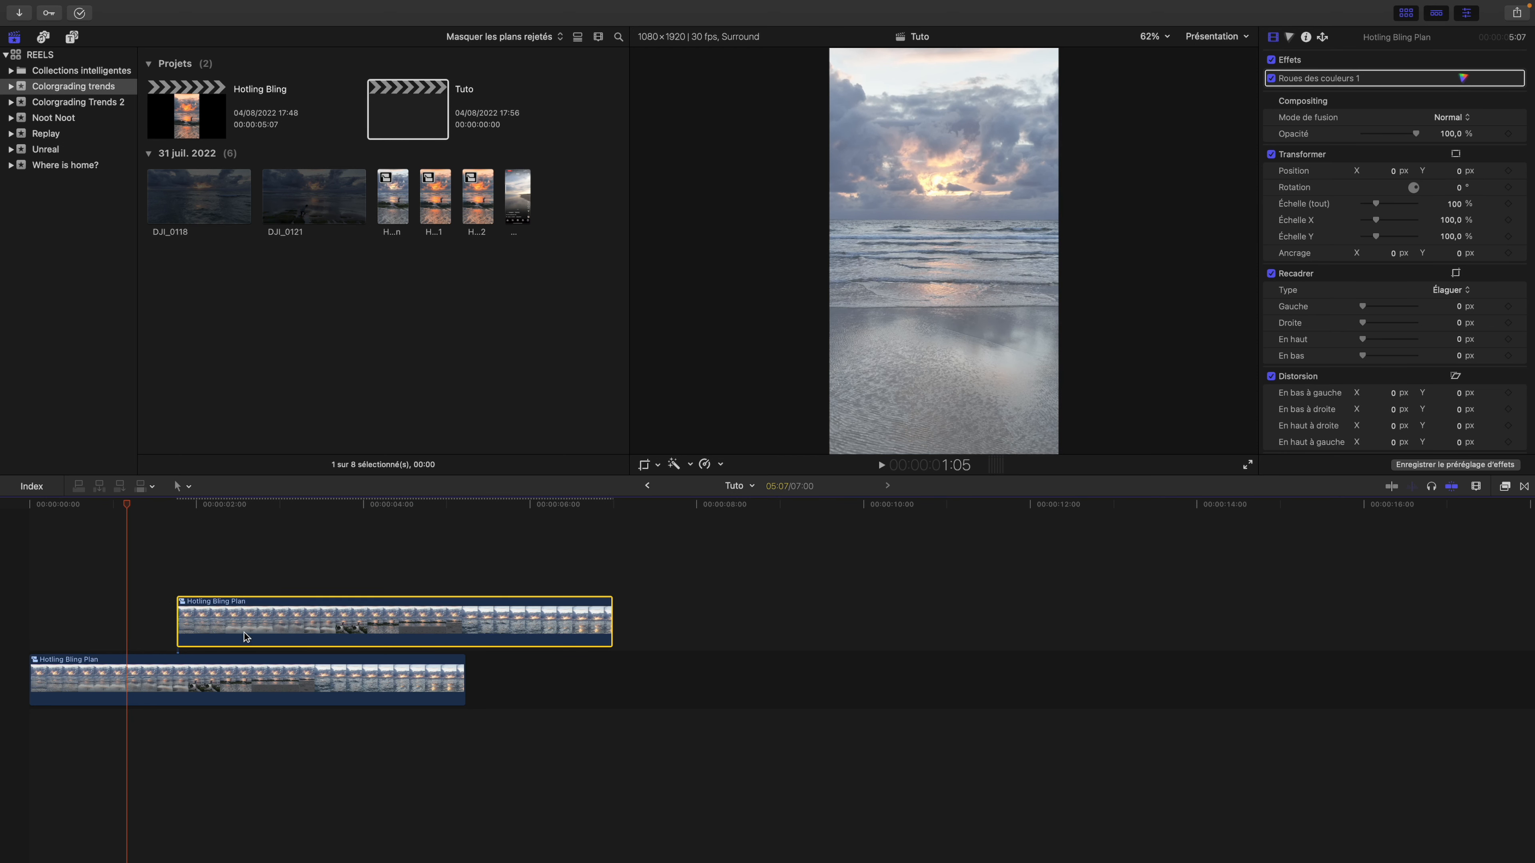
{"action": "left_click_drag", "start_coordinate": [252, 626], "coordinate": [69, 622]}
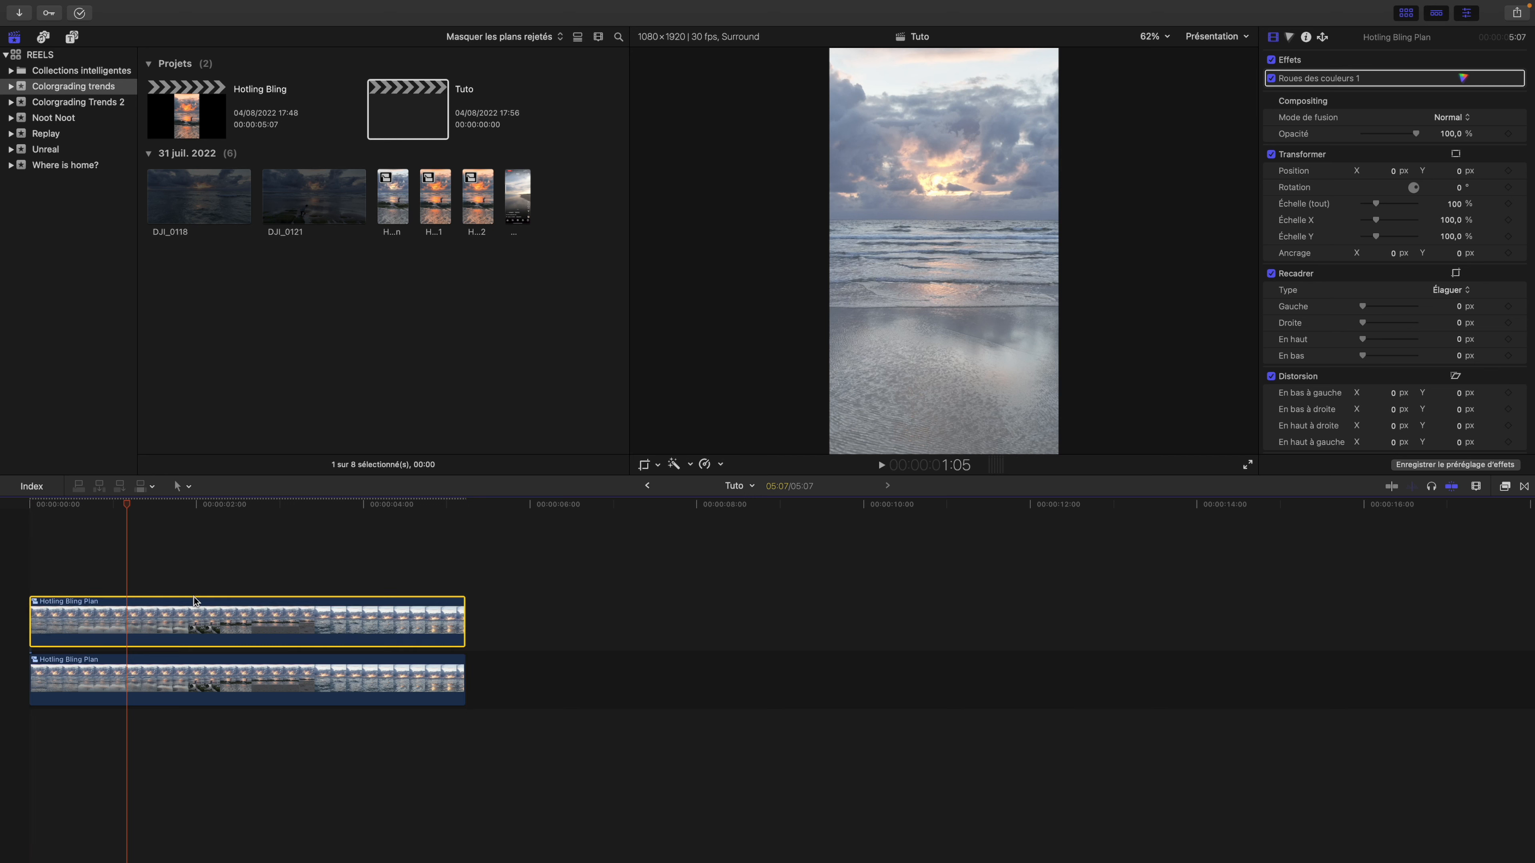
Scrub through the stacked clips to examine the runner's jump over the rocks, stopping the playhead at 2:13
{"action": "left_click_drag", "start_coordinate": [124, 503], "coordinate": [227, 558]}
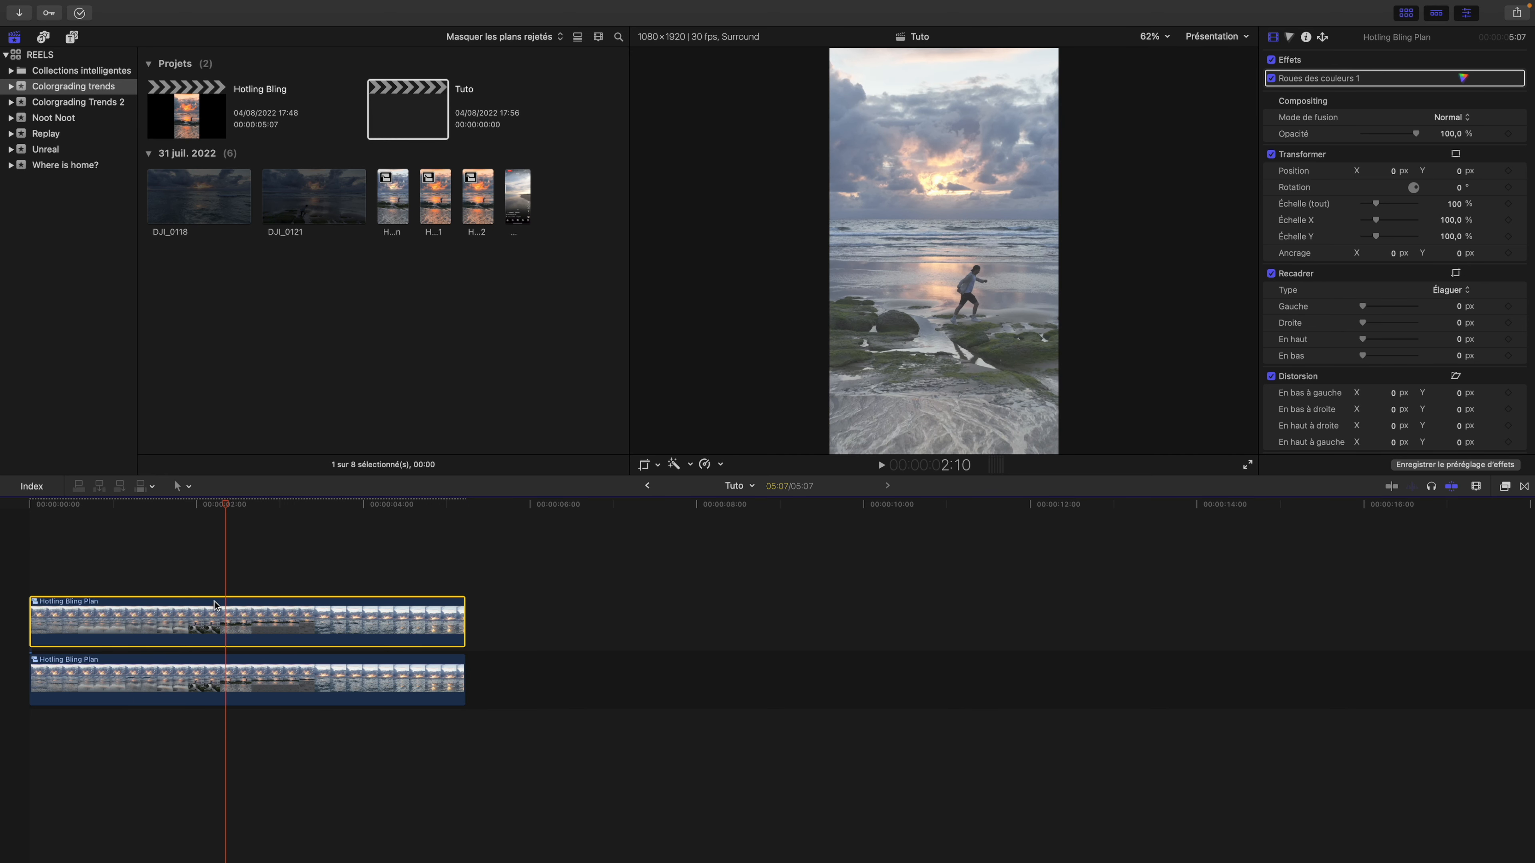
{"action": "left_click", "coordinate": [150, 570]}
{"action": "left_click_drag", "start_coordinate": [149, 504], "coordinate": [267, 582]}
{"action": "left_click", "coordinate": [261, 619]}
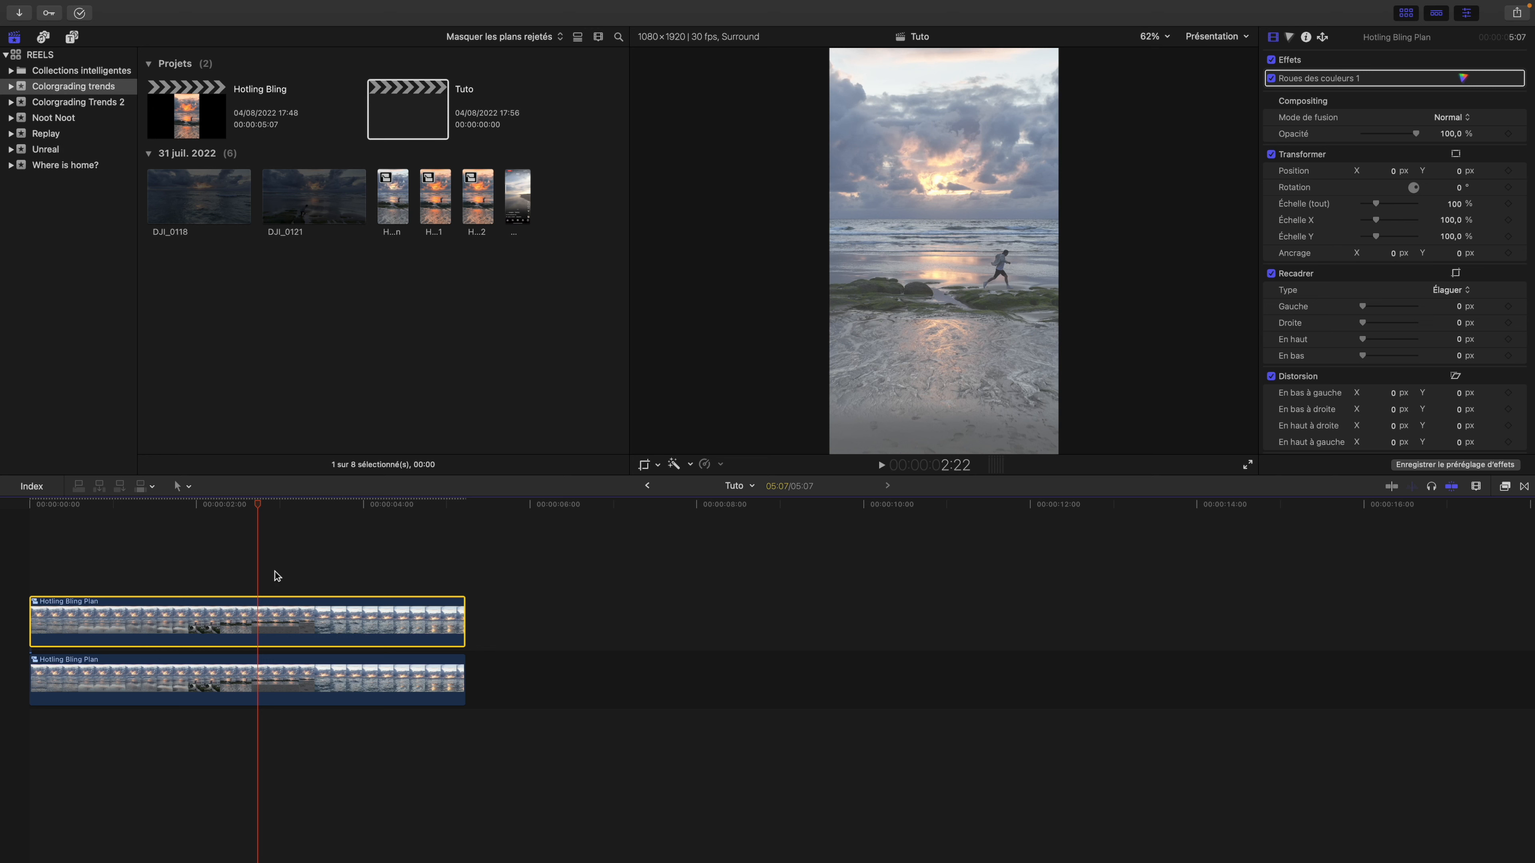
{"action": "left_click_drag", "start_coordinate": [254, 504], "coordinate": [233, 505]}
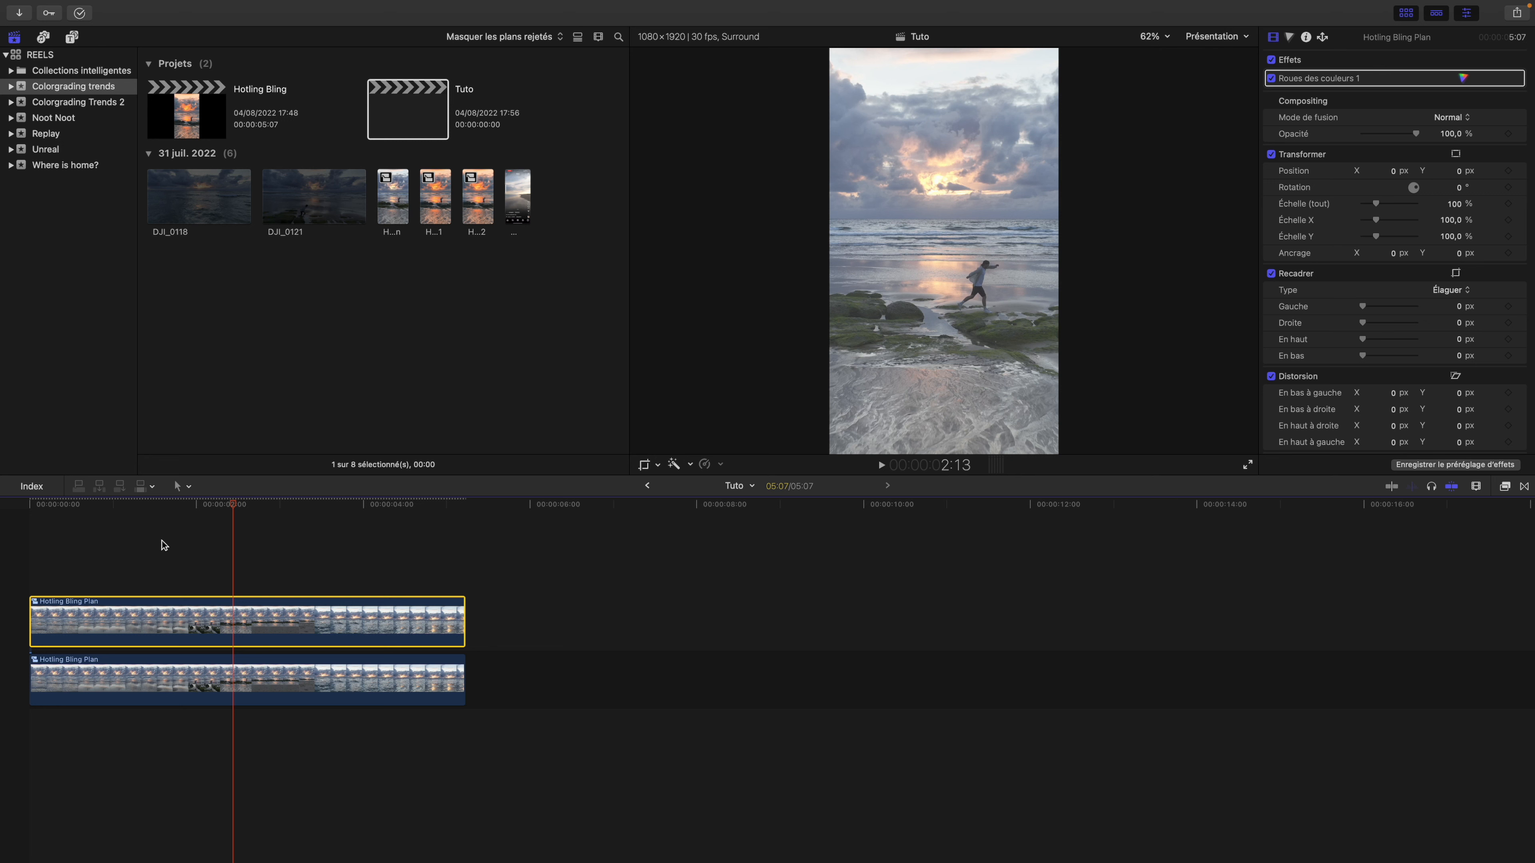
Replace the upper duplicate clip in the Tuto timeline with the graded Hotling Bling Plan 2 clip copied from the Hotling Bling project
{"action": "left_click_drag", "start_coordinate": [233, 505], "coordinate": [258, 532]}
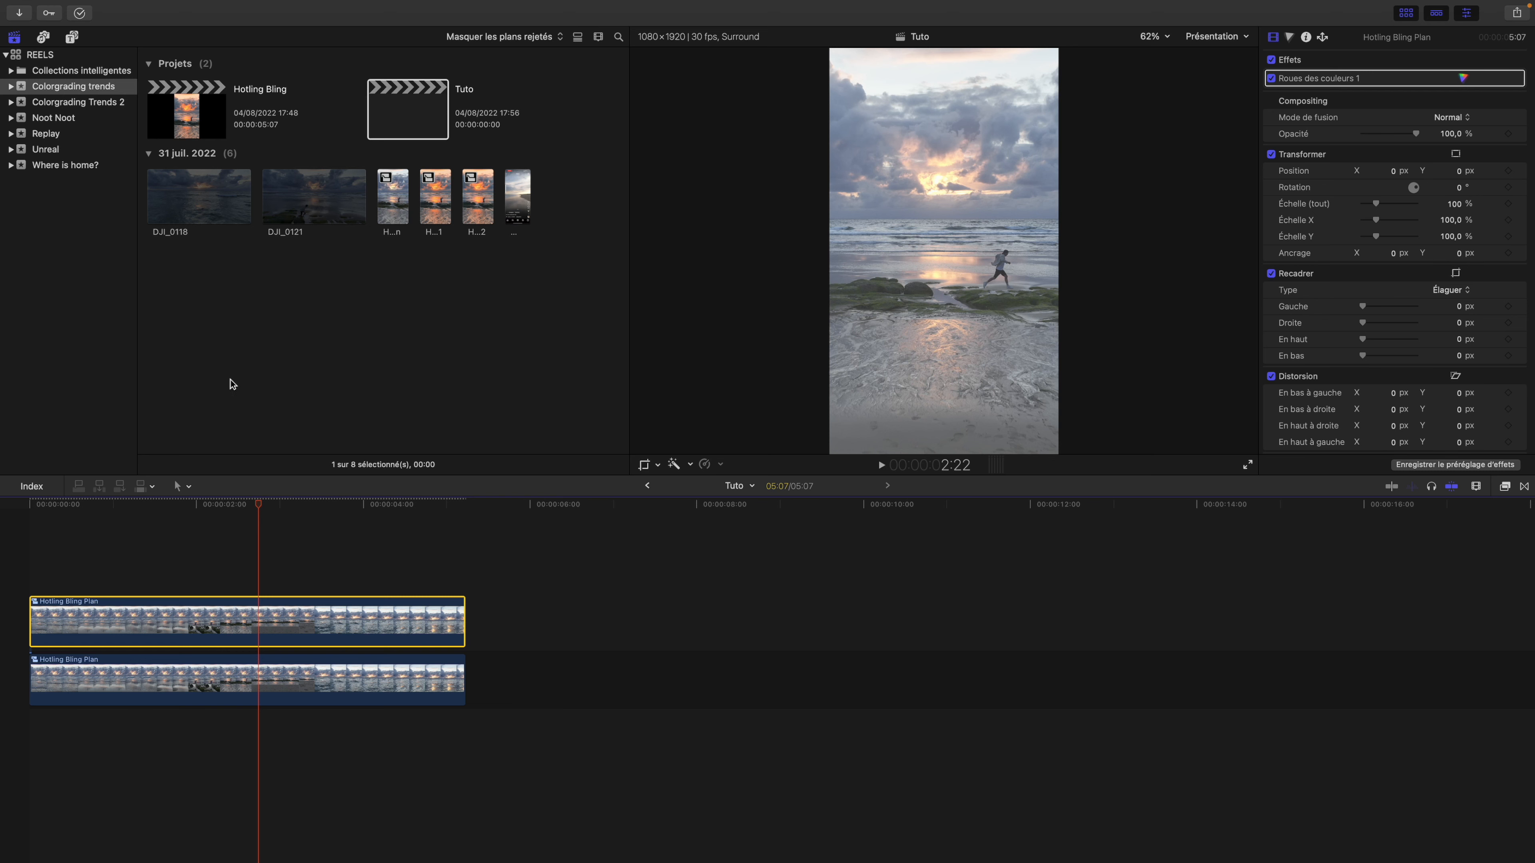
{"action": "key", "text": "Delete"}
{"action": "double_click", "coordinate": [200, 134]}
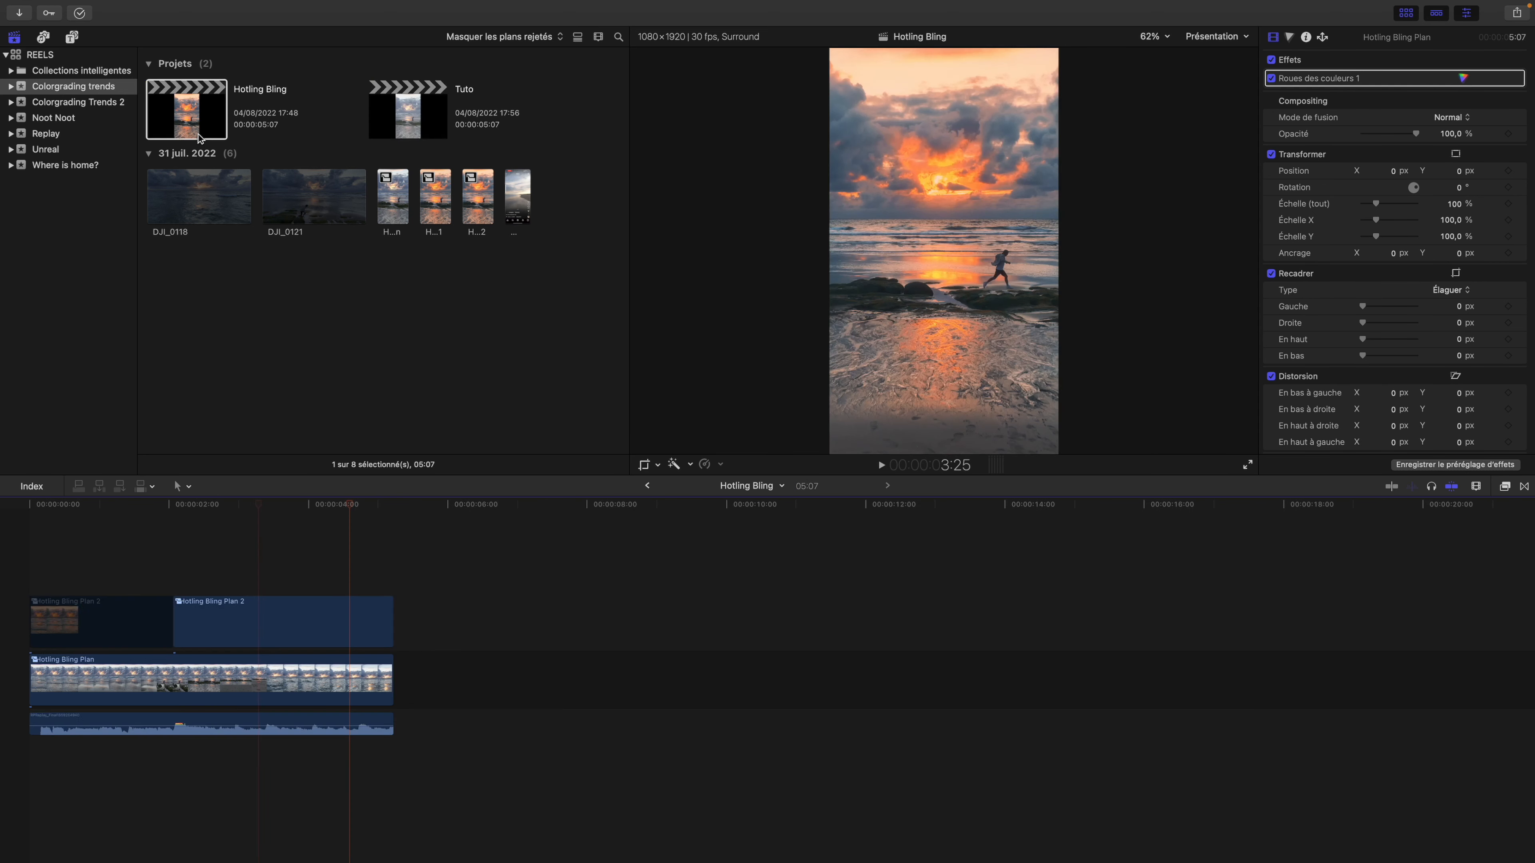
{"action": "left_click", "coordinate": [264, 633]}
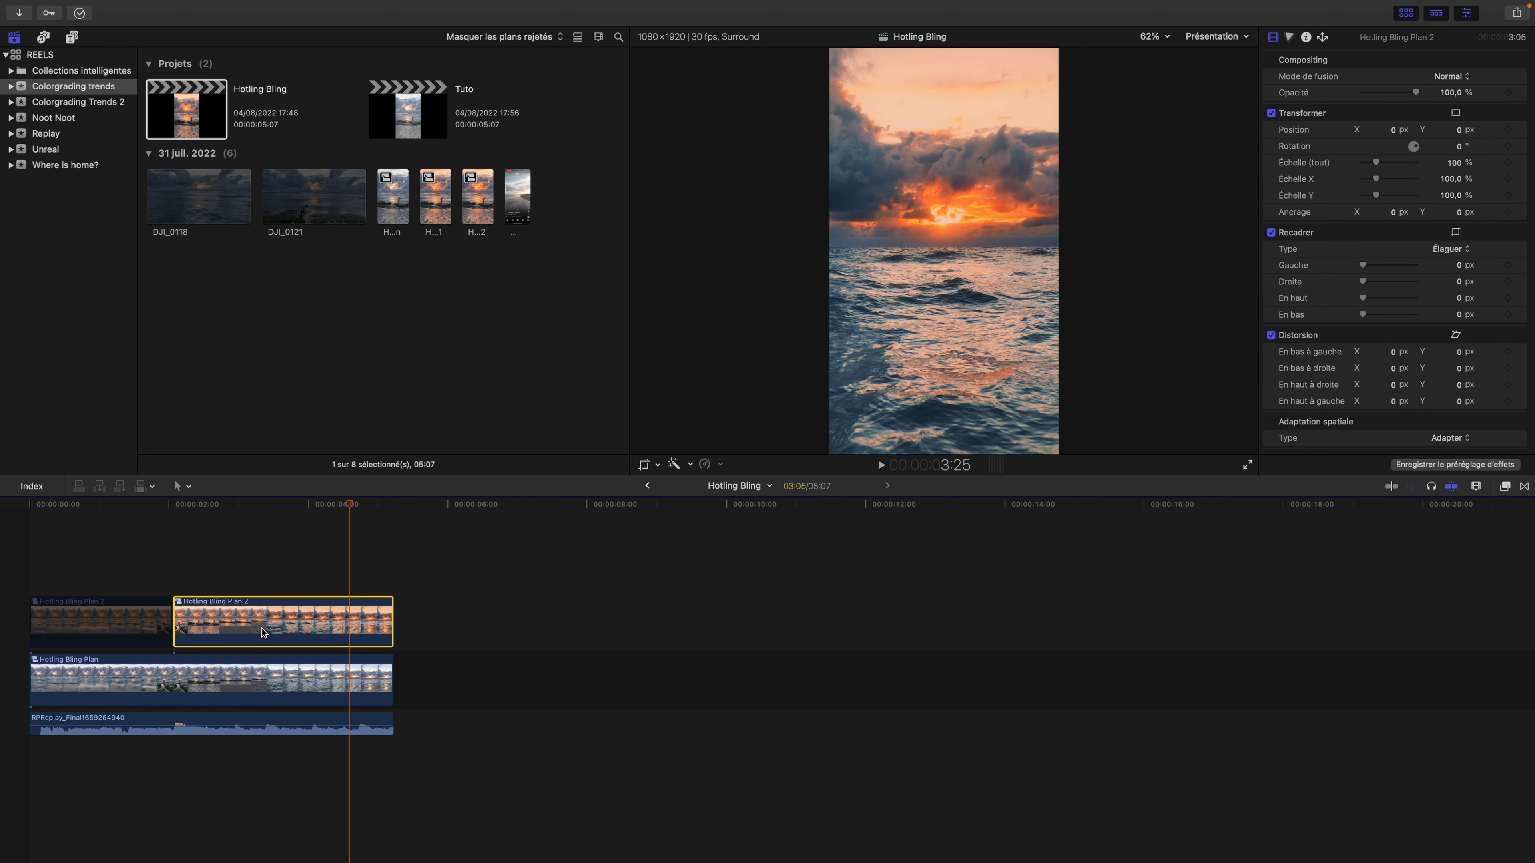
{"action": "double_click", "coordinate": [406, 108]}
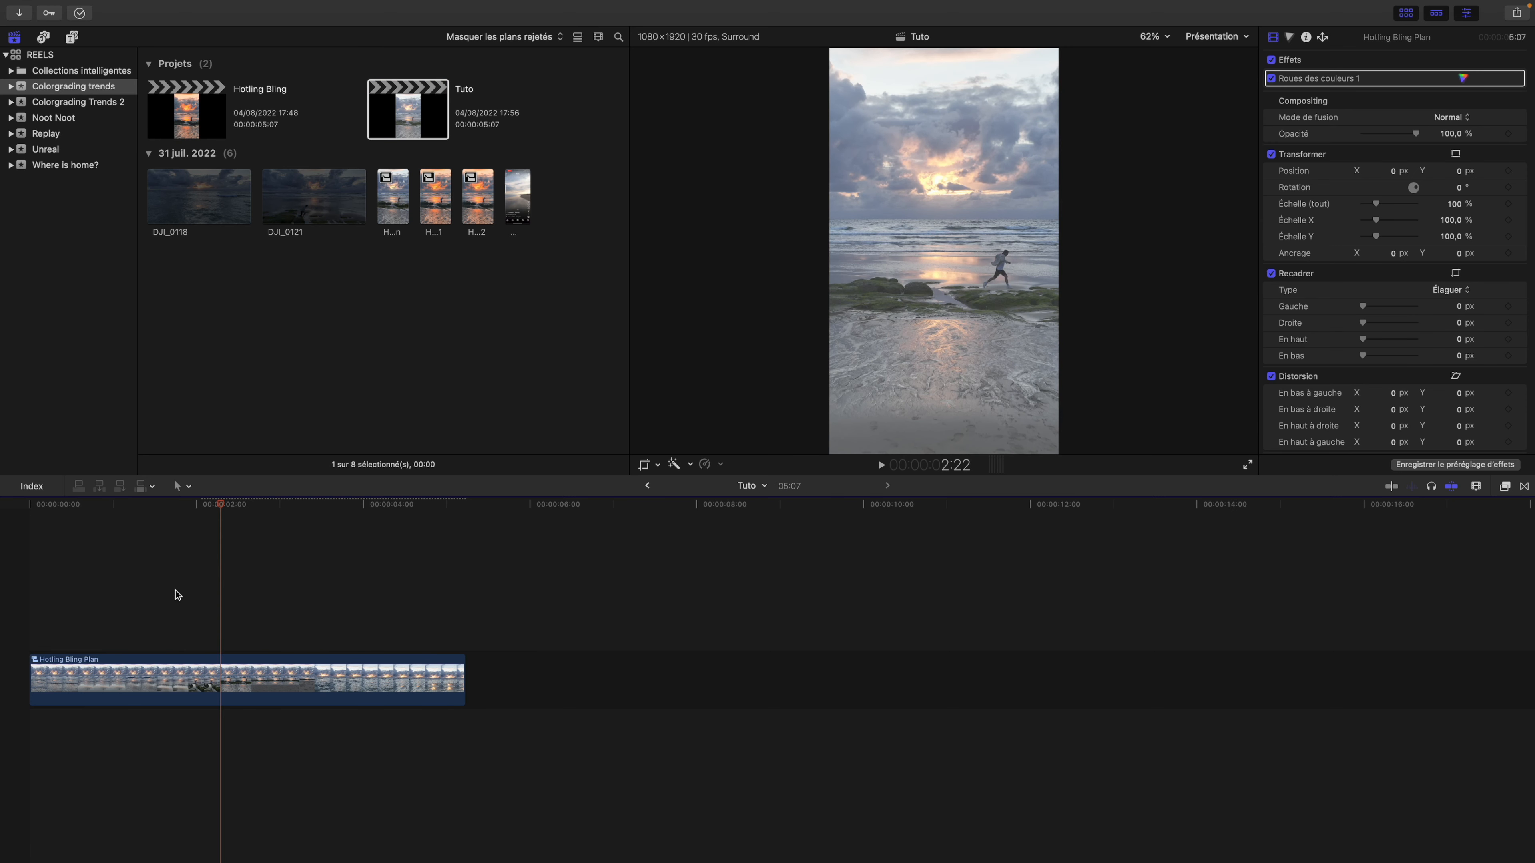
Extend the Hotling Bling Plan 2 clip back to the start of the timeline and scrub through the graded footage
{"action": "left_click_drag", "start_coordinate": [269, 623], "coordinate": [30, 622]}
{"action": "left_click", "coordinate": [47, 501]}
{"action": "left_click_drag", "start_coordinate": [42, 500], "coordinate": [357, 520]}
{"action": "left_click", "coordinate": [346, 613]}
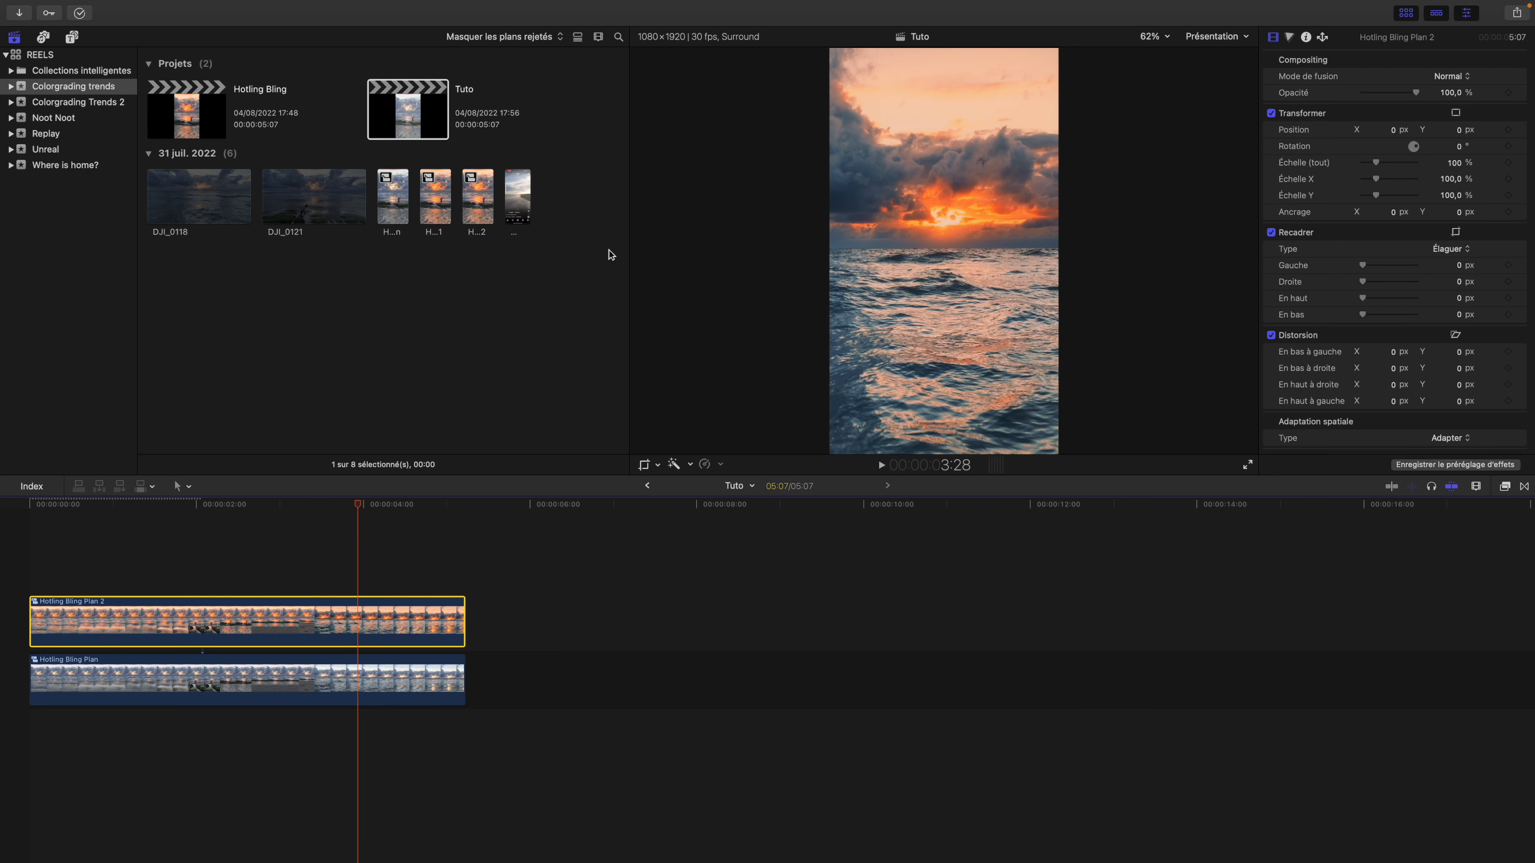
Open the Hotling Bling project and examine the cut at 2:02 and the disabled first part of Hotling Bling Plan 2
{"action": "double_click", "coordinate": [208, 134]}
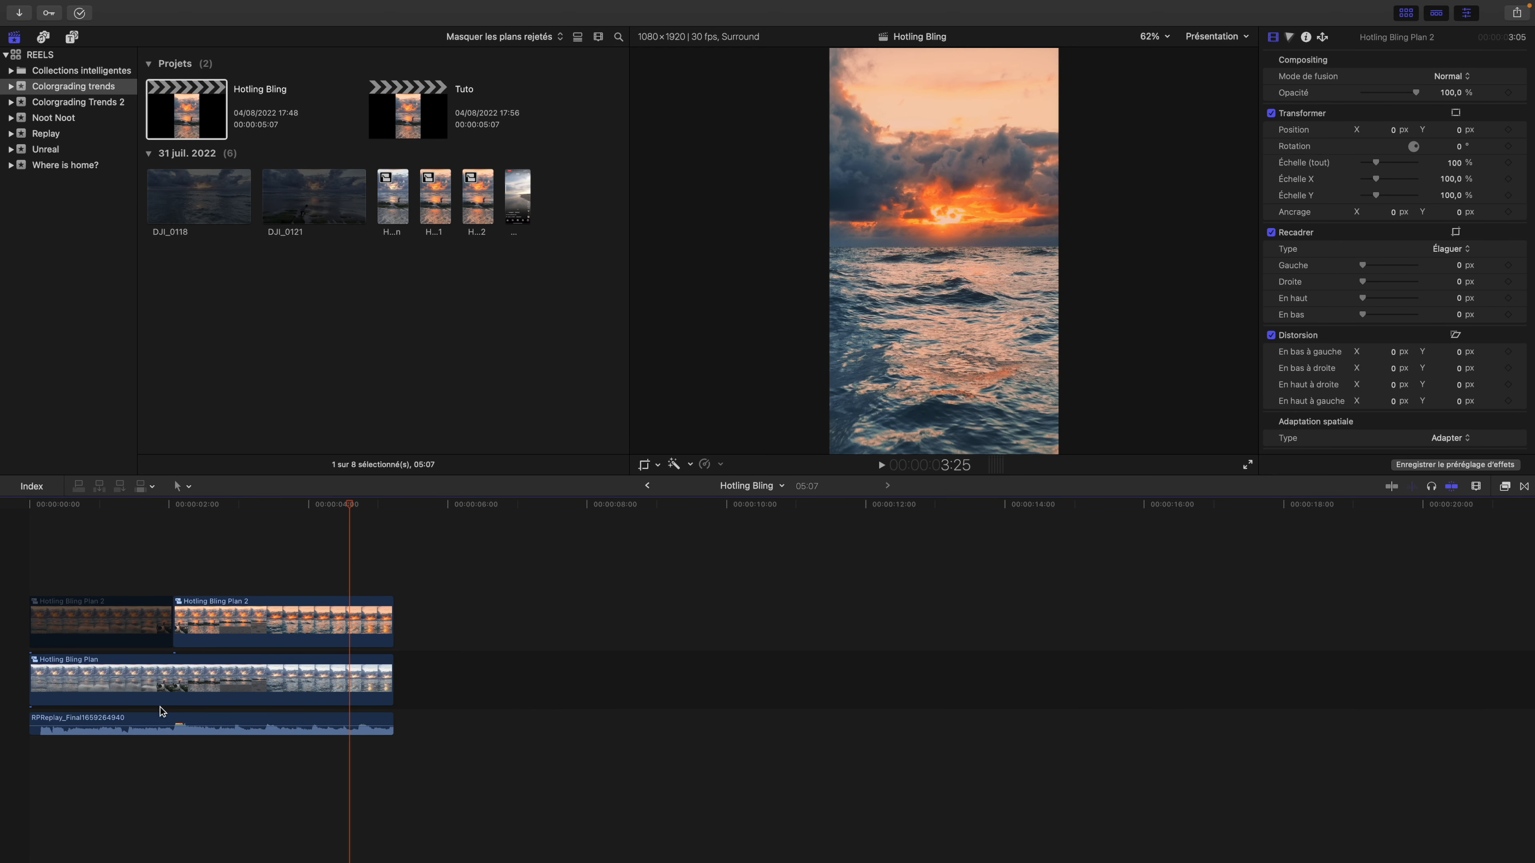
{"action": "left_click", "coordinate": [174, 564]}
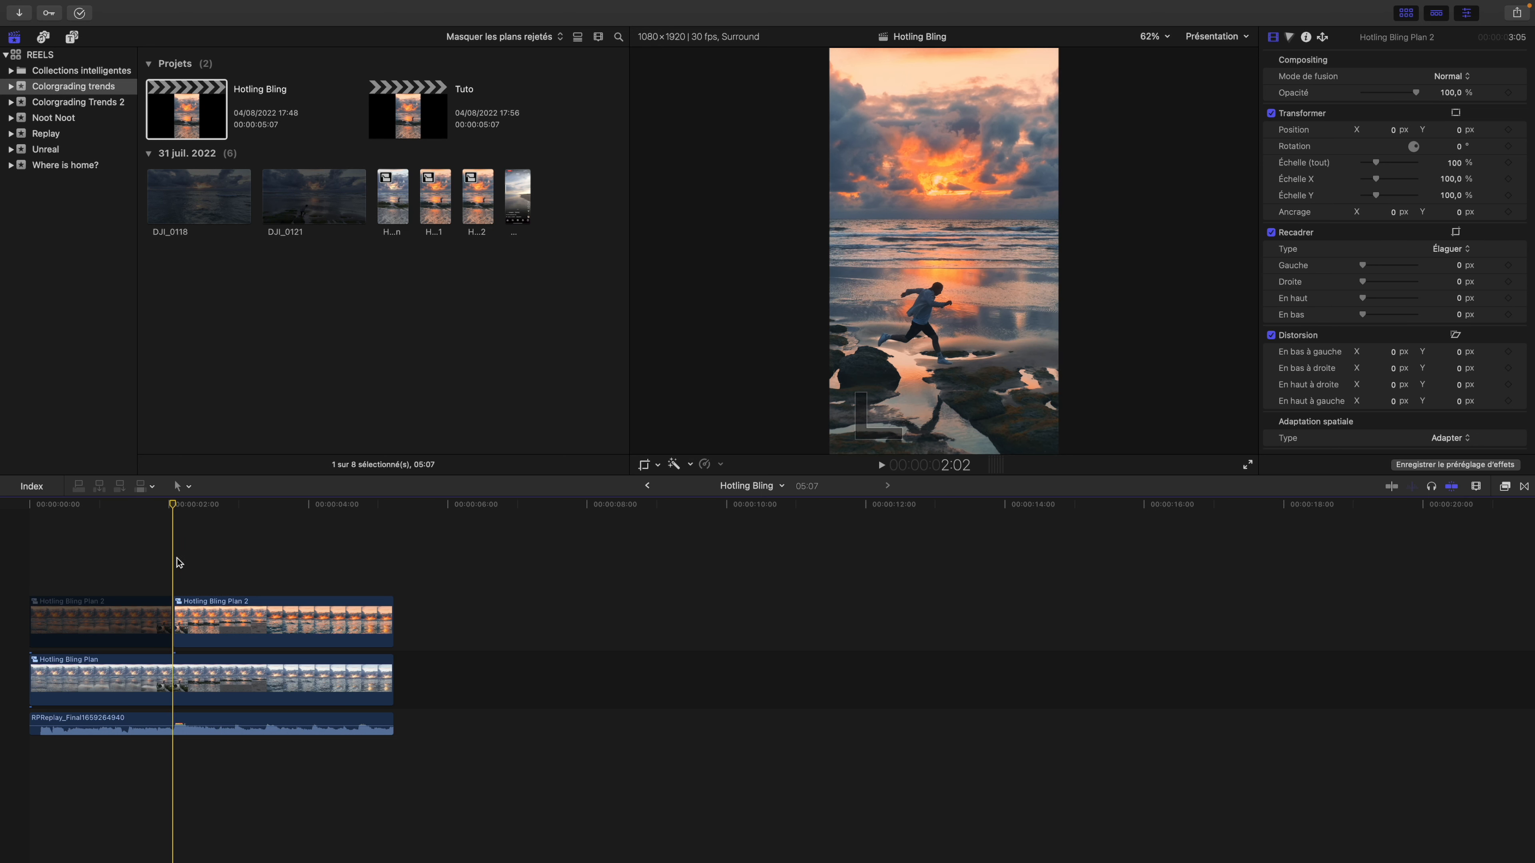
{"action": "left_click", "coordinate": [139, 623]}
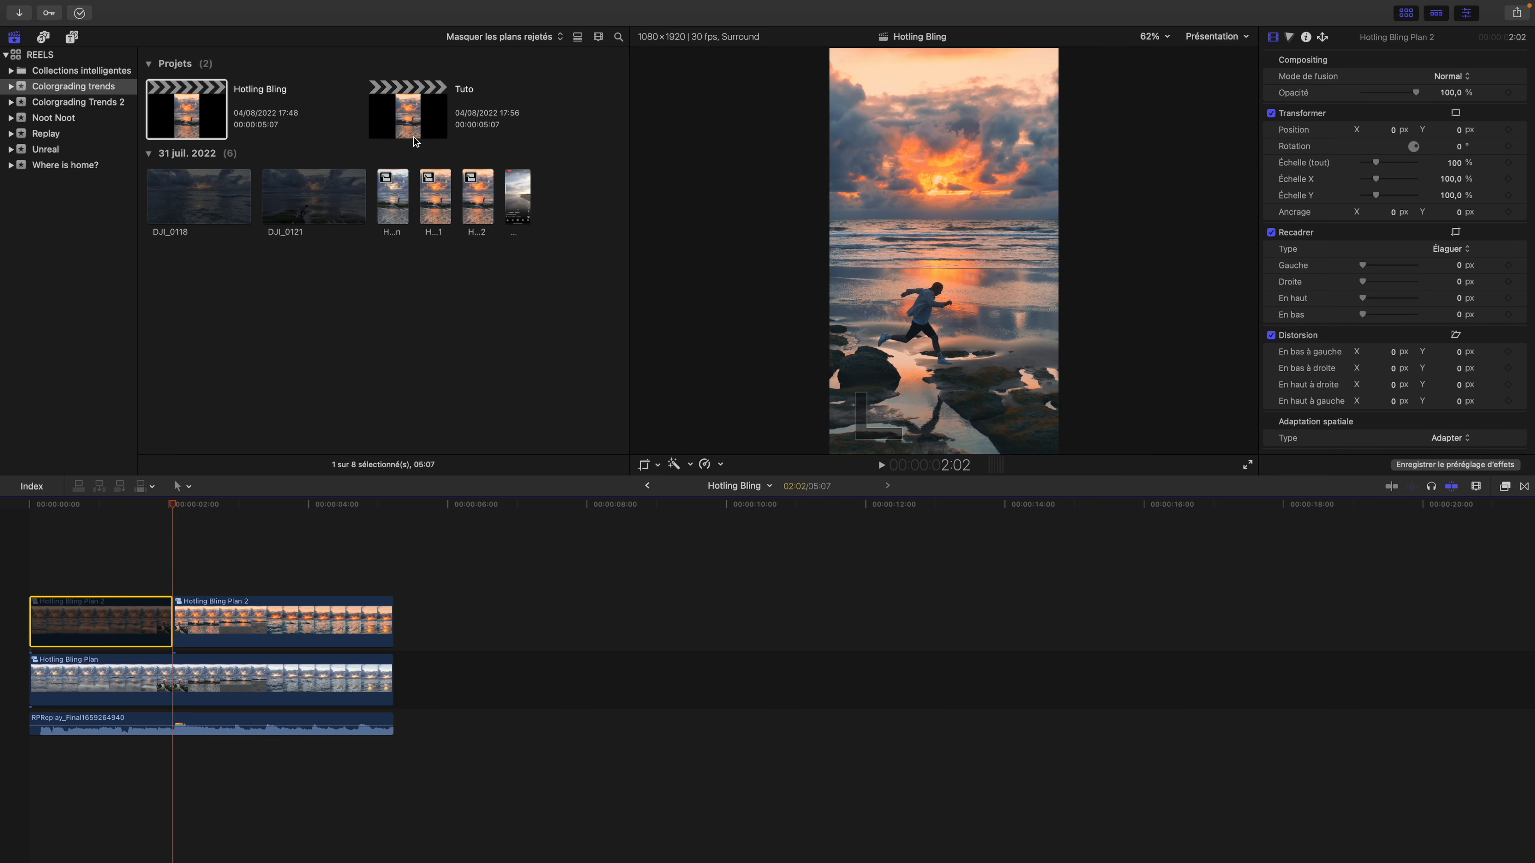
Return to the Tuto project and split the Hotling Bling Plan 2 clip at 2:02, during the runner's jump
{"action": "double_click", "coordinate": [407, 108]}
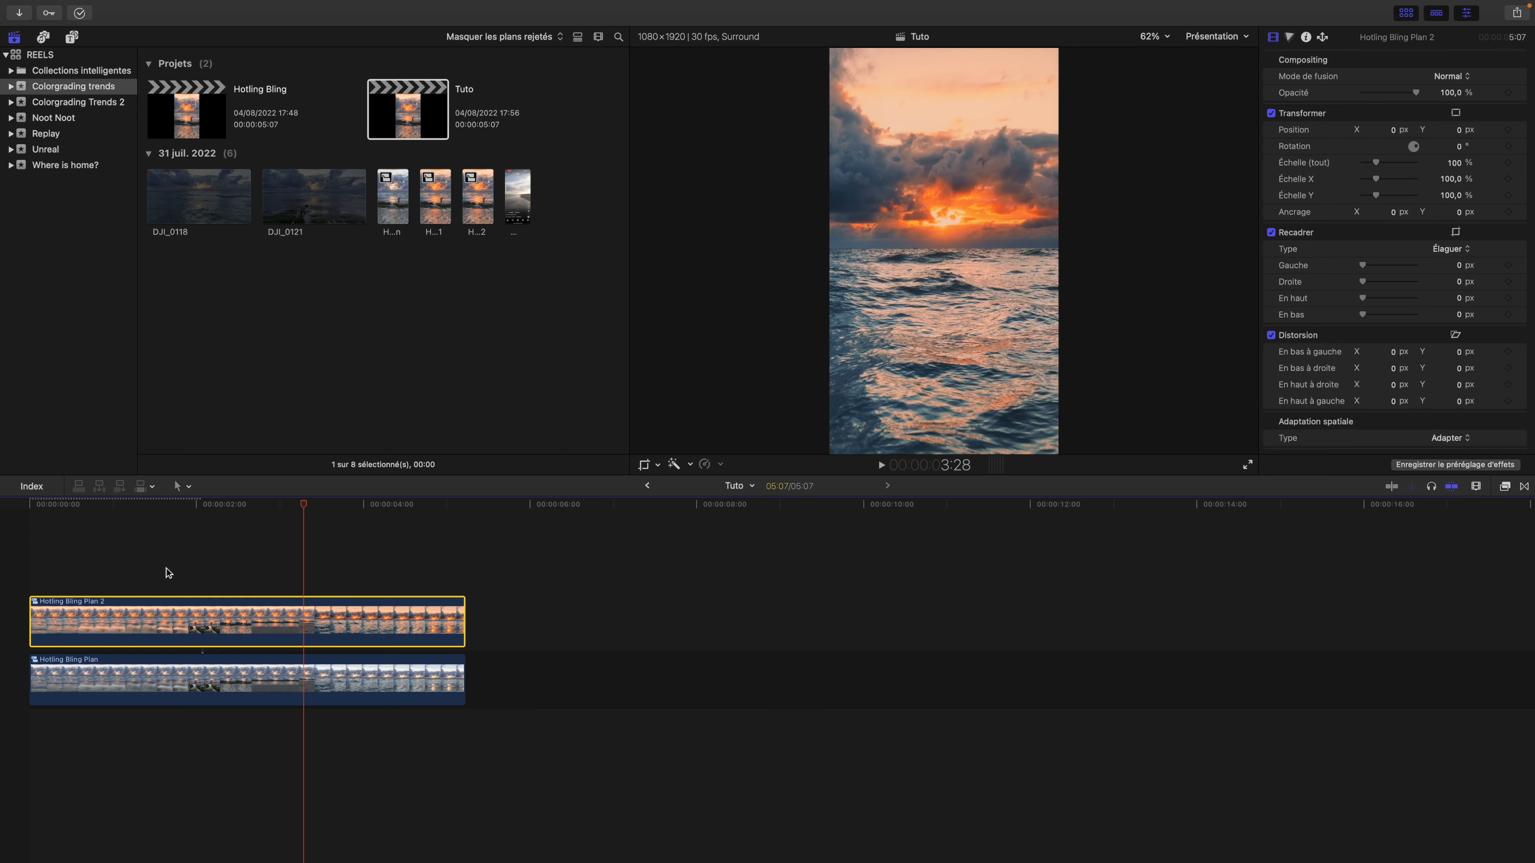
{"action": "left_click_drag", "start_coordinate": [302, 506], "coordinate": [31, 527]}
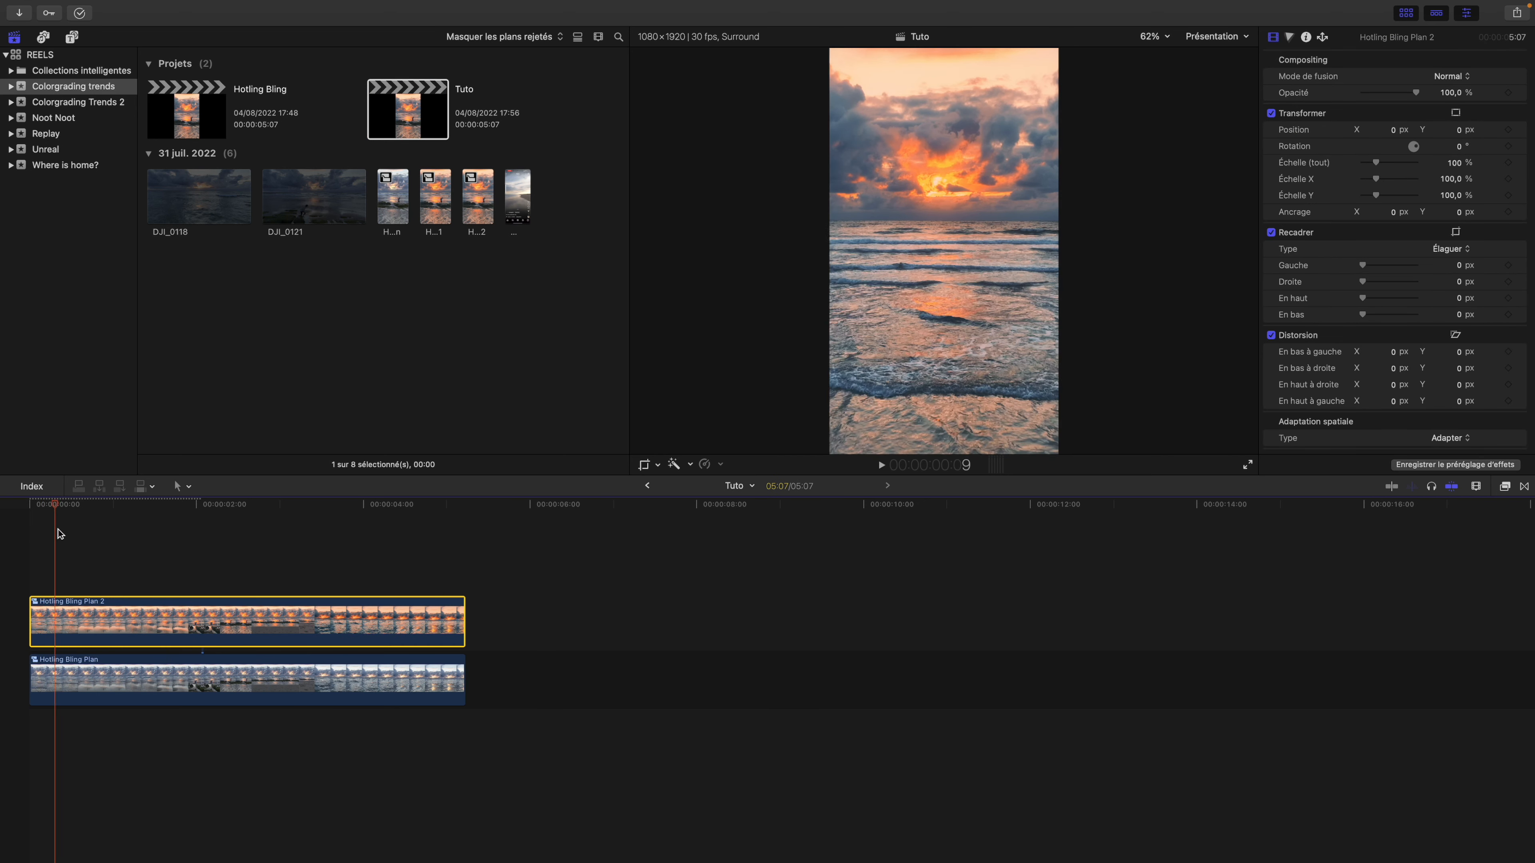
{"action": "left_click", "coordinate": [200, 545]}
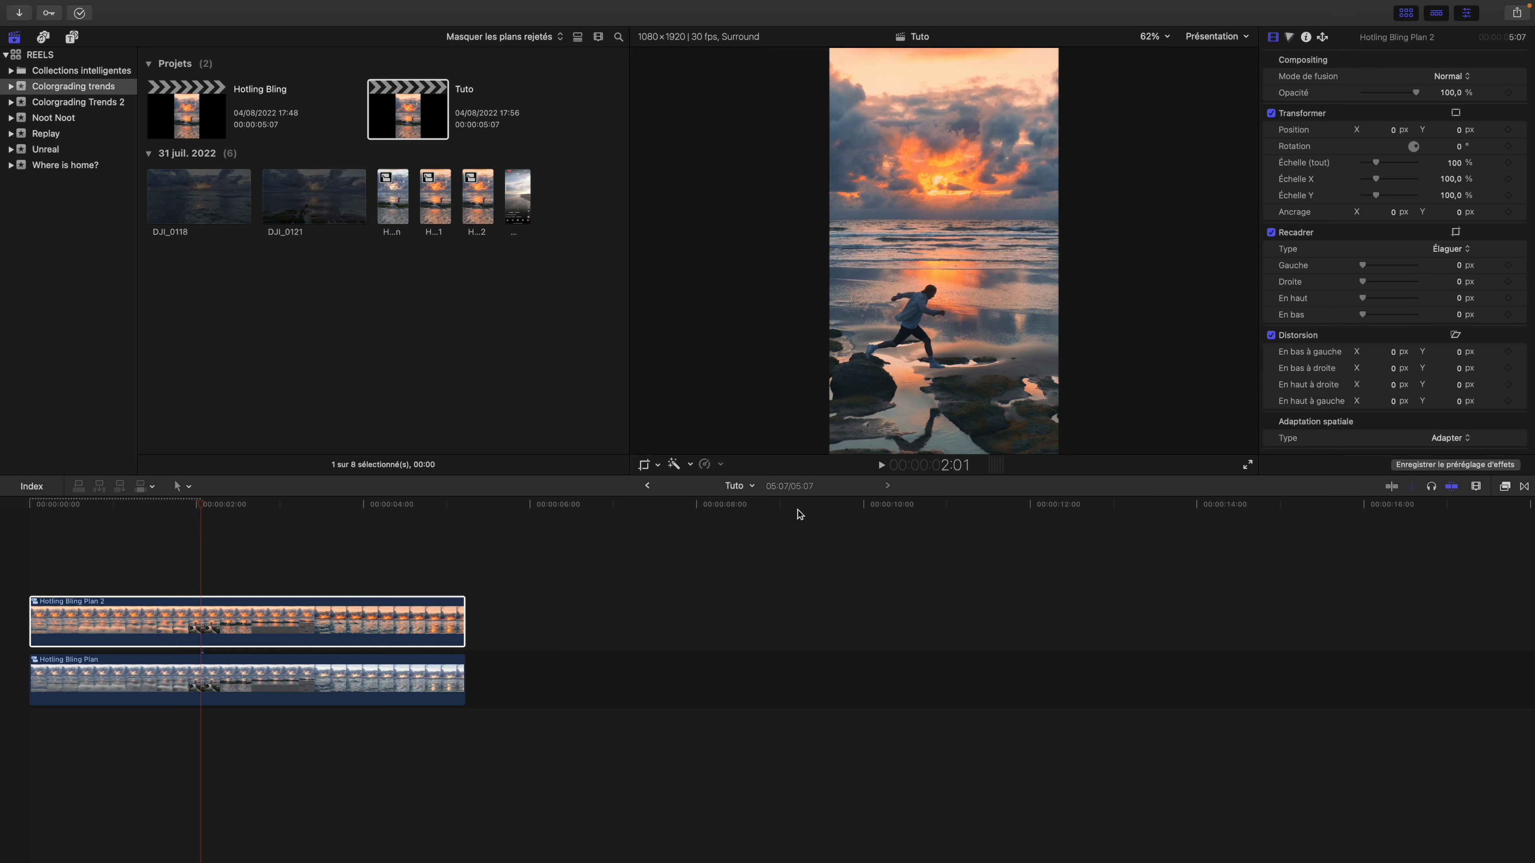
{"action": "left_click", "coordinate": [221, 521]}
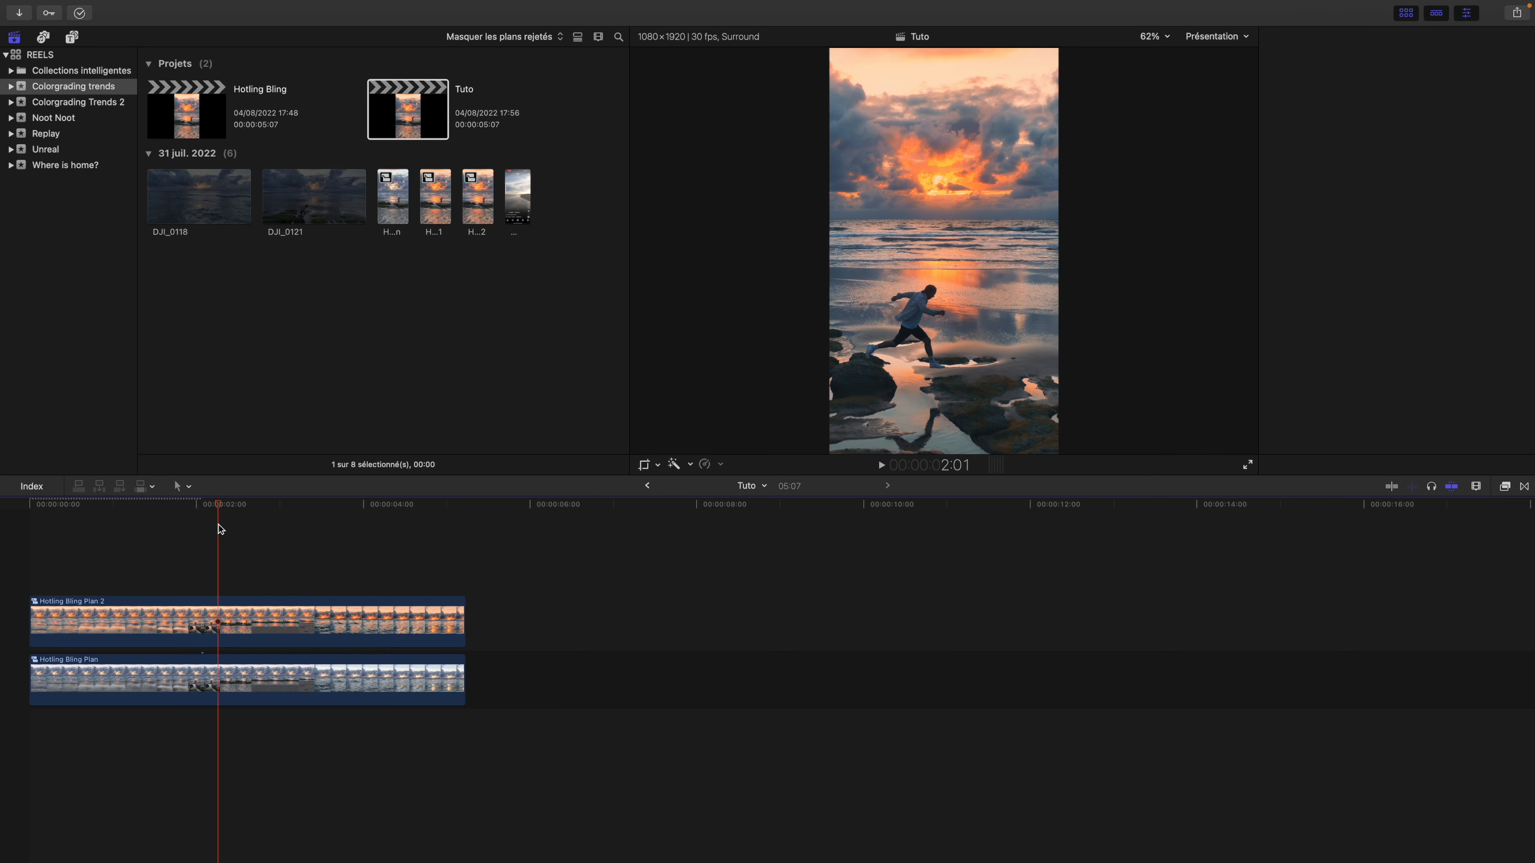
{"action": "key", "text": "Left"}
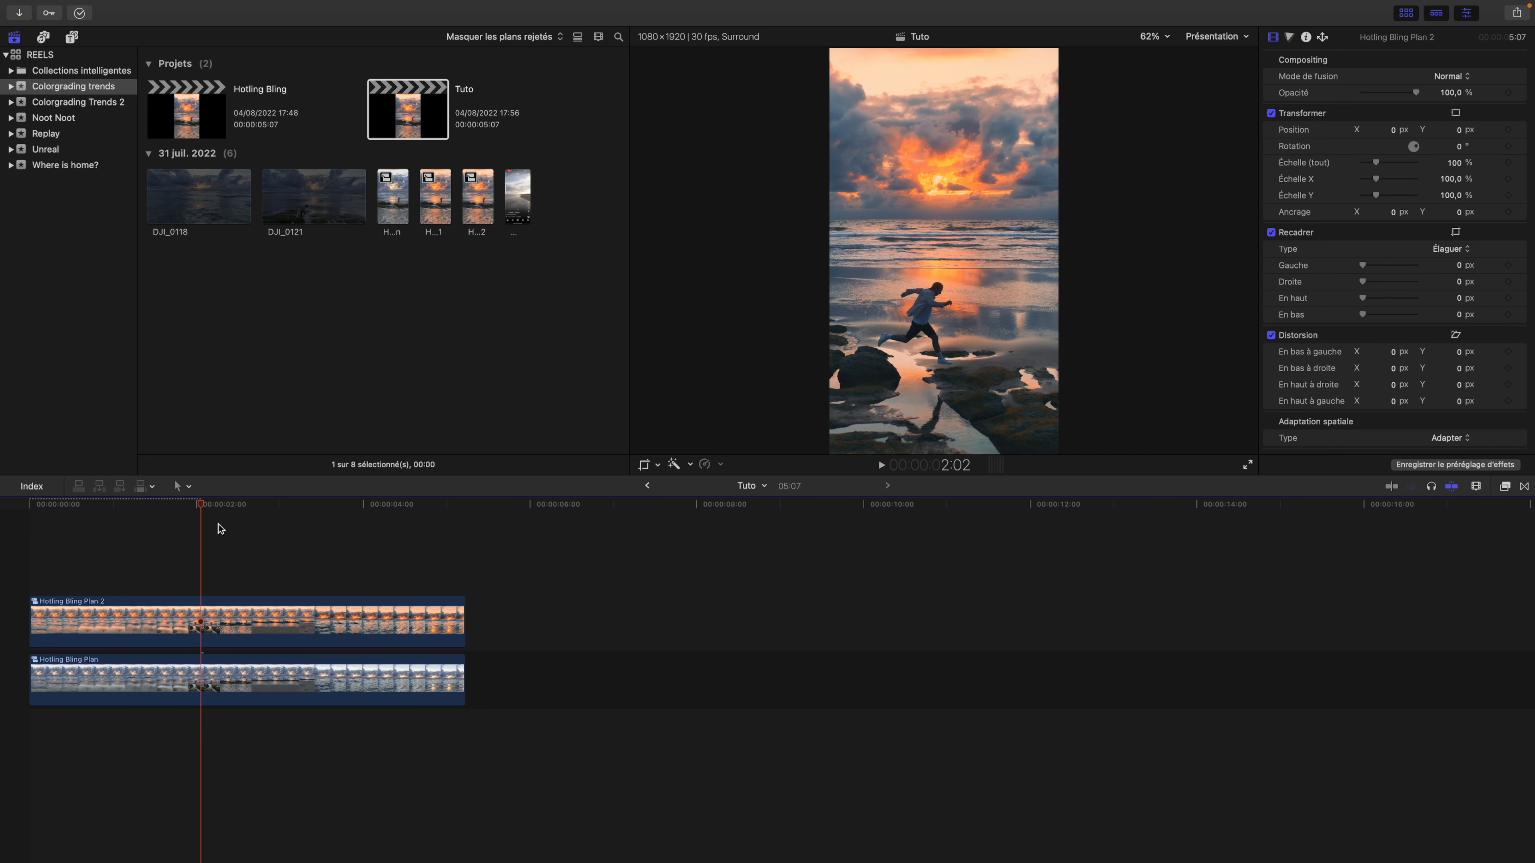
{"action": "key", "text": "c"}
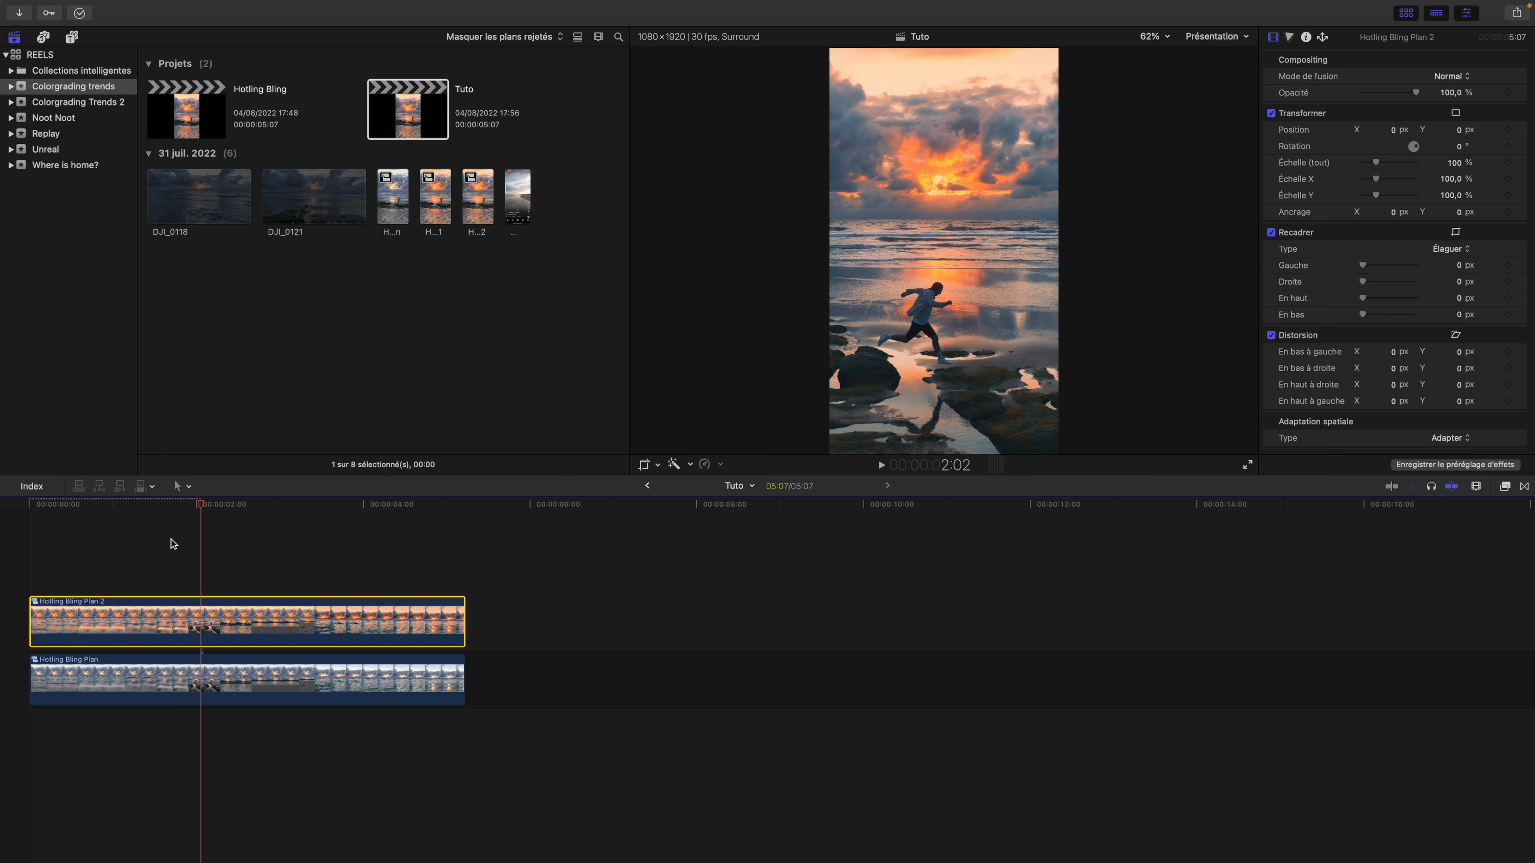
{"action": "key", "text": "super+b"}
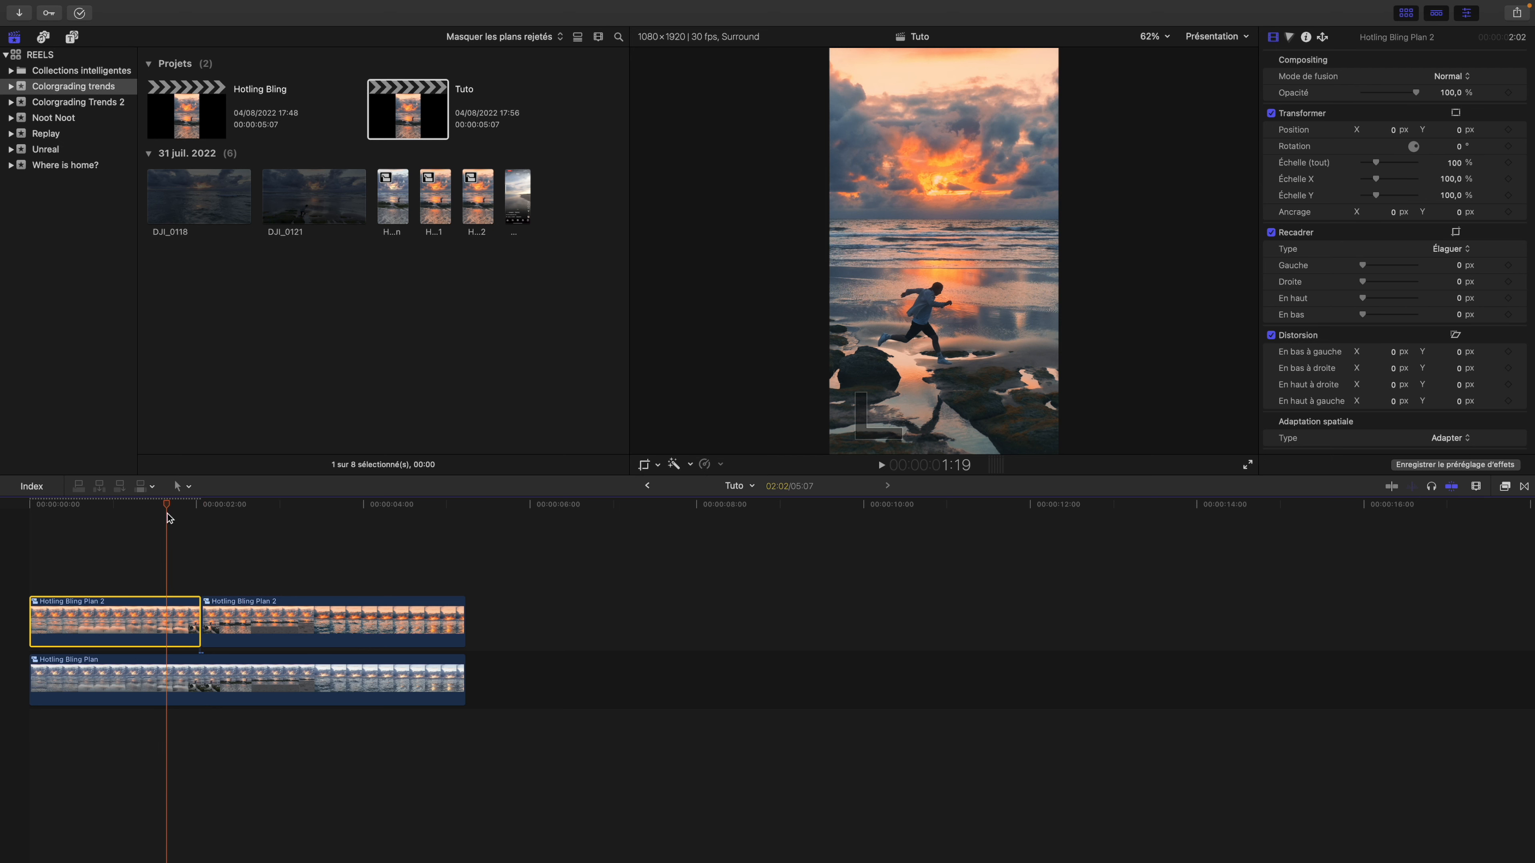
Delete the part of Hotling Bling Plan 2 before the cut and scrub across the color change
{"action": "left_click_drag", "start_coordinate": [202, 508], "coordinate": [167, 508]}
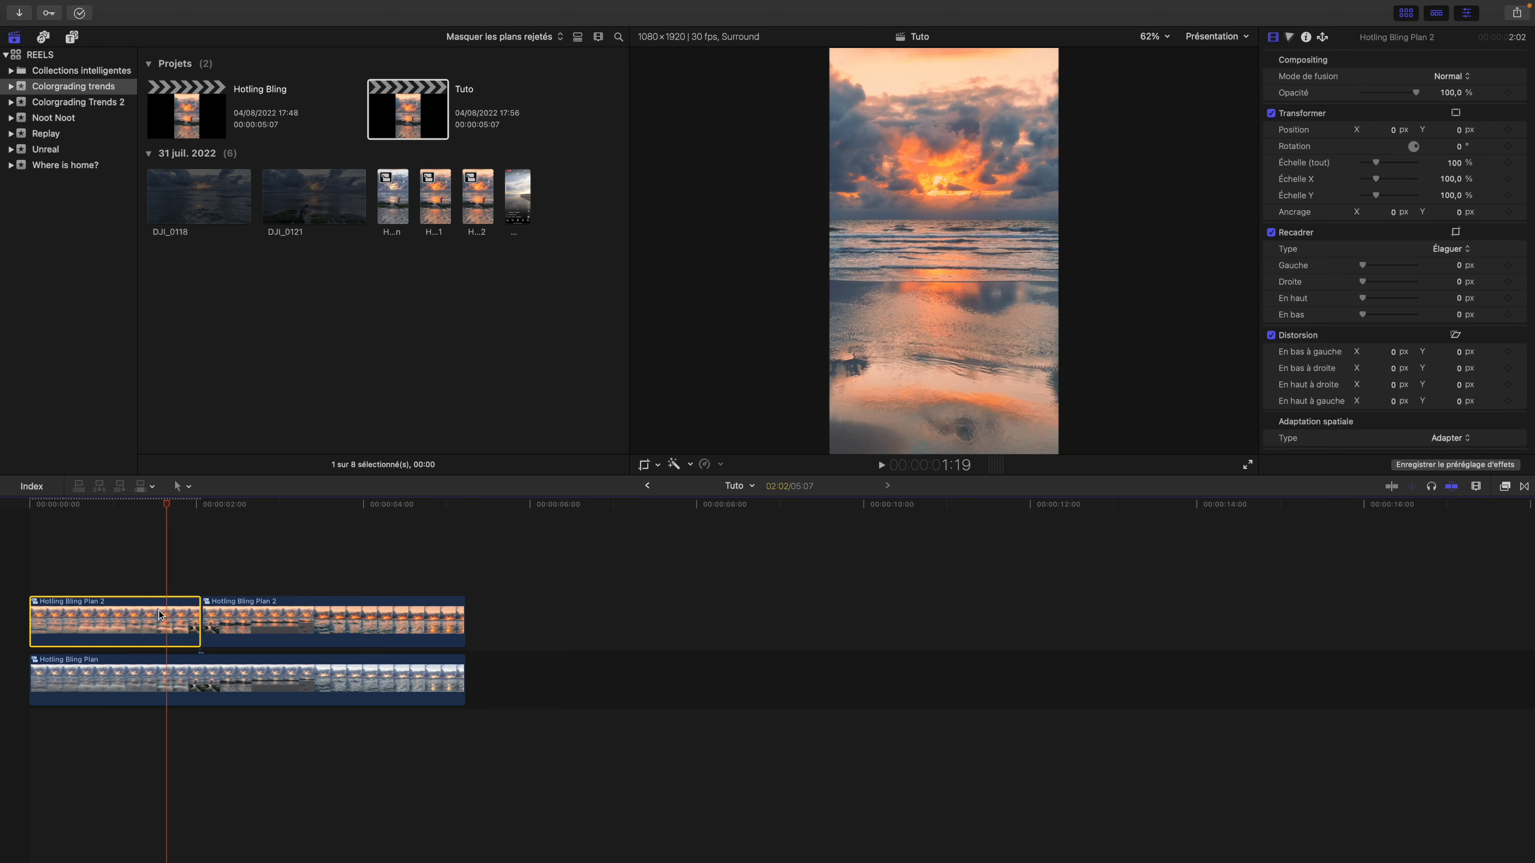
{"action": "key", "text": "v"}
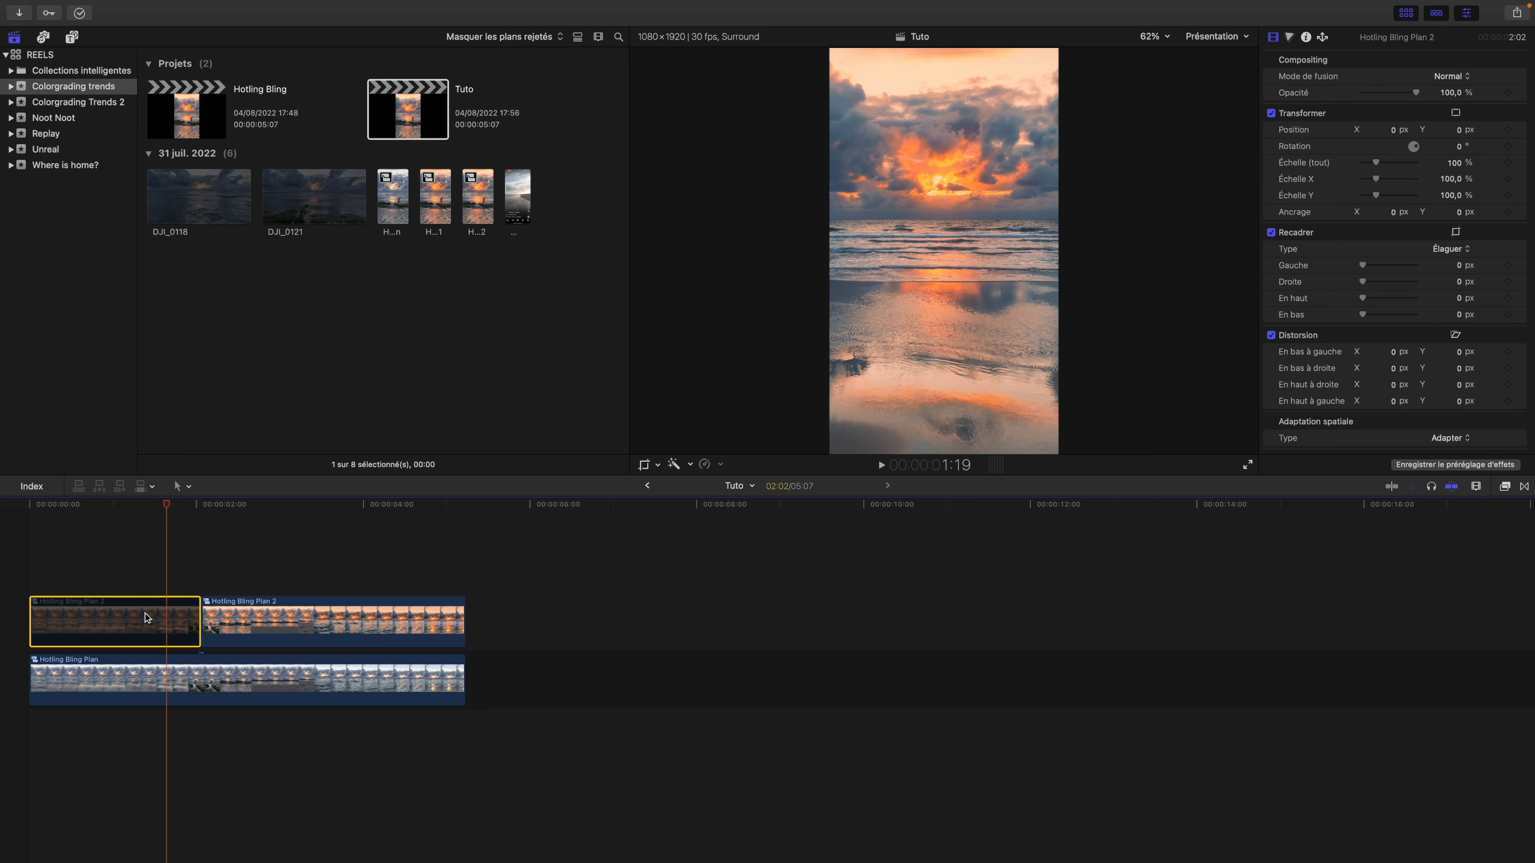
{"action": "key", "text": "Delete"}
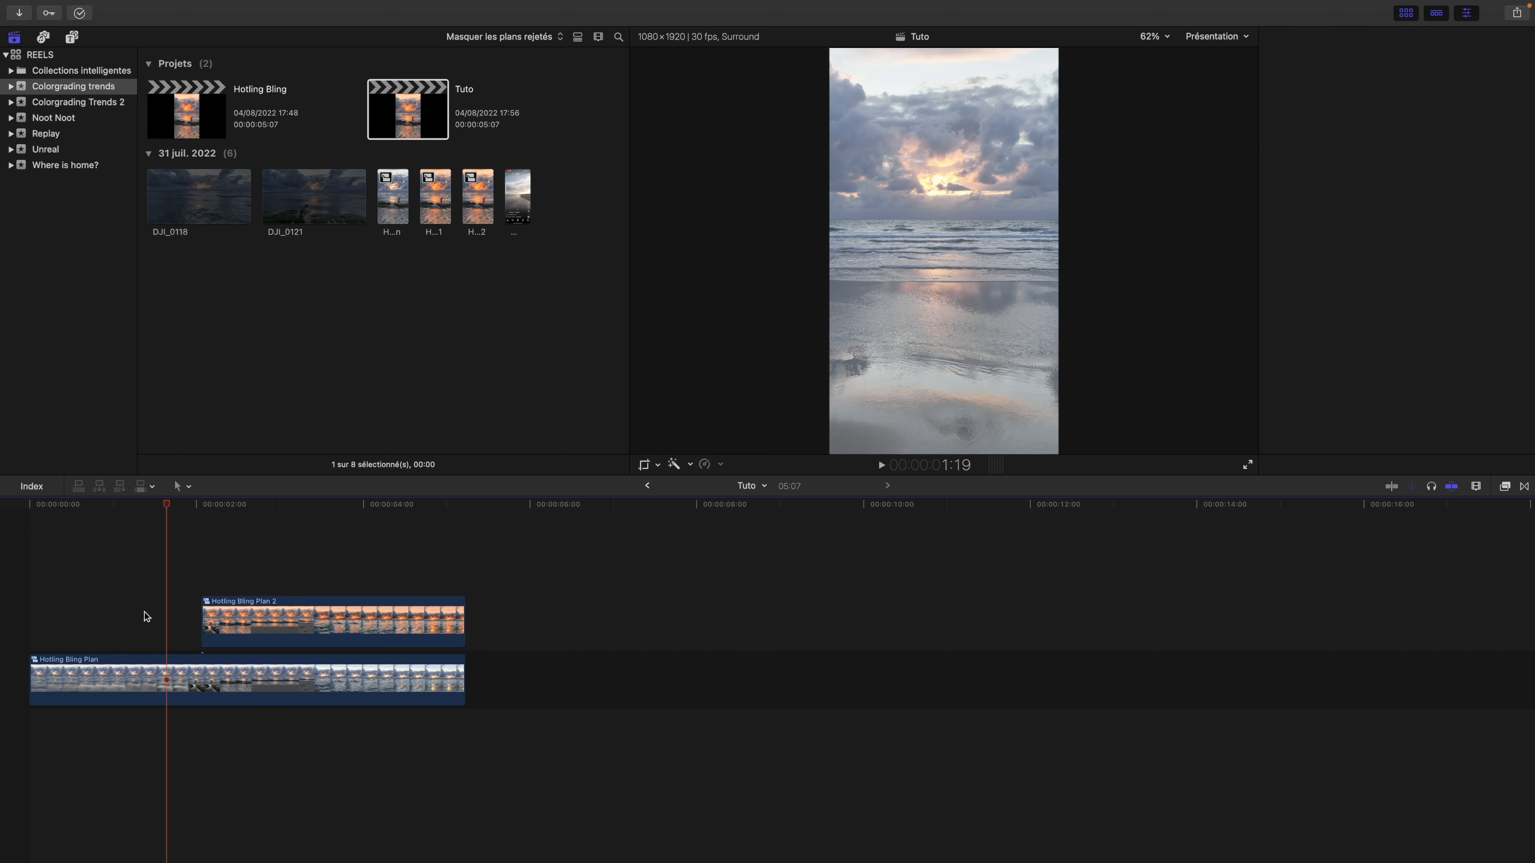
{"action": "left_click", "coordinate": [145, 511]}
{"action": "left_click_drag", "start_coordinate": [145, 513], "coordinate": [291, 510]}
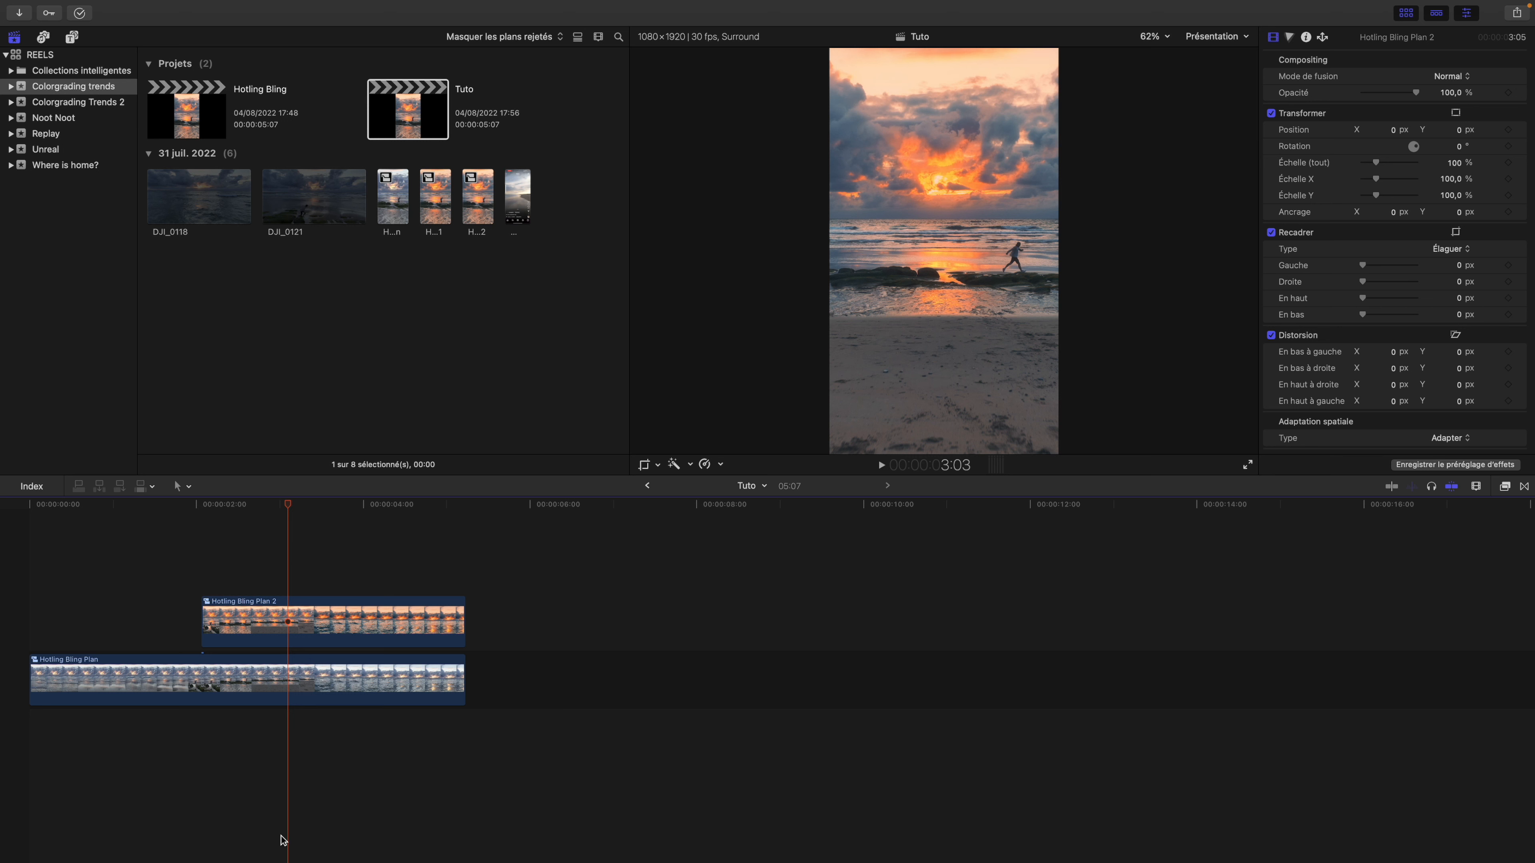
Open the Noot Noot project from the Noot Noot event
{"action": "left_click", "coordinate": [55, 119]}
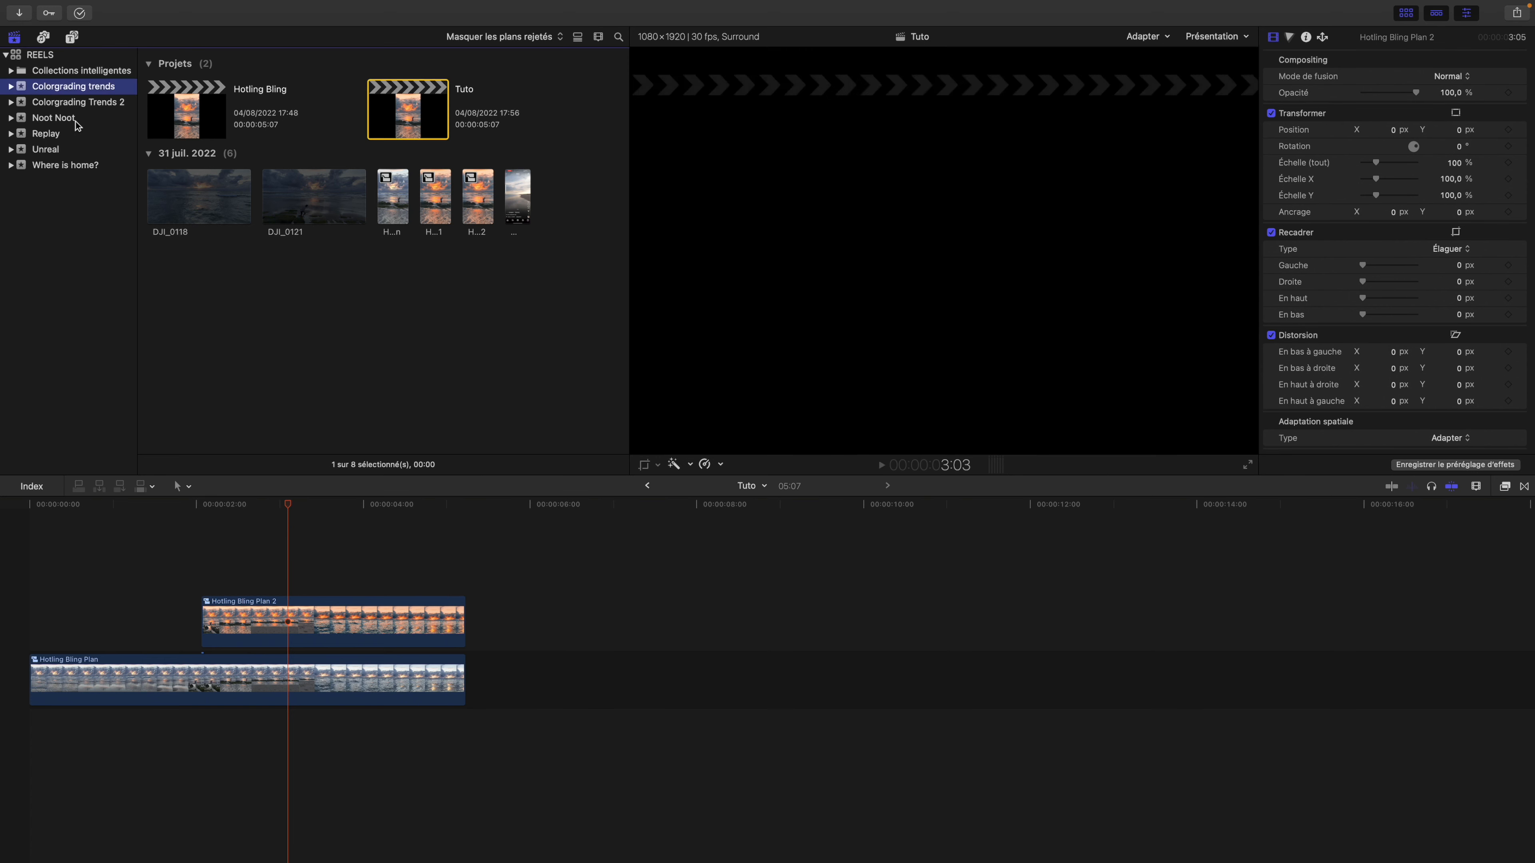
{"action": "double_click", "coordinate": [177, 110]}
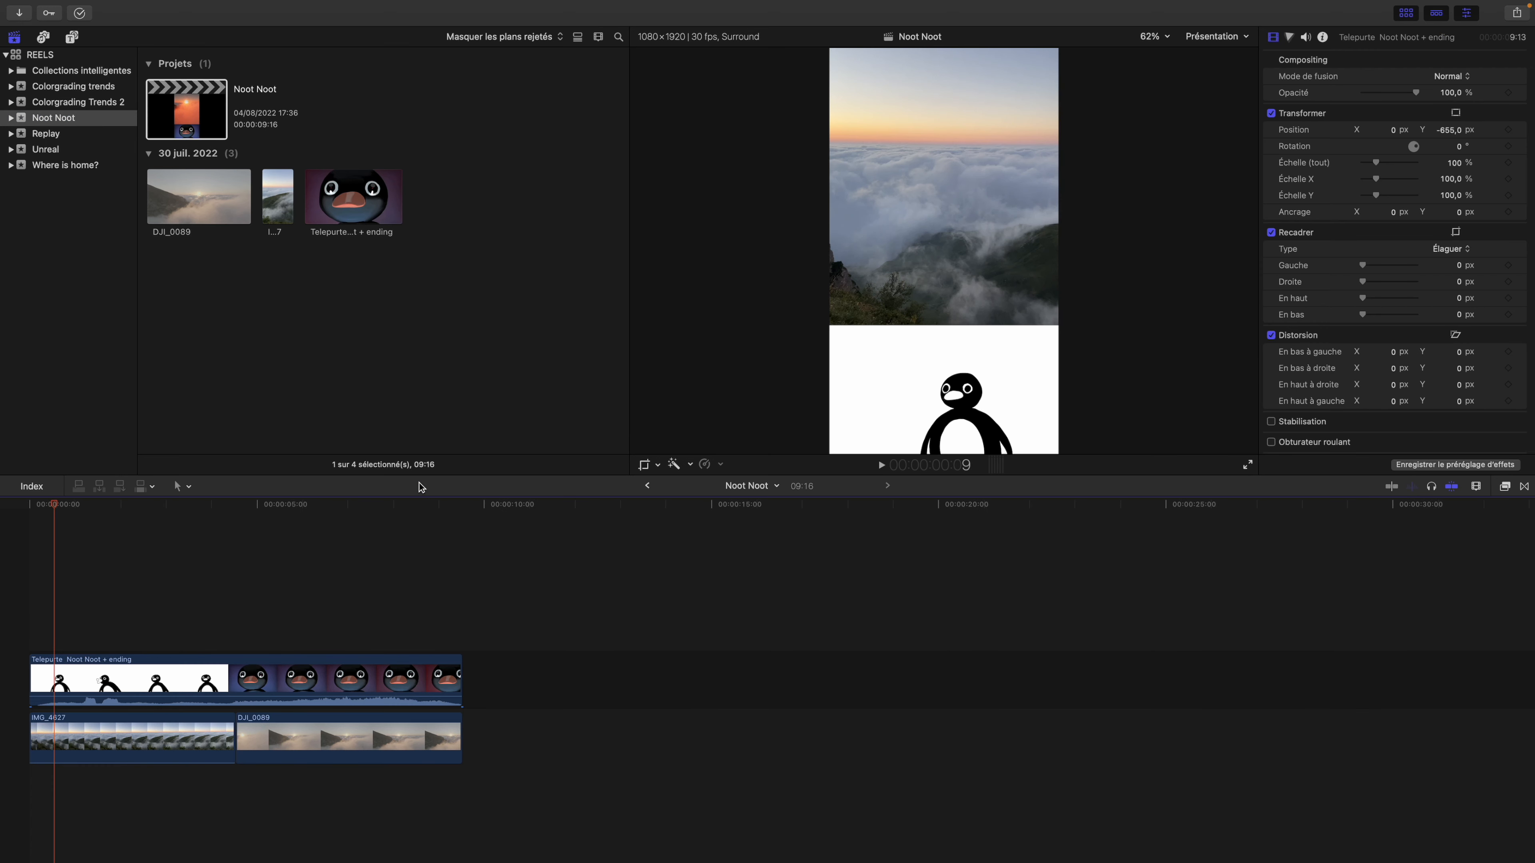
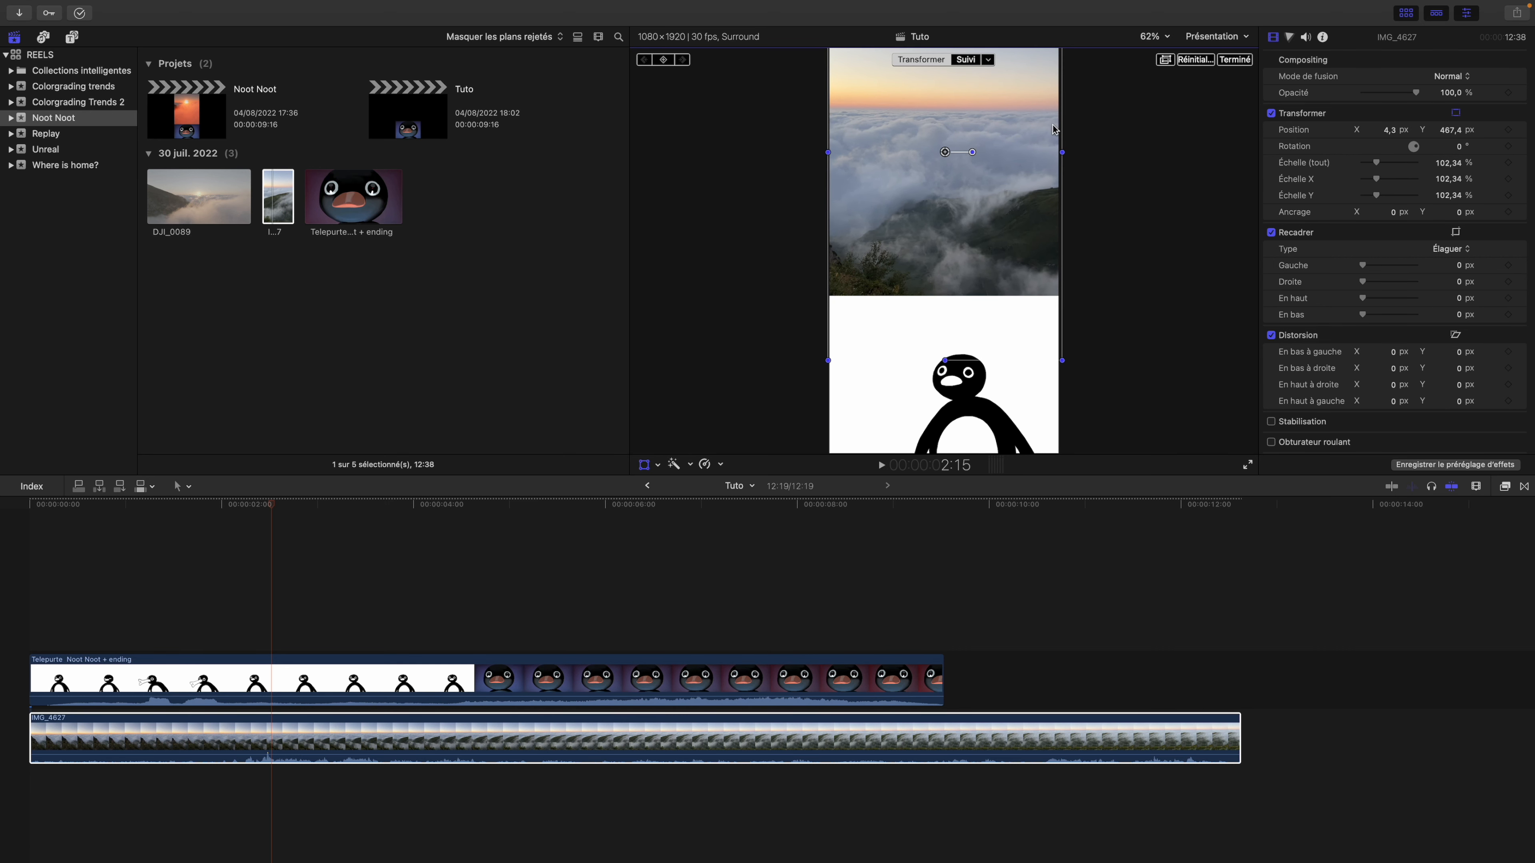
Finish transforming the IMG_4627 clip and trim its end to about 4:16, just before the penguin close-up
{"action": "left_click", "coordinate": [1235, 59]}
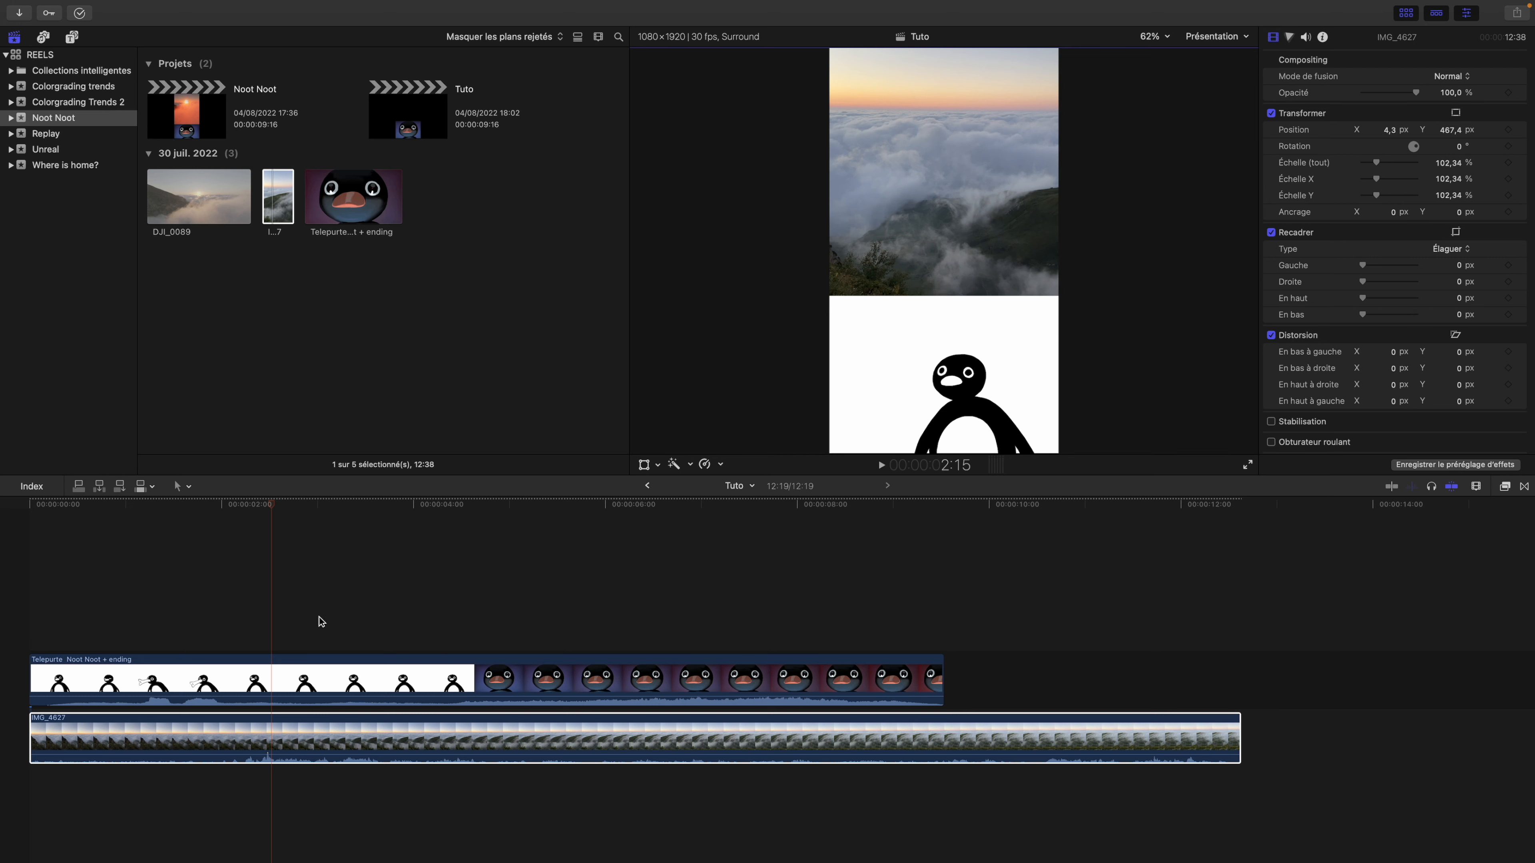
{"action": "left_click_drag", "start_coordinate": [245, 516], "coordinate": [456, 547]}
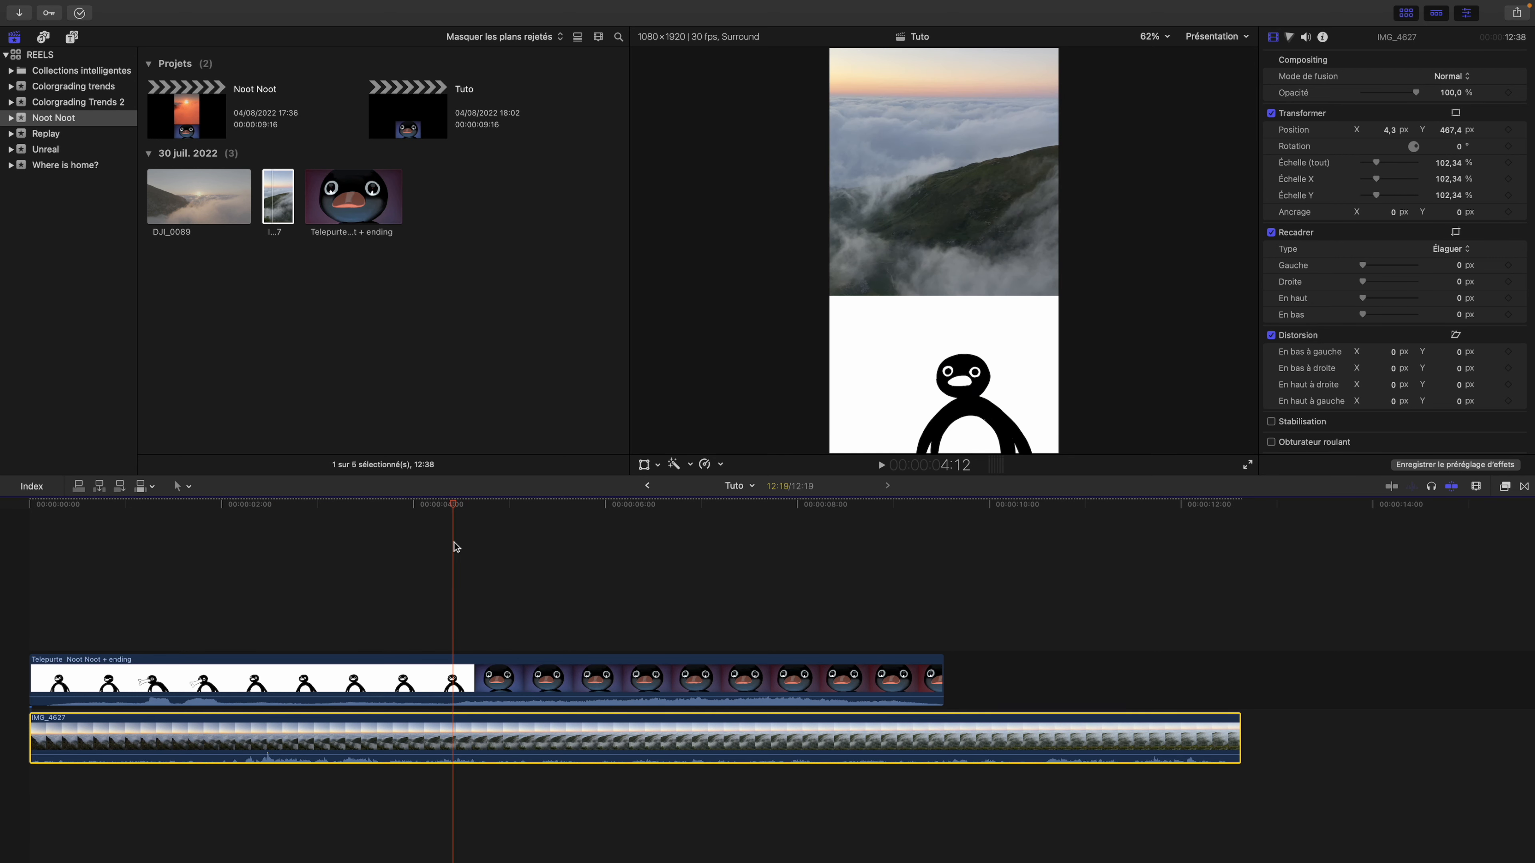
{"action": "key", "text": "Right"}
{"action": "key", "text": "Right"}
{"action": "key", "text": "Right"}
{"action": "key", "text": "Right"}
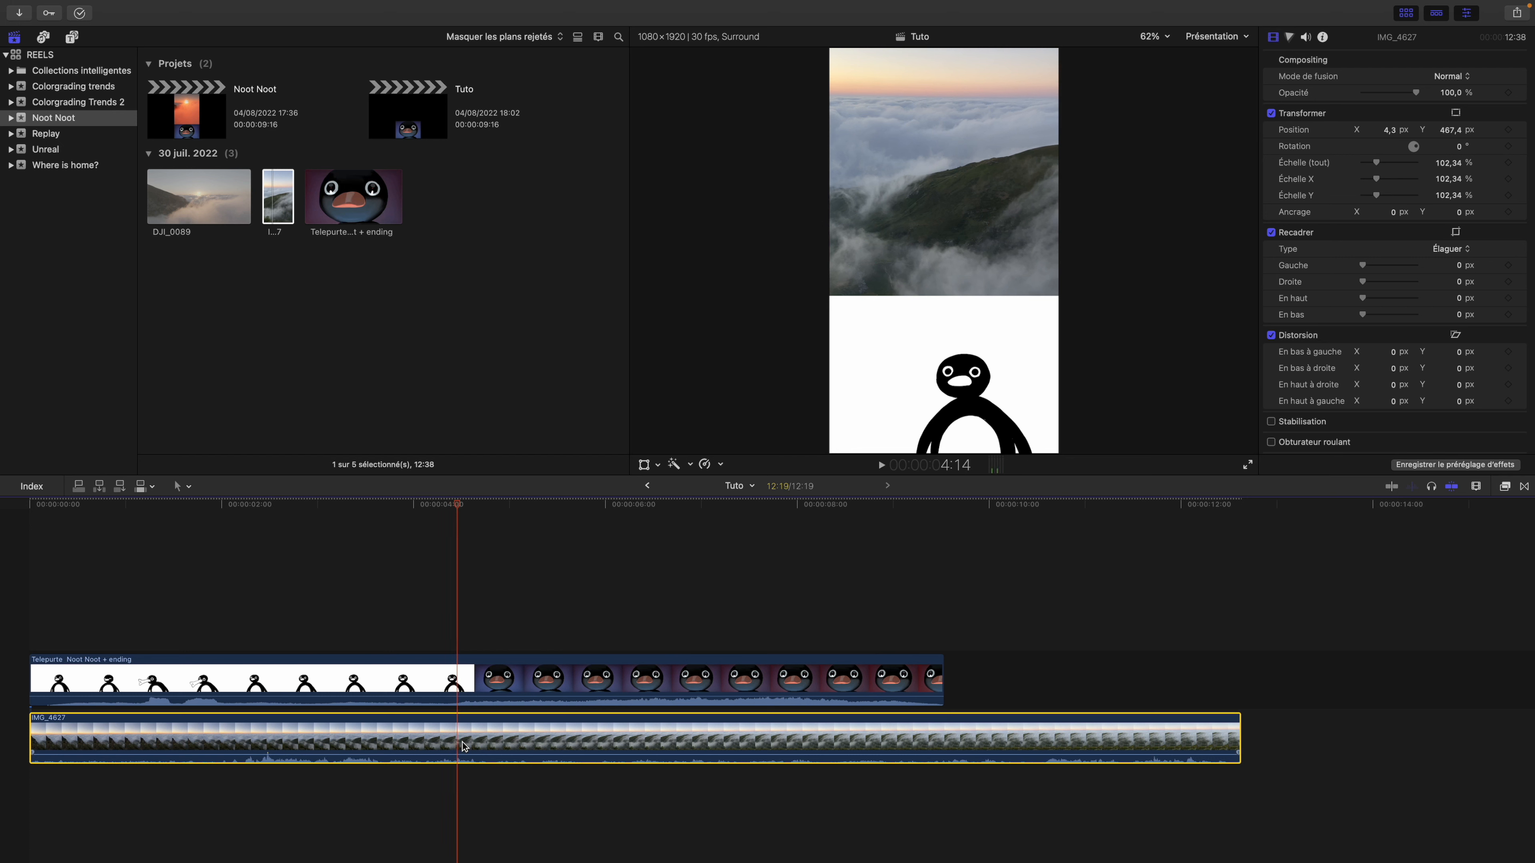
{"action": "key", "text": "Left"}
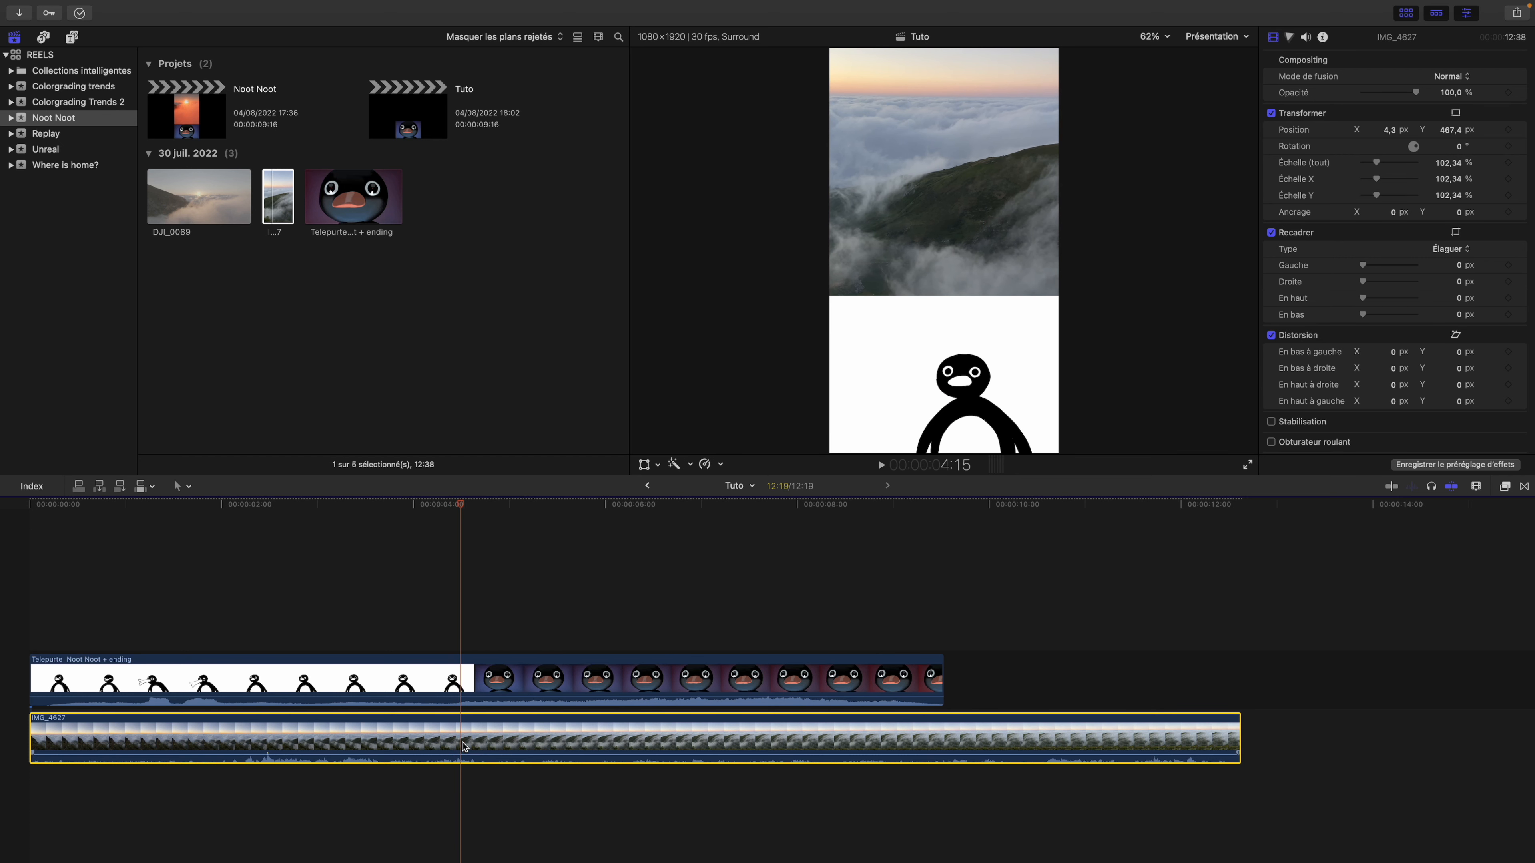
{"action": "left_click_drag", "start_coordinate": [1243, 734], "coordinate": [459, 735]}
{"action": "left_click_drag", "start_coordinate": [455, 509], "coordinate": [394, 514]}
{"action": "left_click_drag", "start_coordinate": [459, 735], "coordinate": [463, 734]}
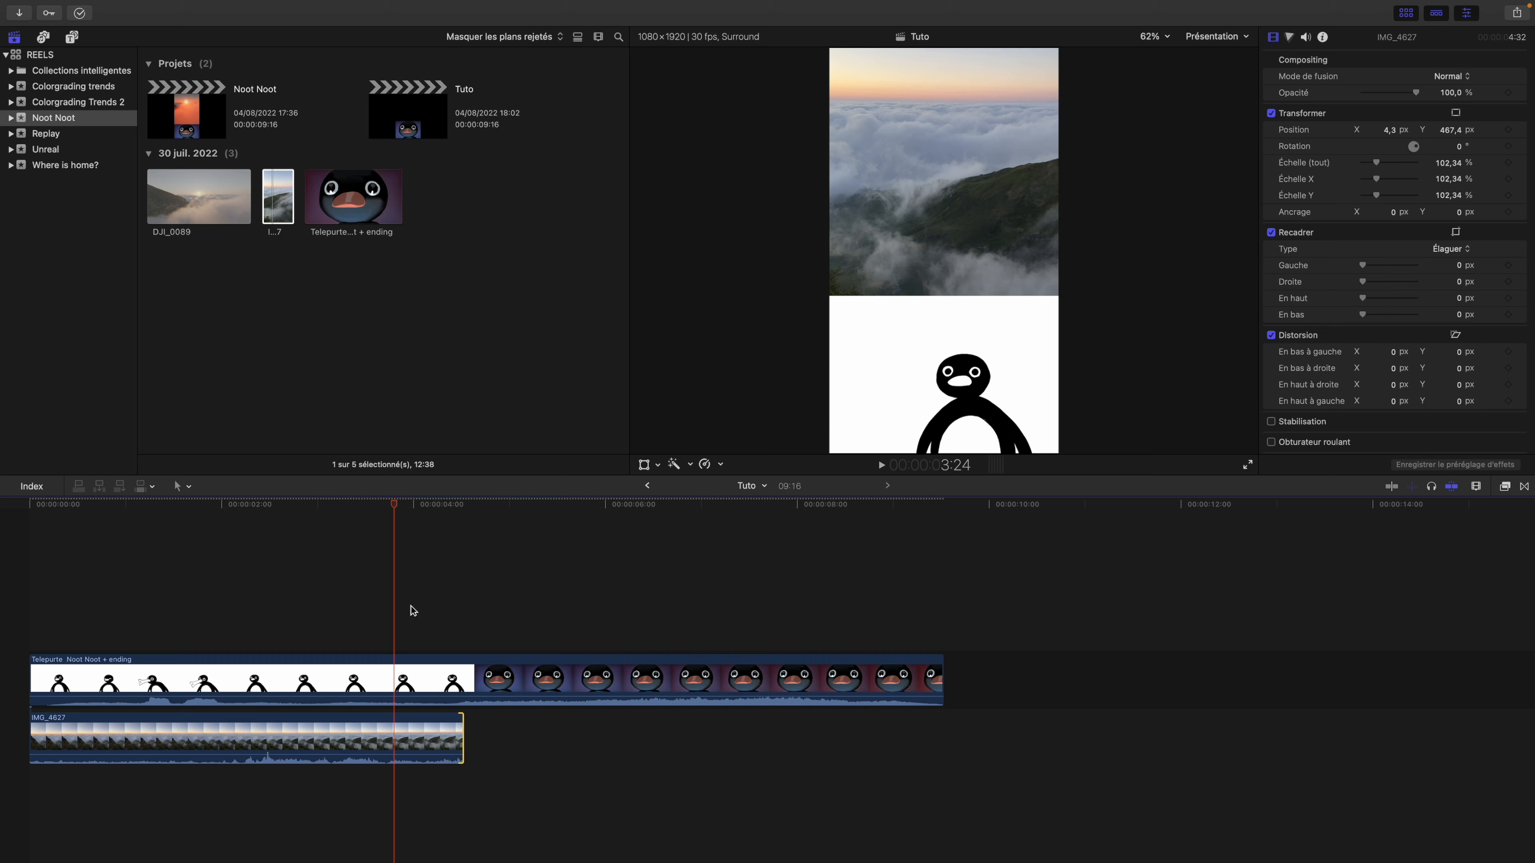
Copy the graded DJI_0089 clip from the Noot Noot project into Tuto directly after IMG_4627, and review the transition
{"action": "left_click_drag", "start_coordinate": [394, 513], "coordinate": [505, 545]}
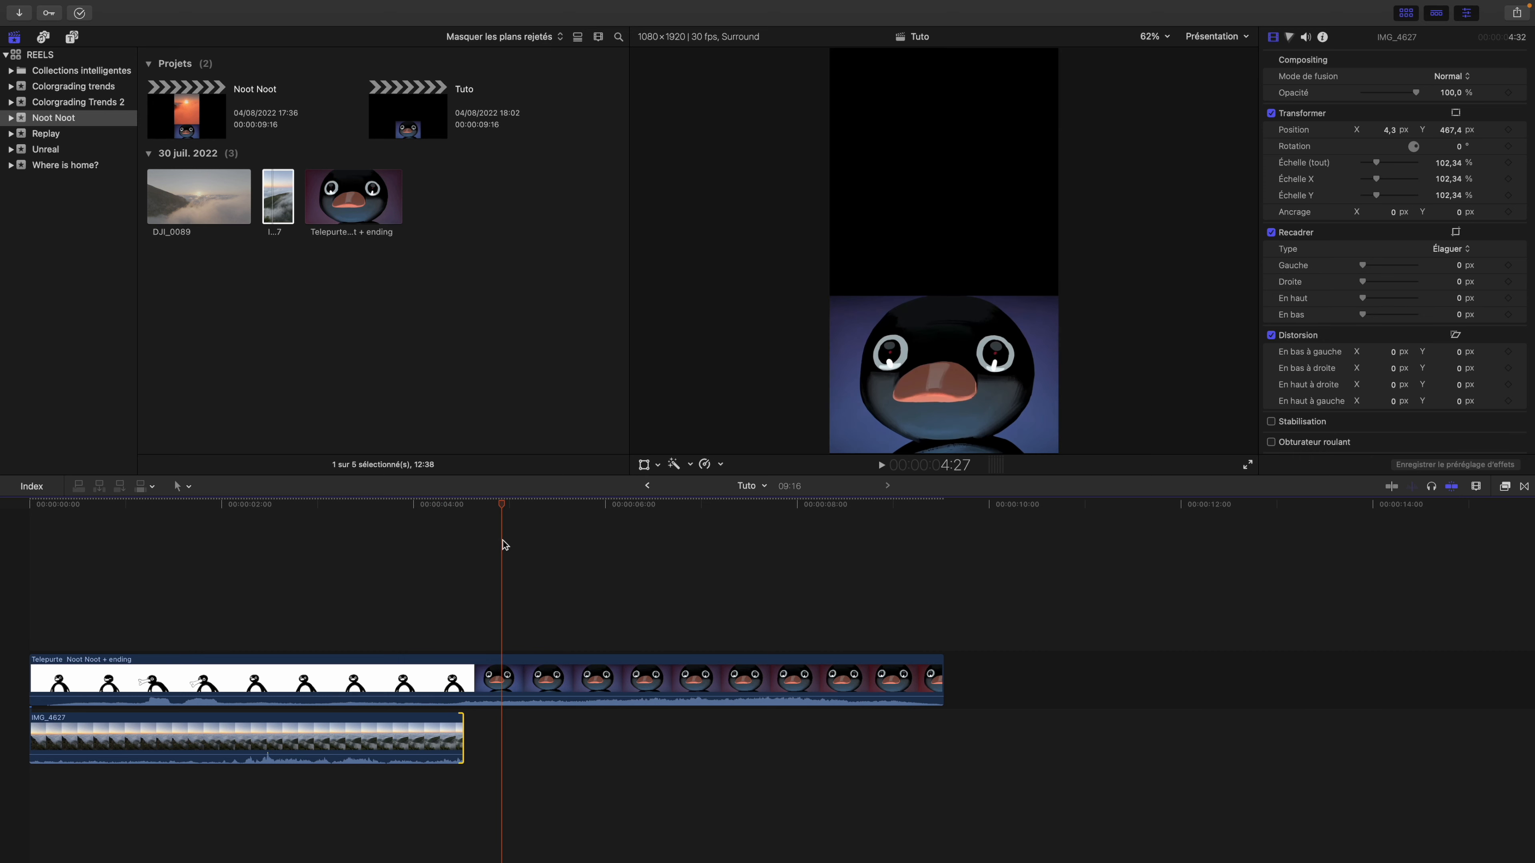
{"action": "mouse_move", "coordinate": [215, 226]}
{"action": "left_mouse_down"}
{"action": "mouse_move", "coordinate": [574, 635]}
{"action": "mouse_move", "coordinate": [514, 796]}
{"action": "mouse_move", "coordinate": [463, 735]}
{"action": "mouse_move", "coordinate": [369, 496]}
{"action": "mouse_move", "coordinate": [192, 158]}
{"action": "mouse_move", "coordinate": [203, 209]}
{"action": "left_mouse_up"}
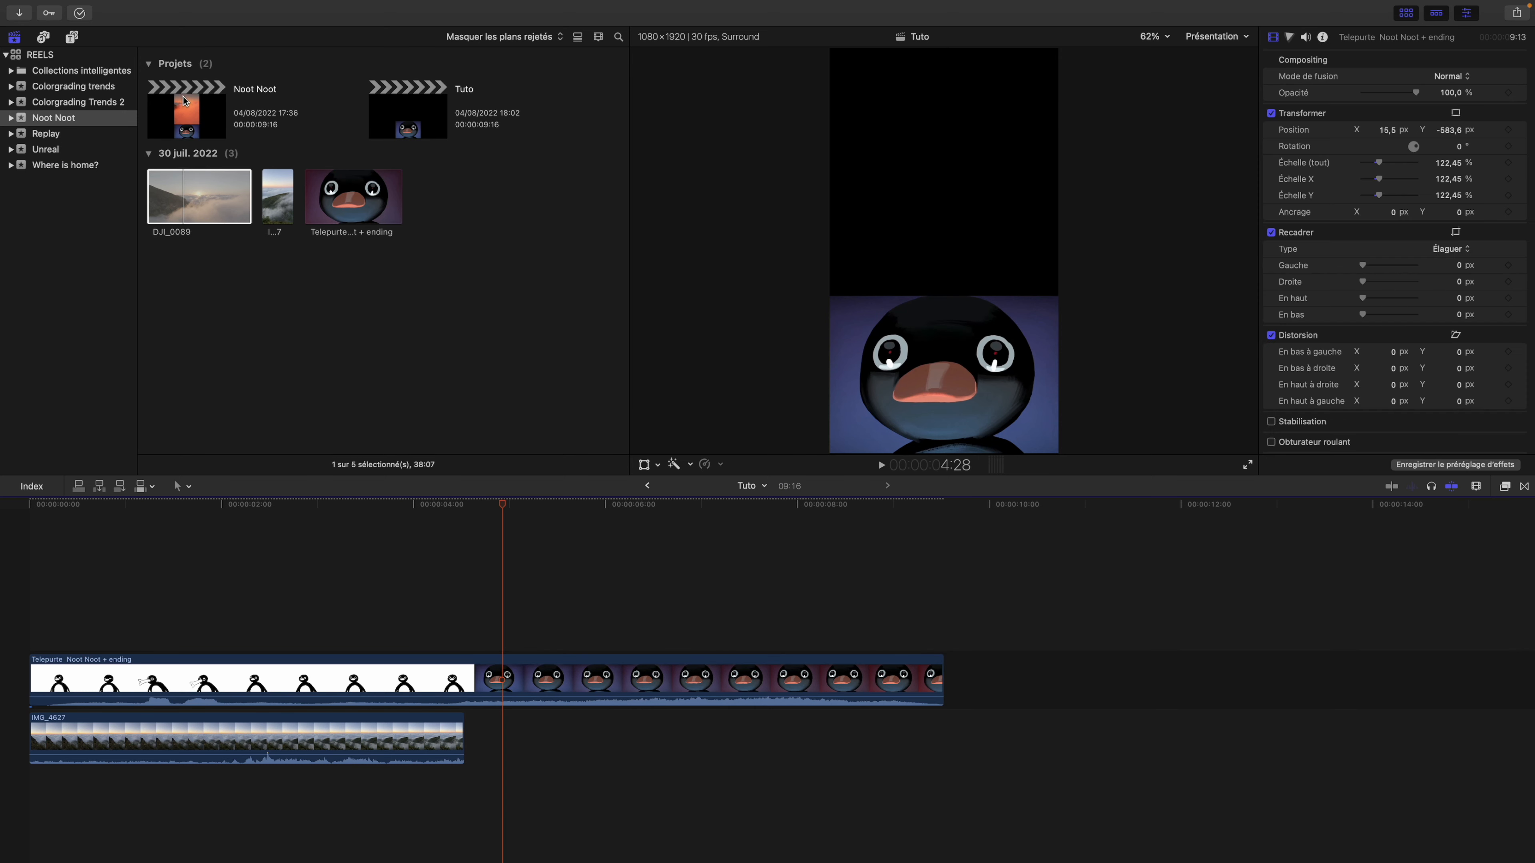
{"action": "double_click", "coordinate": [186, 109]}
{"action": "left_click", "coordinate": [303, 632]}
{"action": "left_click", "coordinate": [292, 742]}
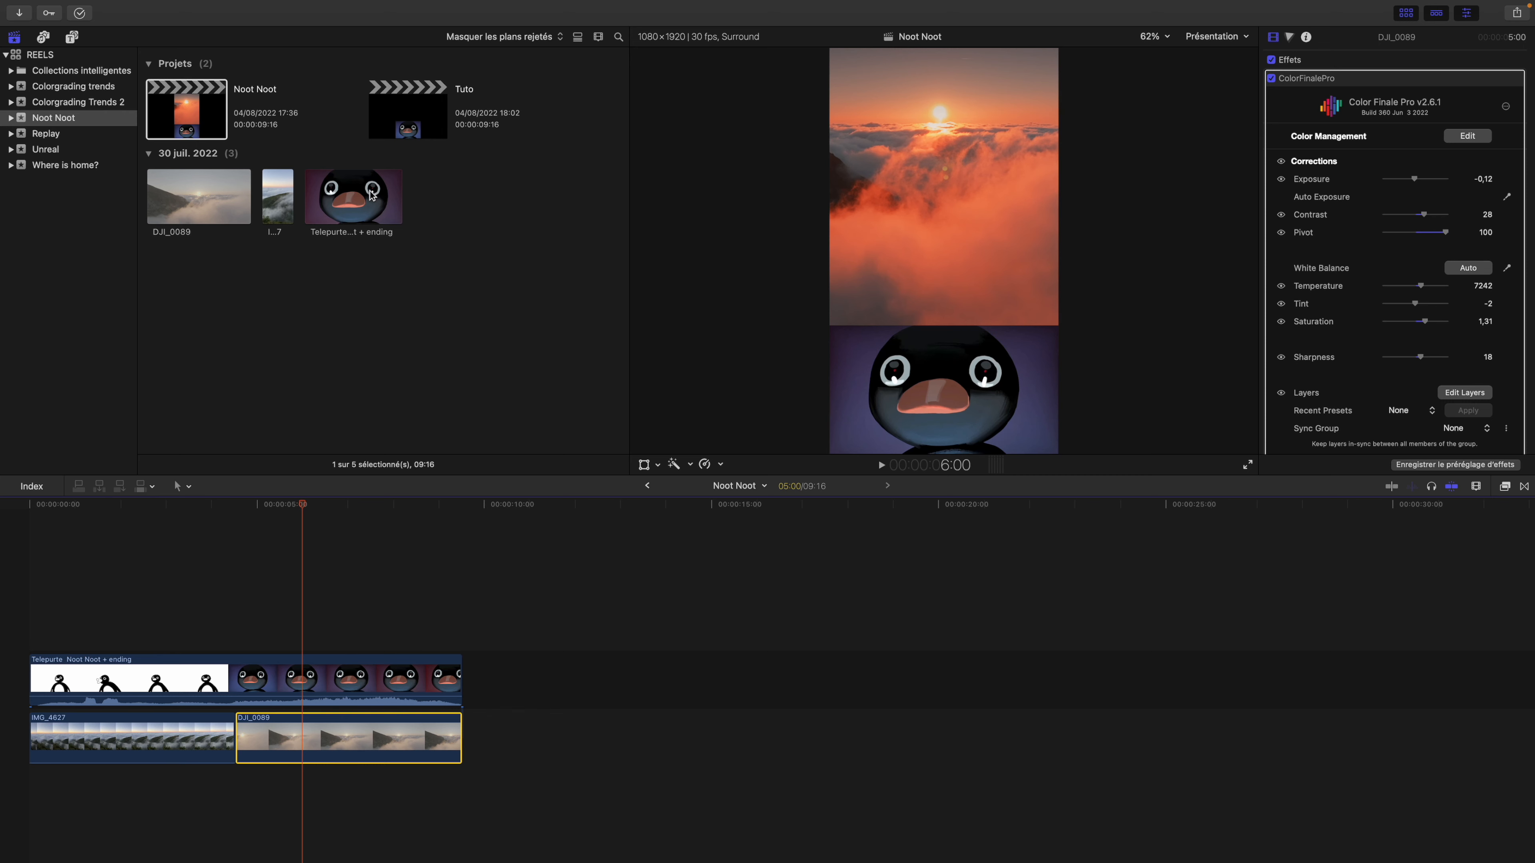
{"action": "double_click", "coordinate": [428, 114]}
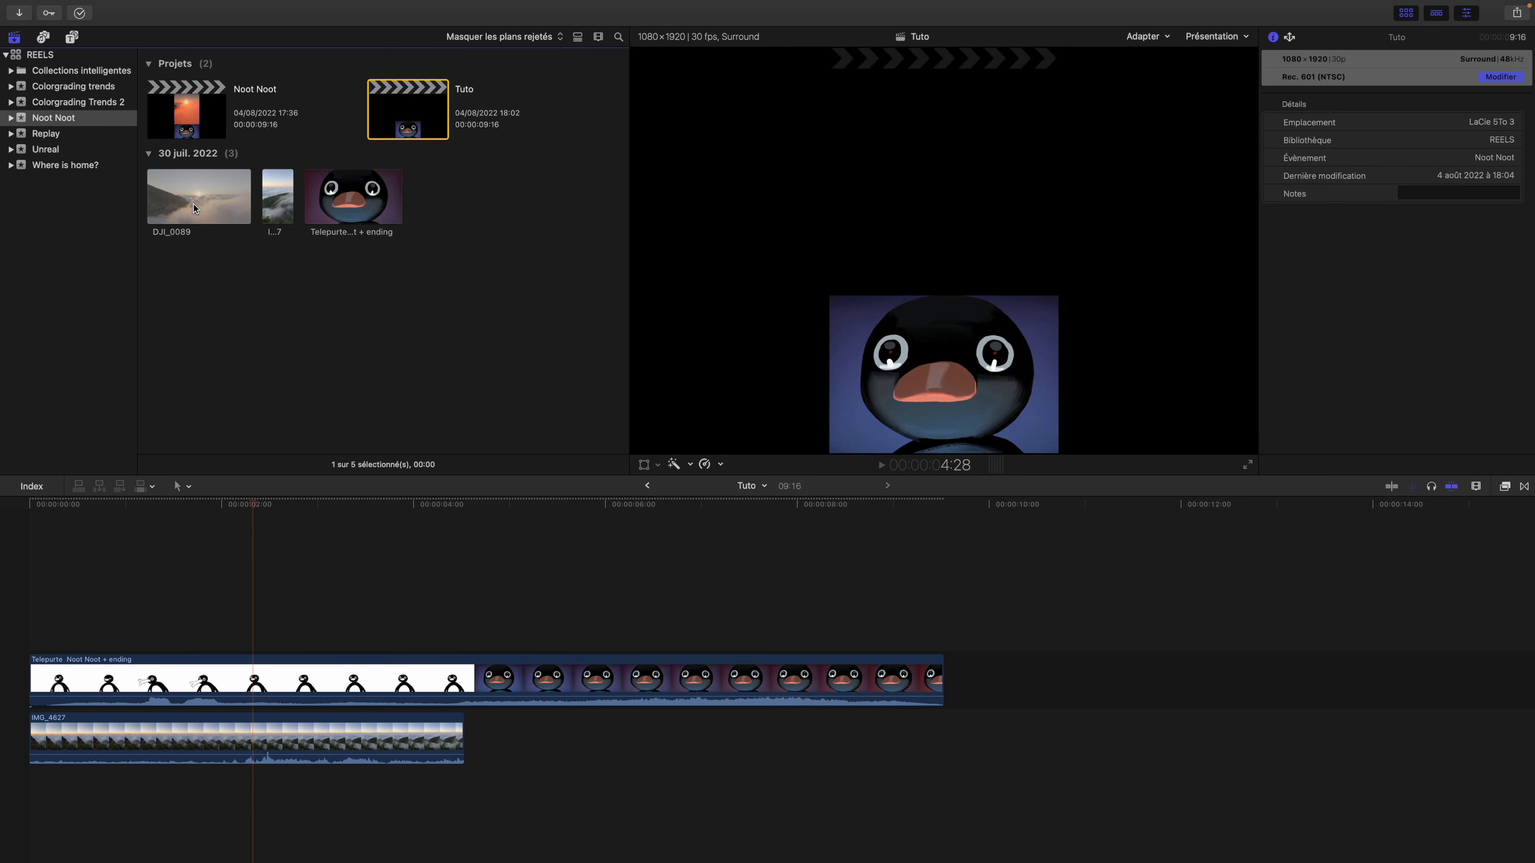
{"action": "left_click", "coordinate": [464, 629]}
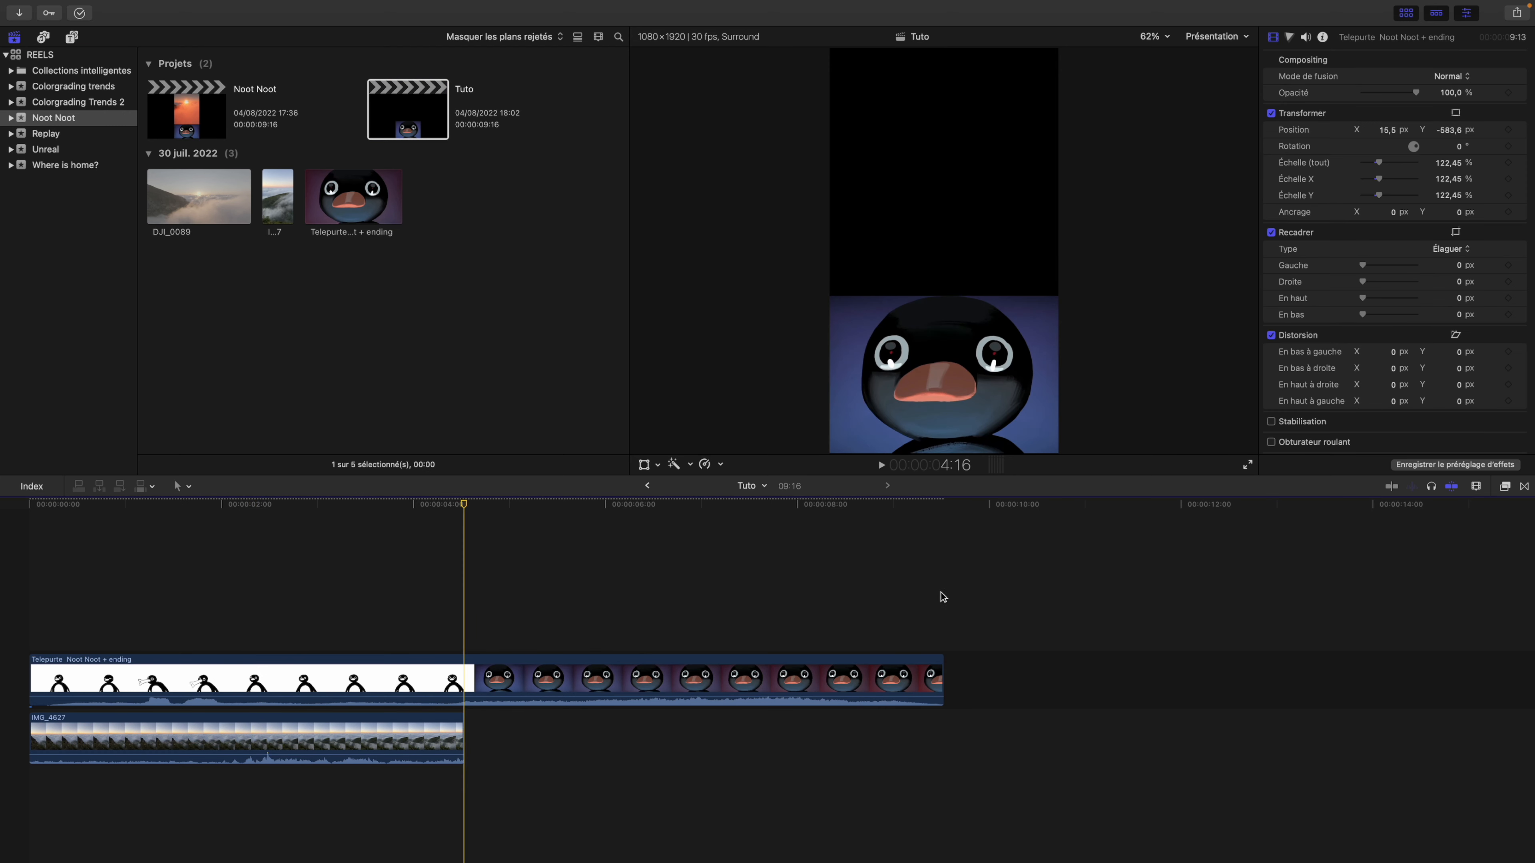
{"action": "key", "text": "e"}
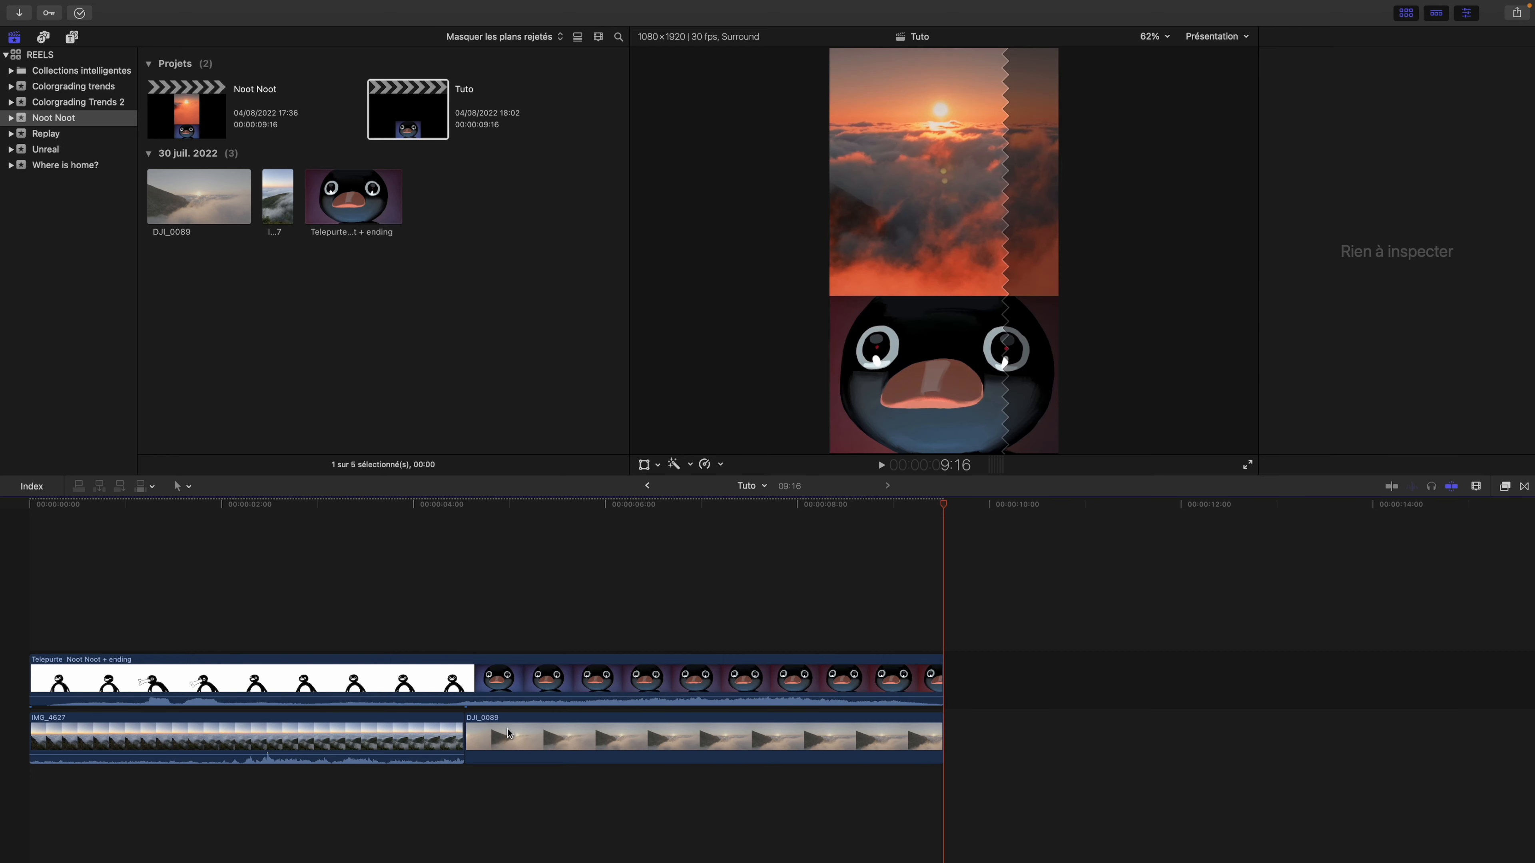
{"action": "left_click", "coordinate": [668, 738]}
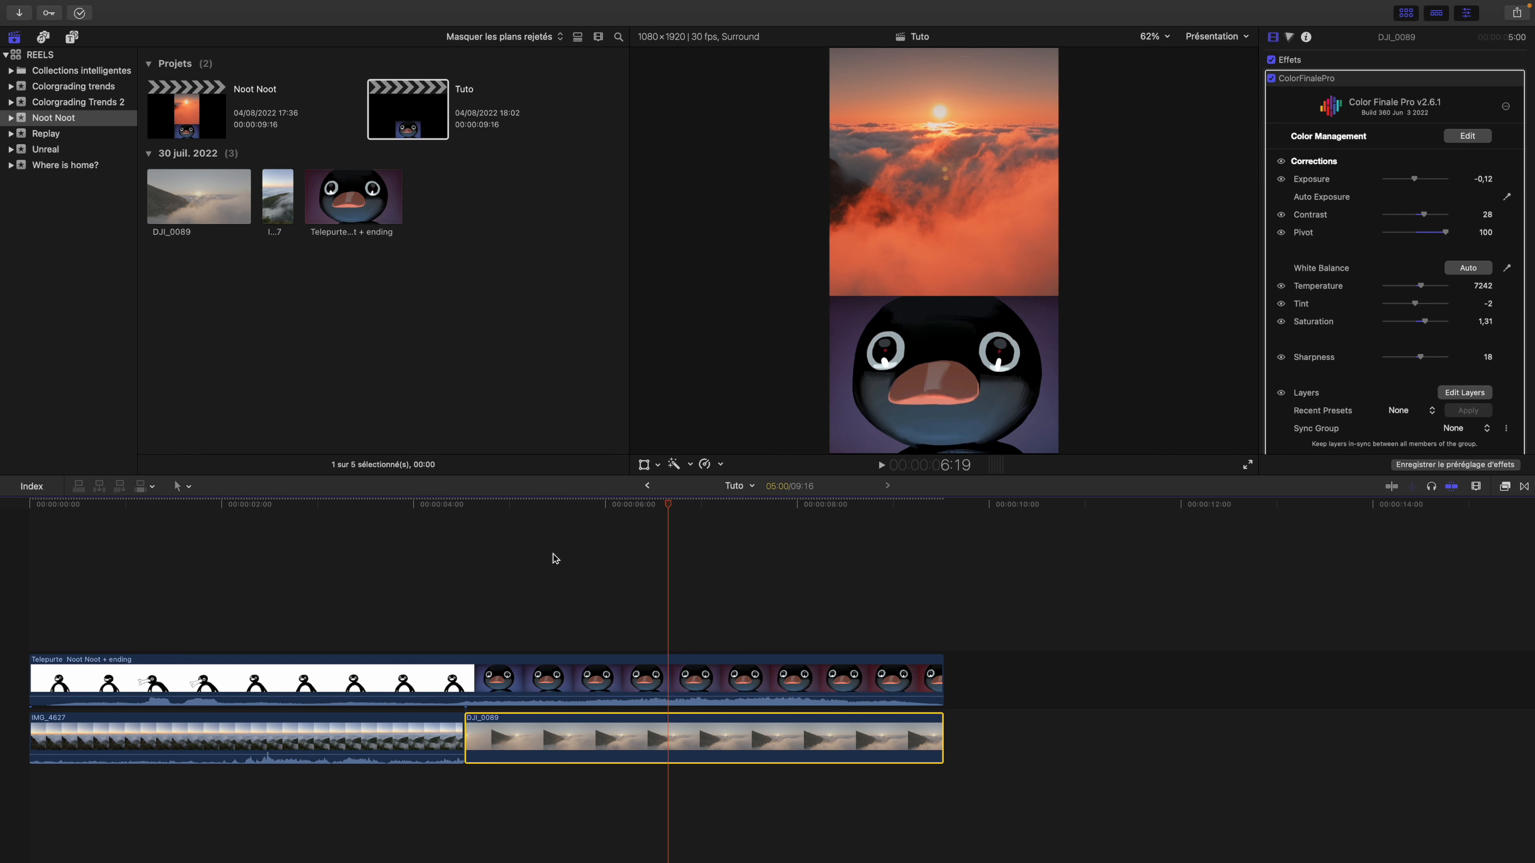
{"action": "left_click_drag", "start_coordinate": [668, 506], "coordinate": [477, 525]}
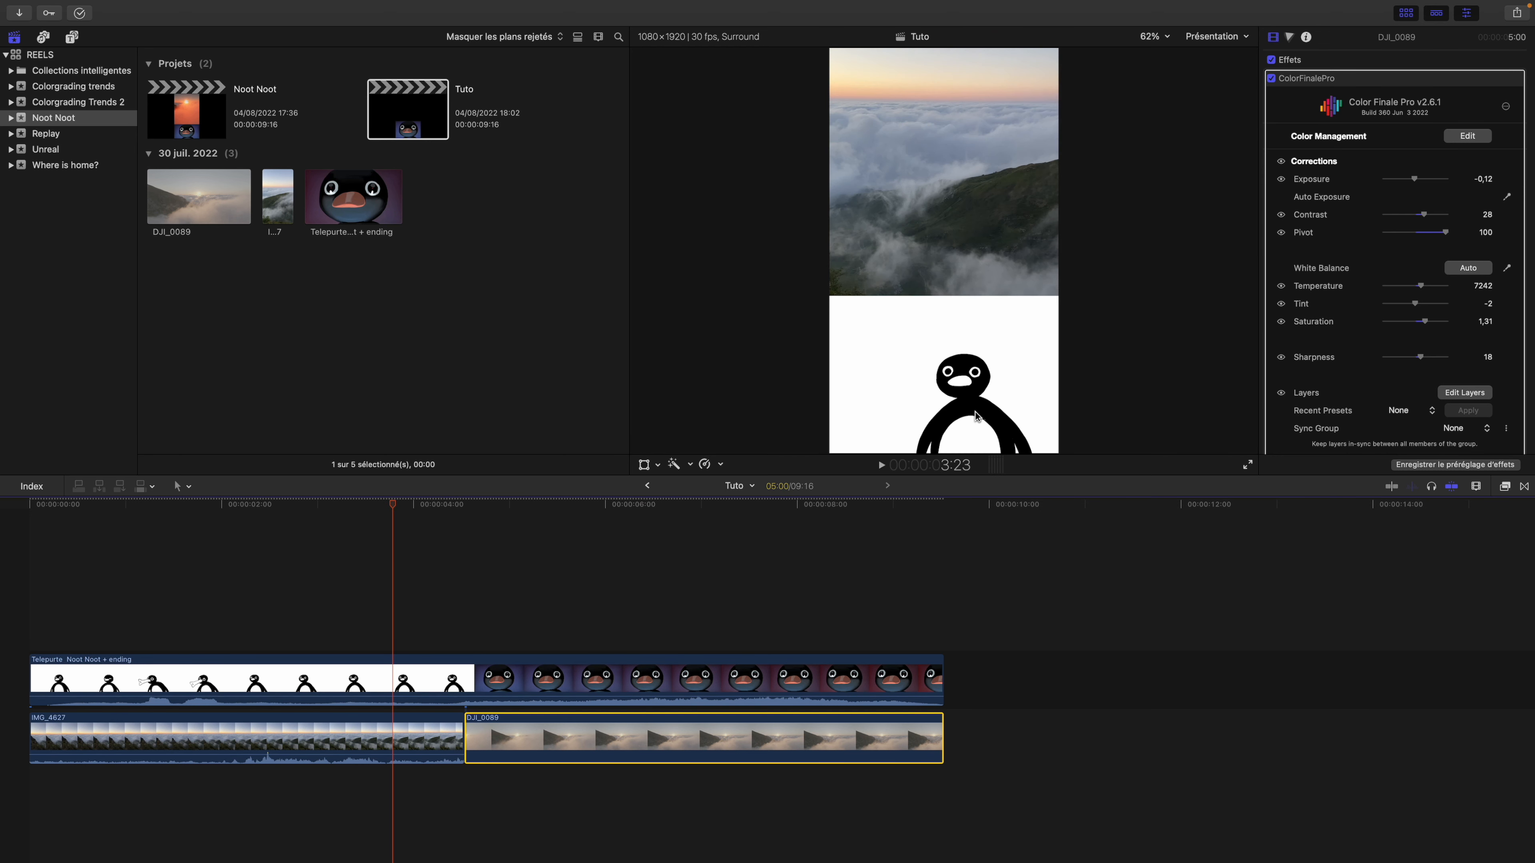
Replace the graded DJI_0089 clip with the ungraded DJI_0089 from the Noot Noot event and trim it to end at 9:16 with the penguin clip
{"action": "left_click_drag", "start_coordinate": [399, 497], "coordinate": [721, 537]}
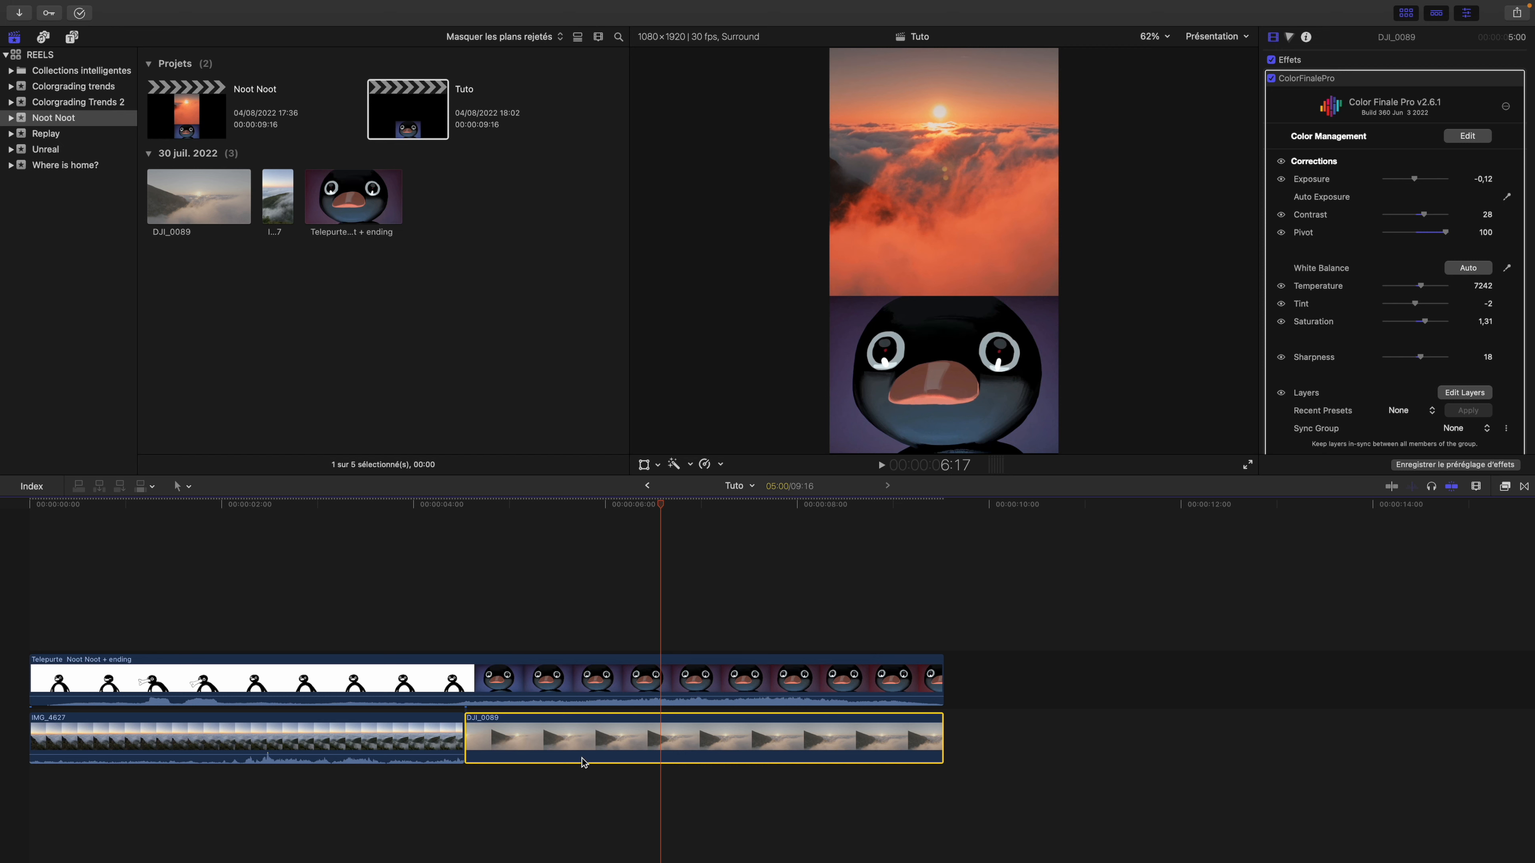
{"action": "key", "text": "Delete"}
{"action": "left_click_drag", "start_coordinate": [187, 225], "coordinate": [470, 738]}
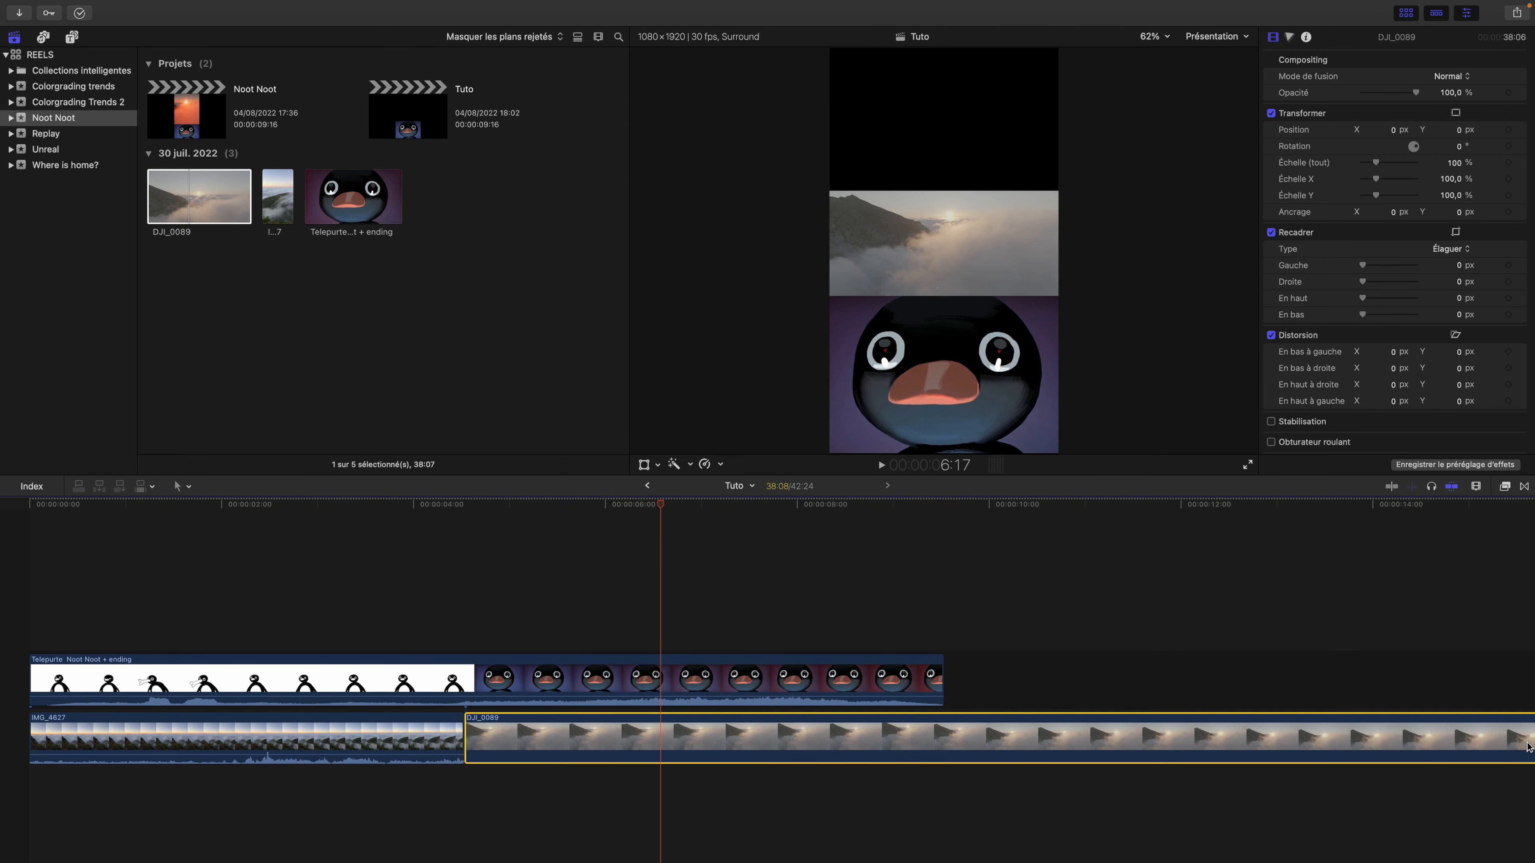
{"action": "key", "text": "Down"}
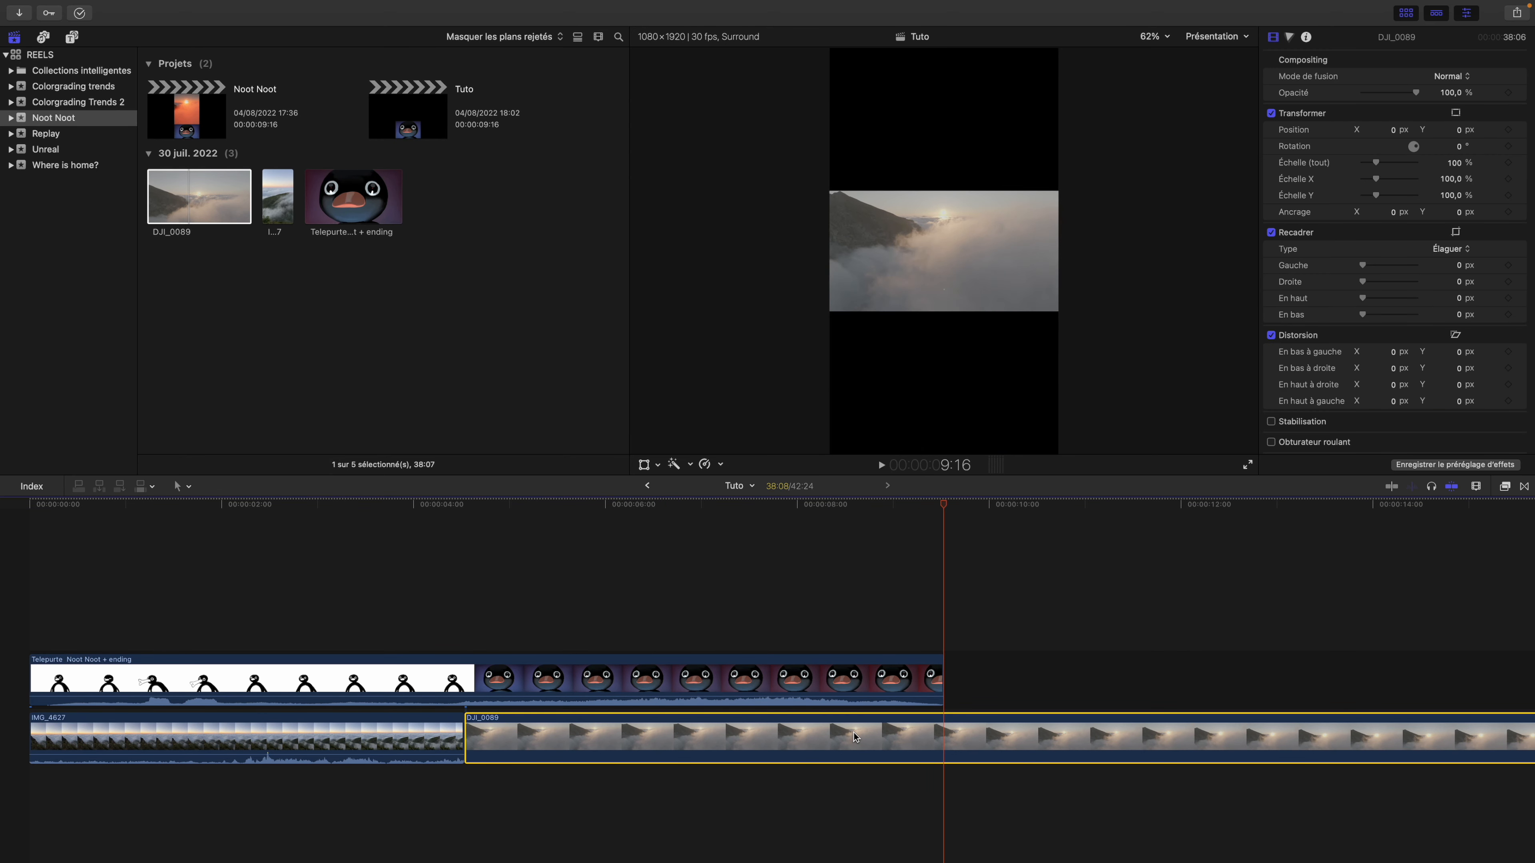
{"action": "key", "text": "super+b"}
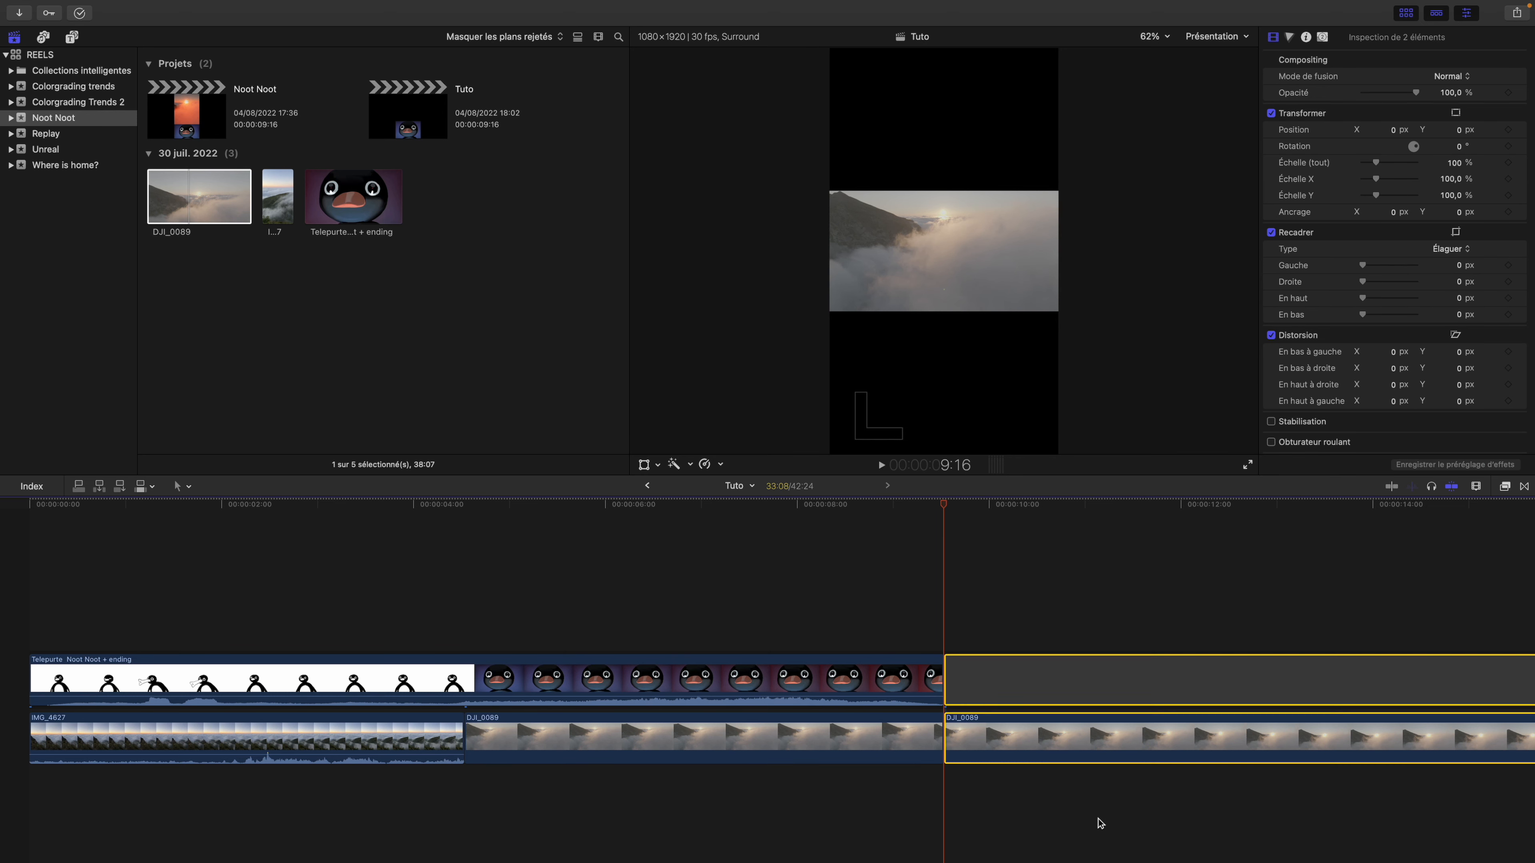
{"action": "key", "text": "Delete"}
Crop the ungraded DJI_0089 clip so it fills the vertical frame above the penguin
{"action": "left_click", "coordinate": [691, 647]}
{"action": "left_click", "coordinate": [678, 737]}
{"action": "left_click", "coordinate": [659, 465]}
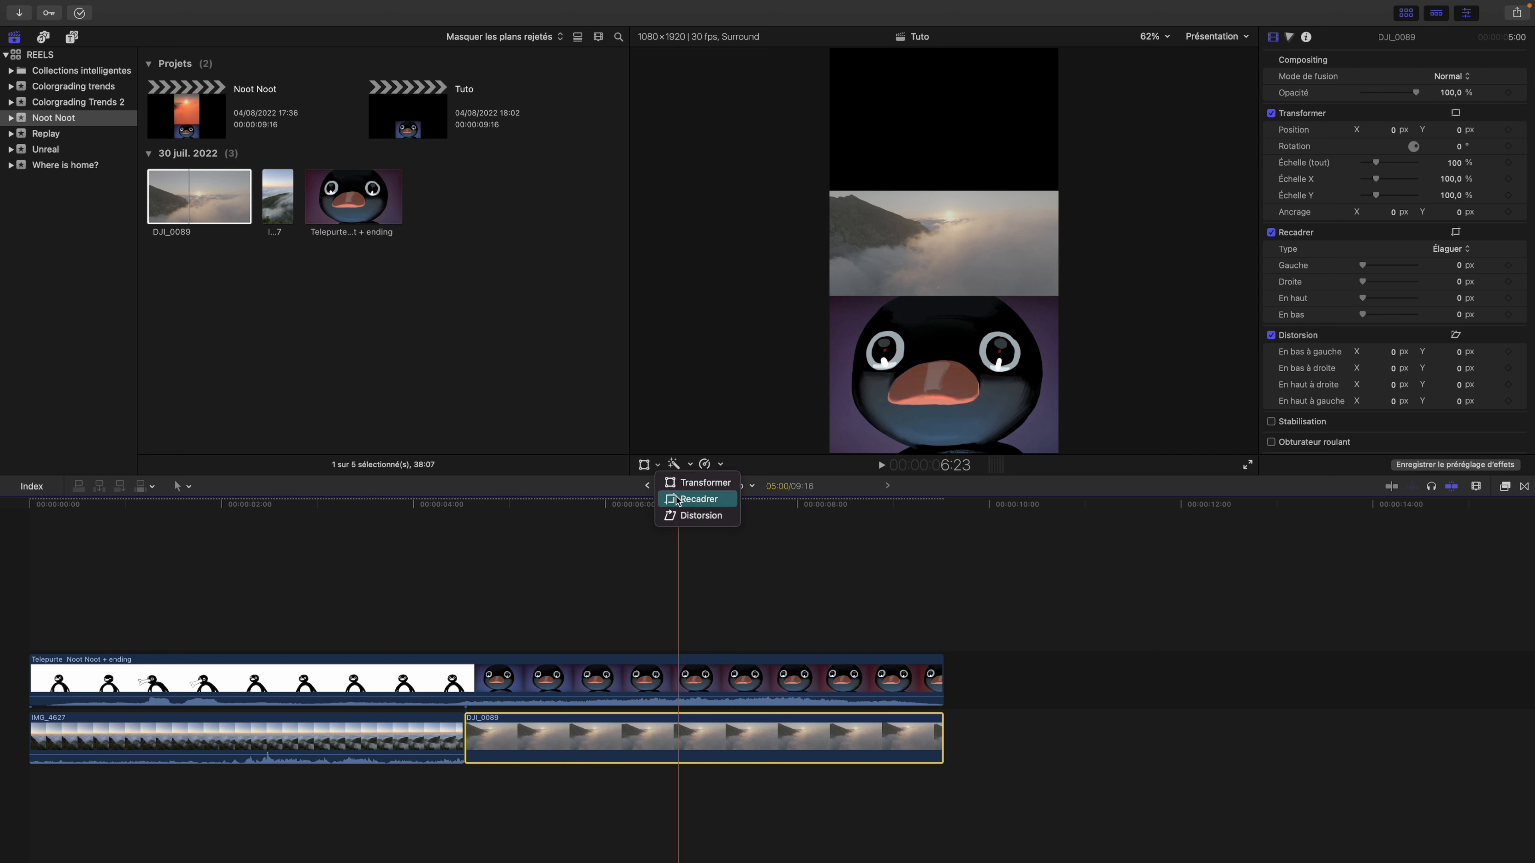
{"action": "left_click", "coordinate": [695, 501]}
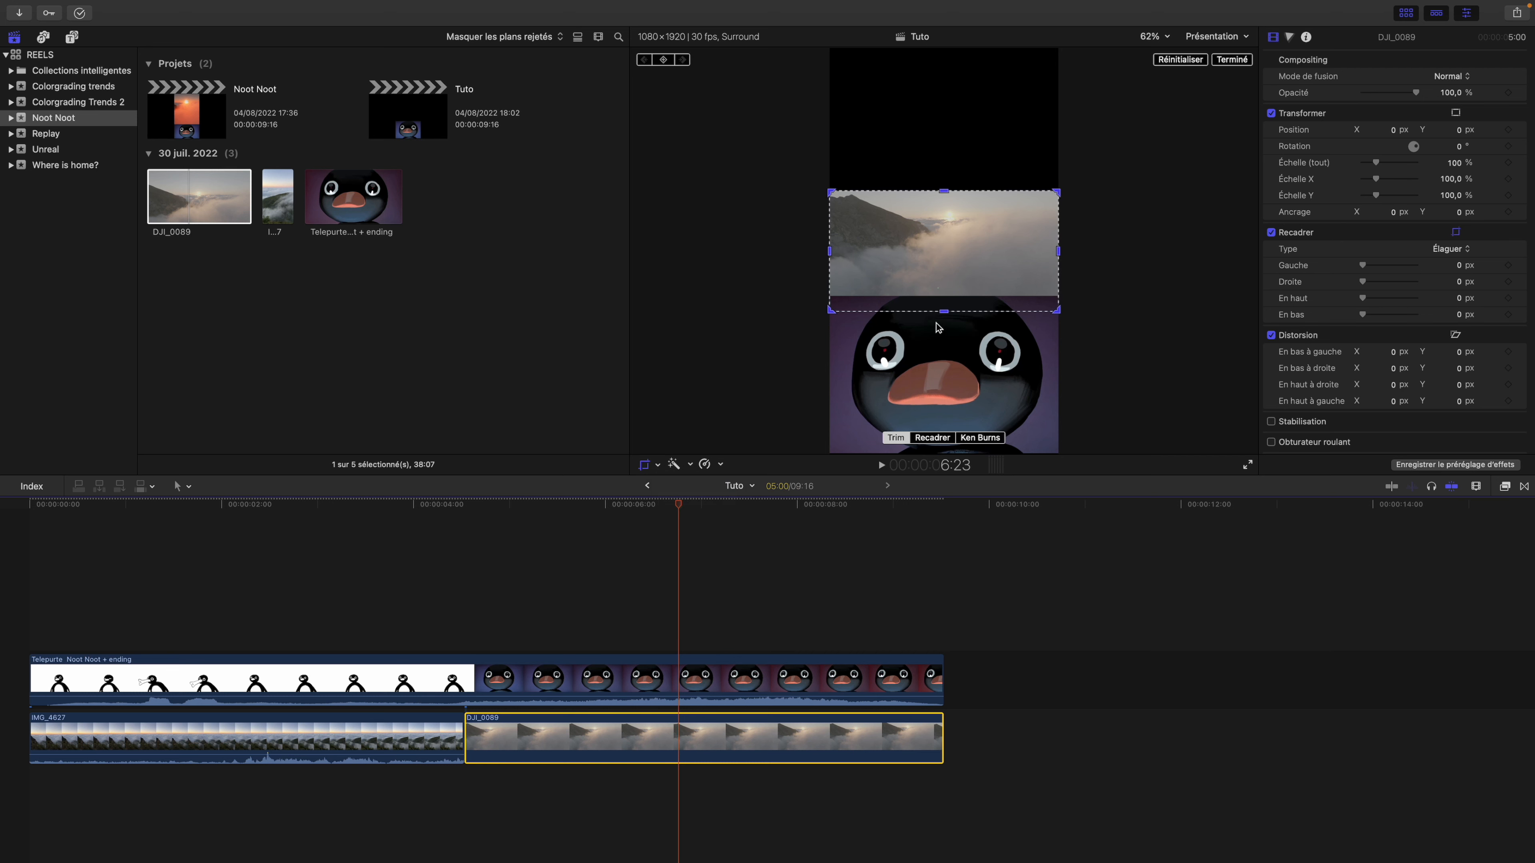
{"action": "left_click", "coordinate": [933, 438]}
{"action": "left_click", "coordinate": [1232, 60]}
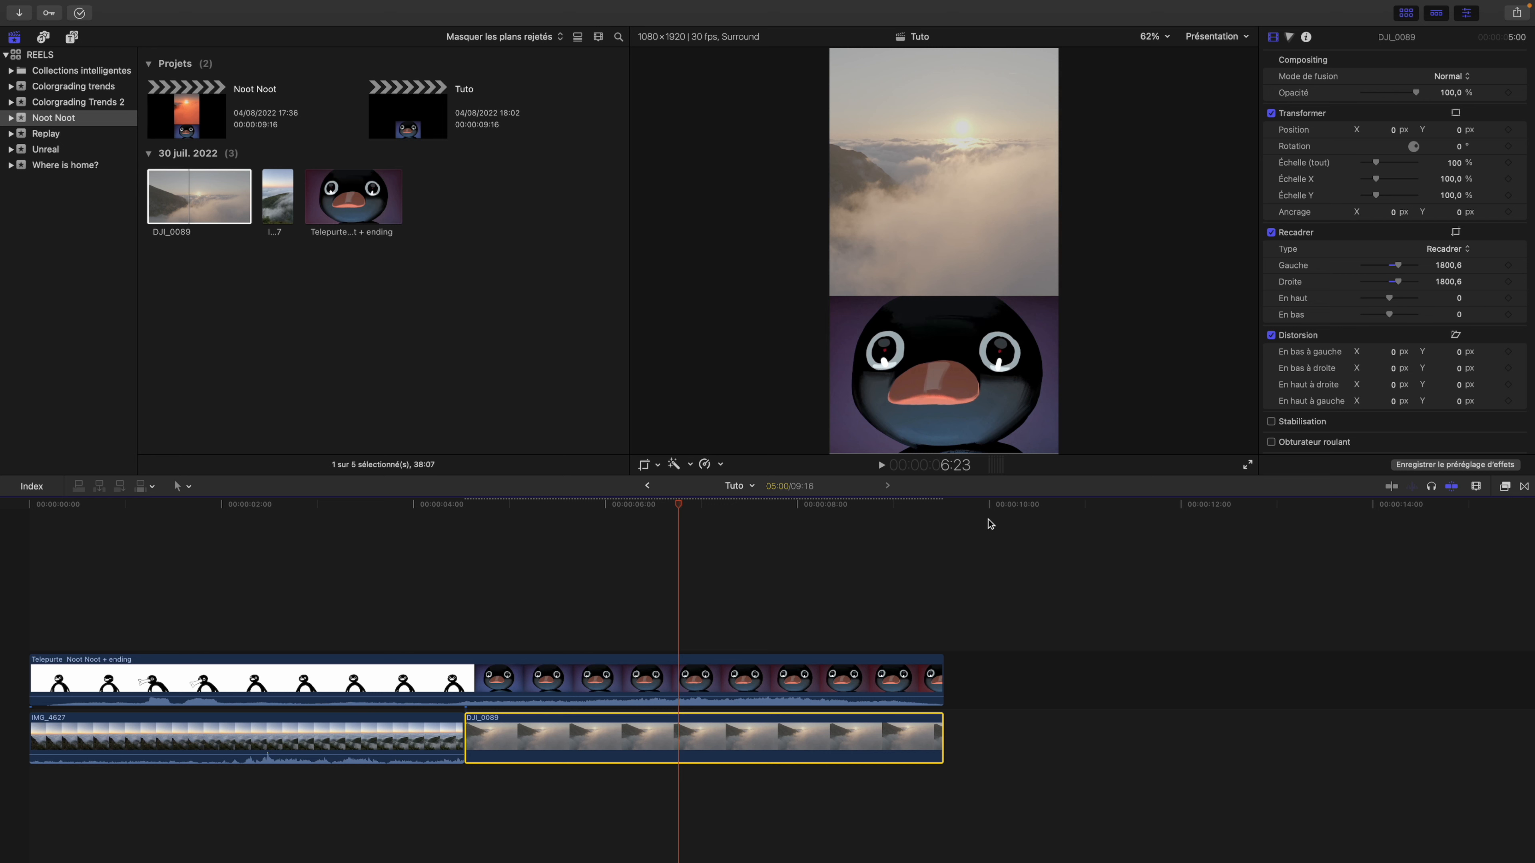
Step back through the edit history to restore the graded DJI_0089 clip after IMG_4627
{"action": "key", "text": "super+z"}
{"action": "key", "text": "super+z"}
{"action": "key", "text": "super+z"}
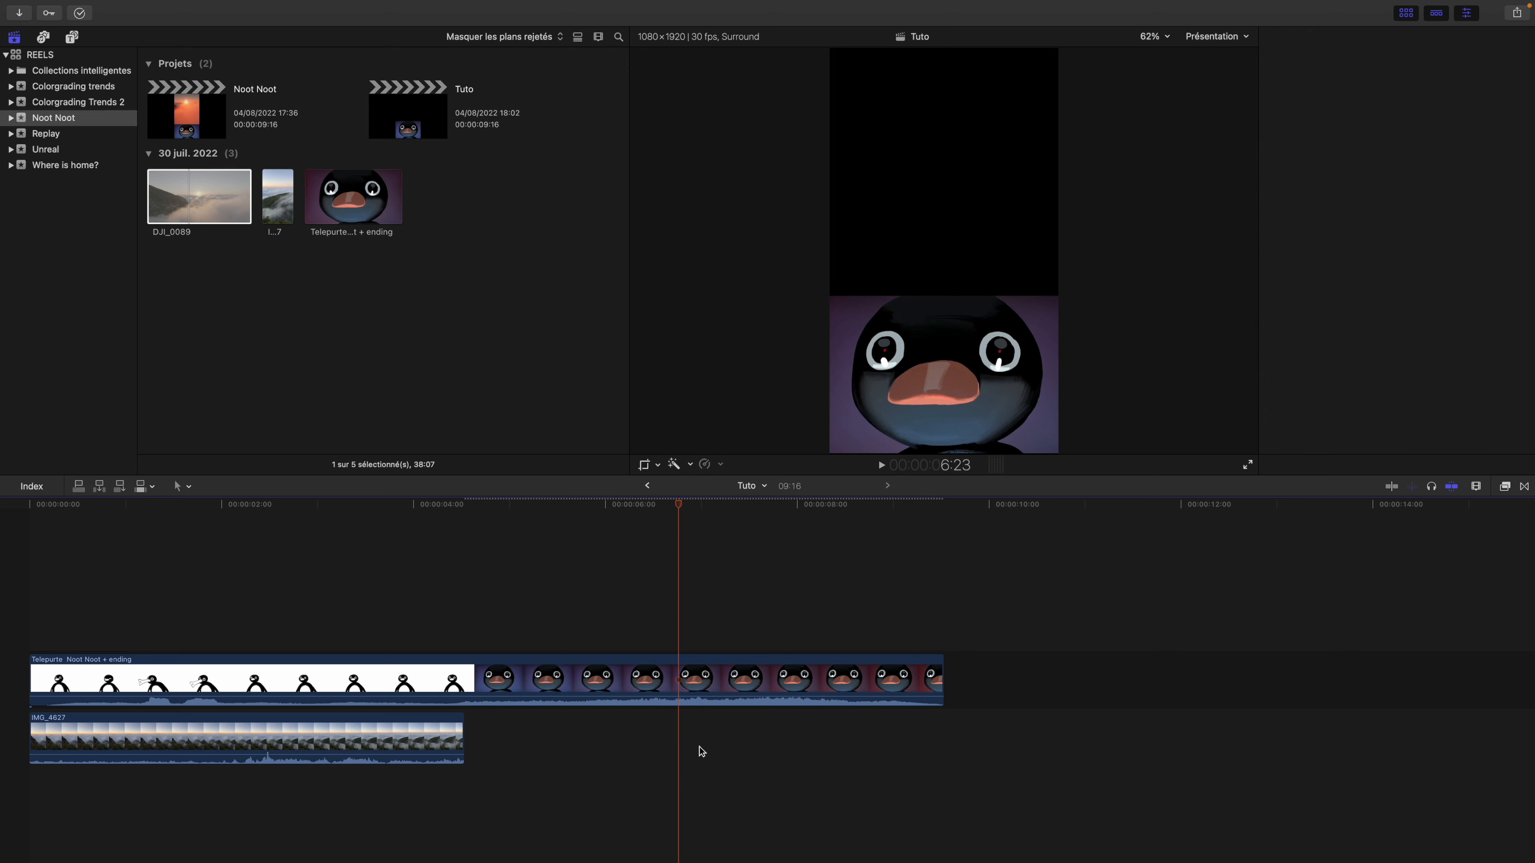
{"action": "key", "text": "super+shift+z"}
{"action": "key", "text": "super+shift+z"}
{"action": "key", "text": "super+shift+z"}
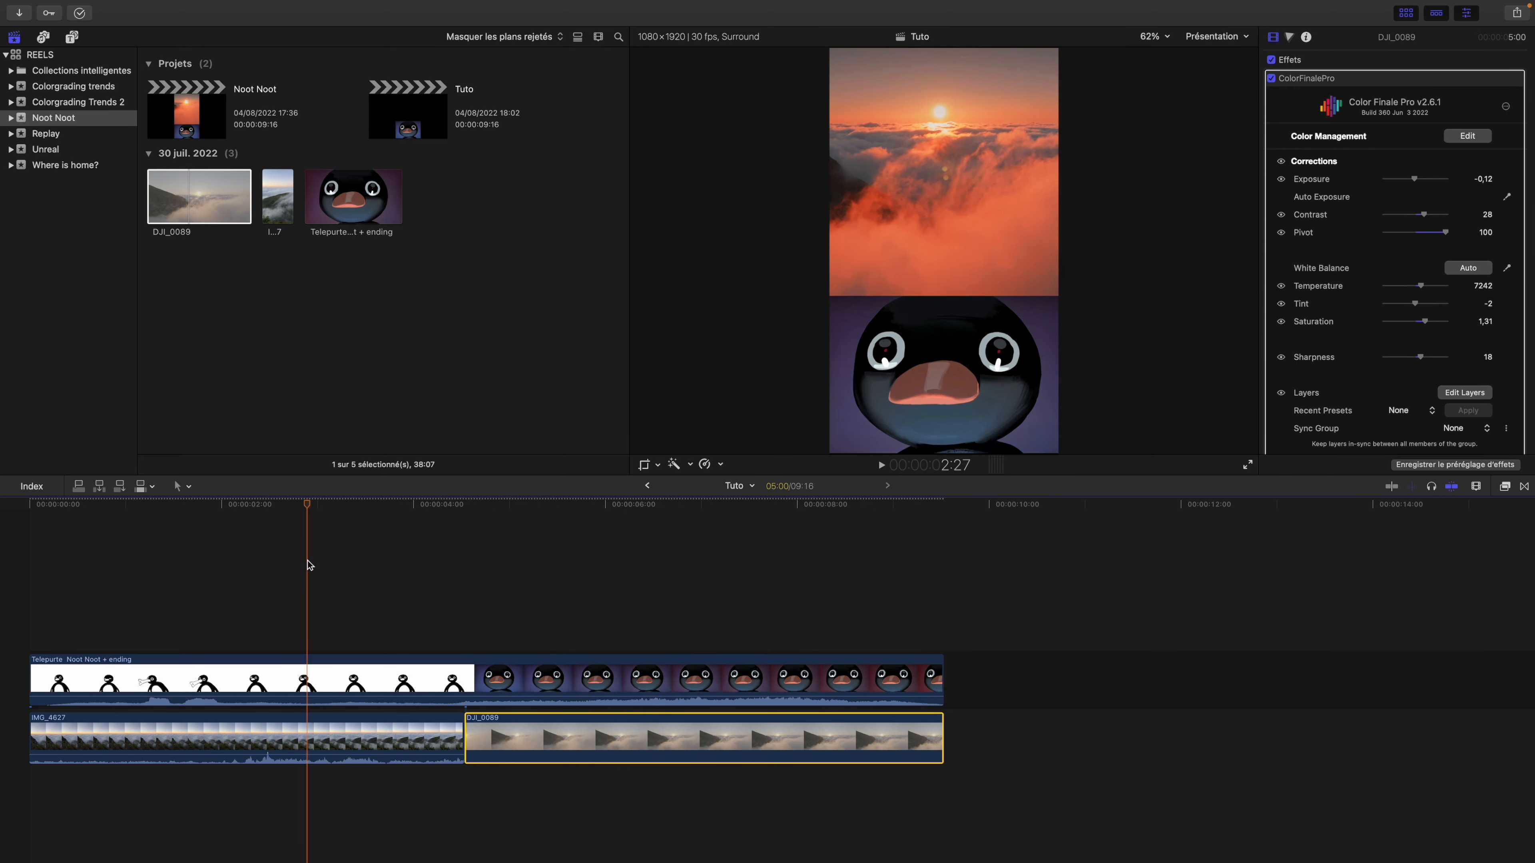
Review the penguin clip together with the switch from IMG_4627 to the graded DJI_0089 clip
{"action": "left_click_drag", "start_coordinate": [937, 513], "coordinate": [875, 540]}
{"action": "left_click", "coordinate": [475, 567]}
{"action": "left_click", "coordinate": [774, 671]}
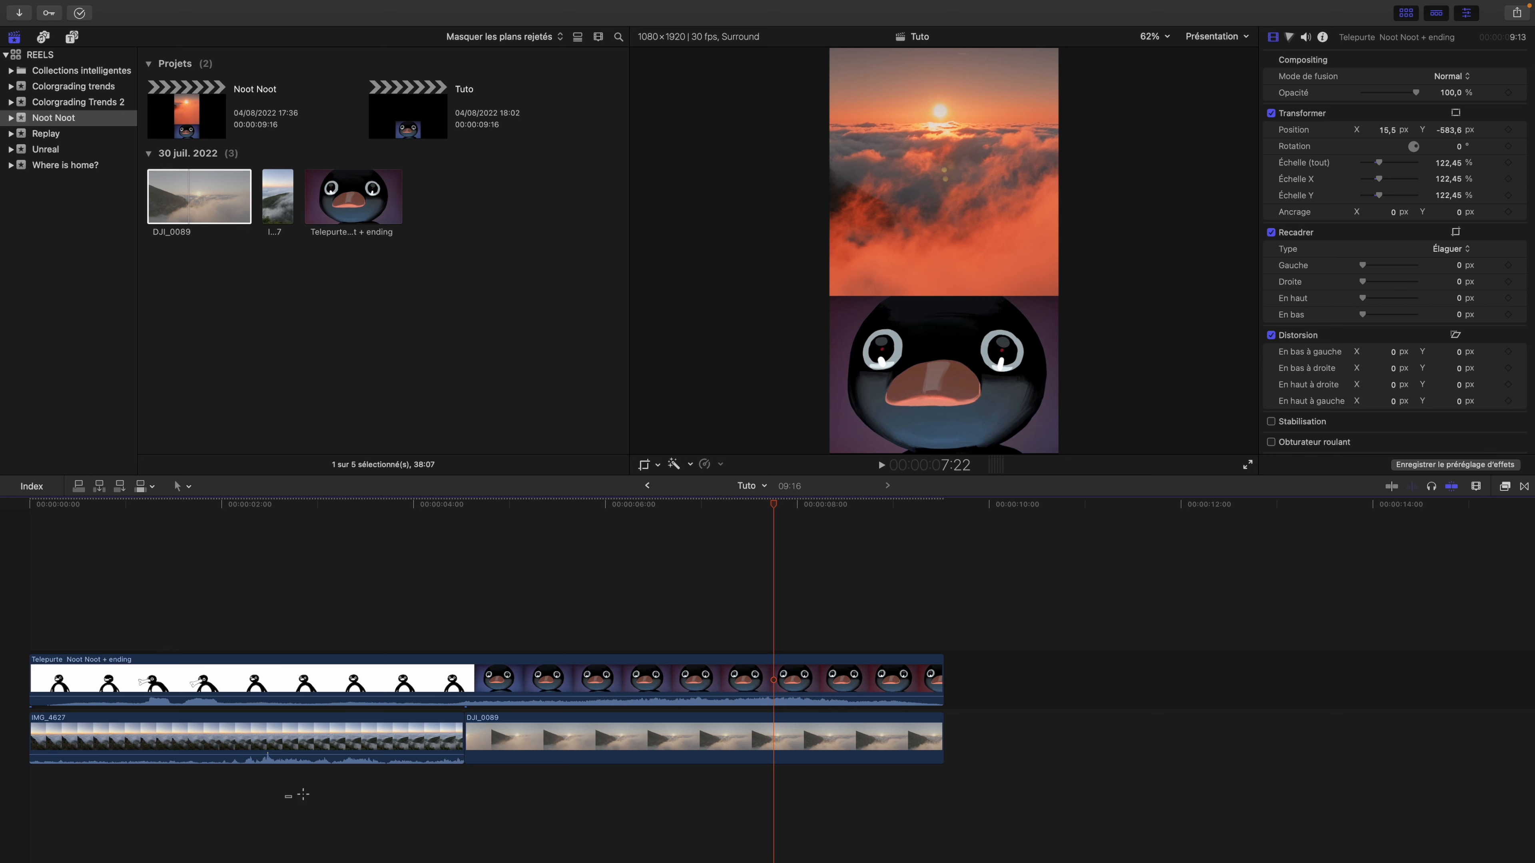
Try stacking the IMG_4627 and DJI_0089 clips above the penguin clip, and restore their place beneath it
{"action": "left_click_drag", "start_coordinate": [303, 794], "coordinate": [571, 733]}
{"action": "left_click_drag", "start_coordinate": [723, 503], "coordinate": [357, 504]}
{"action": "left_click_drag", "start_coordinate": [287, 754], "coordinate": [547, 515]}
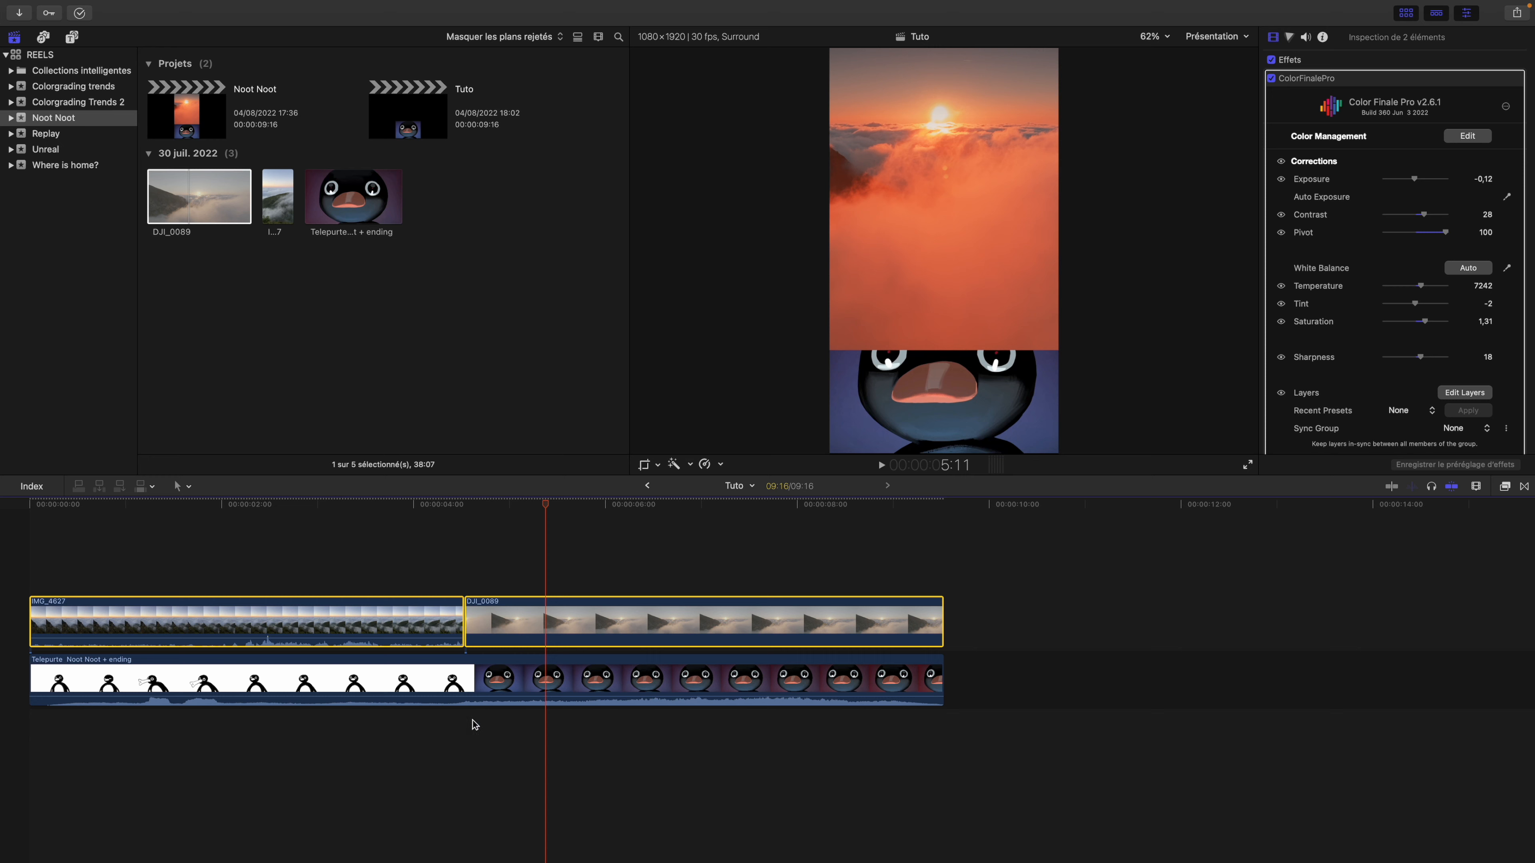
{"action": "left_click", "coordinate": [391, 769]}
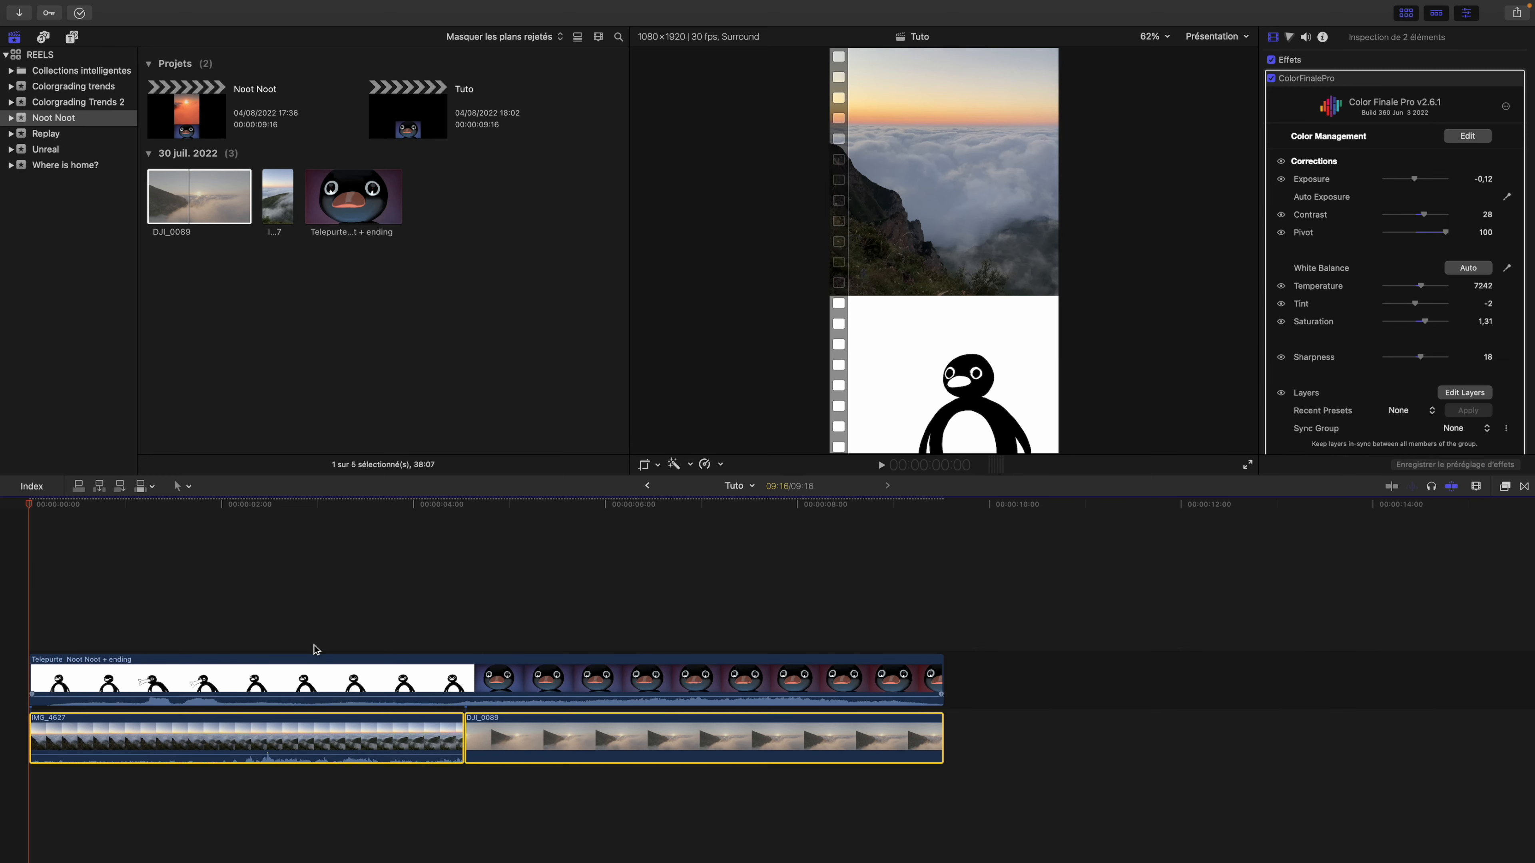
Select the penguin clip and look over the export destinations available for the Tuto project
{"action": "left_click", "coordinate": [477, 633]}
{"action": "left_click", "coordinate": [464, 685]}
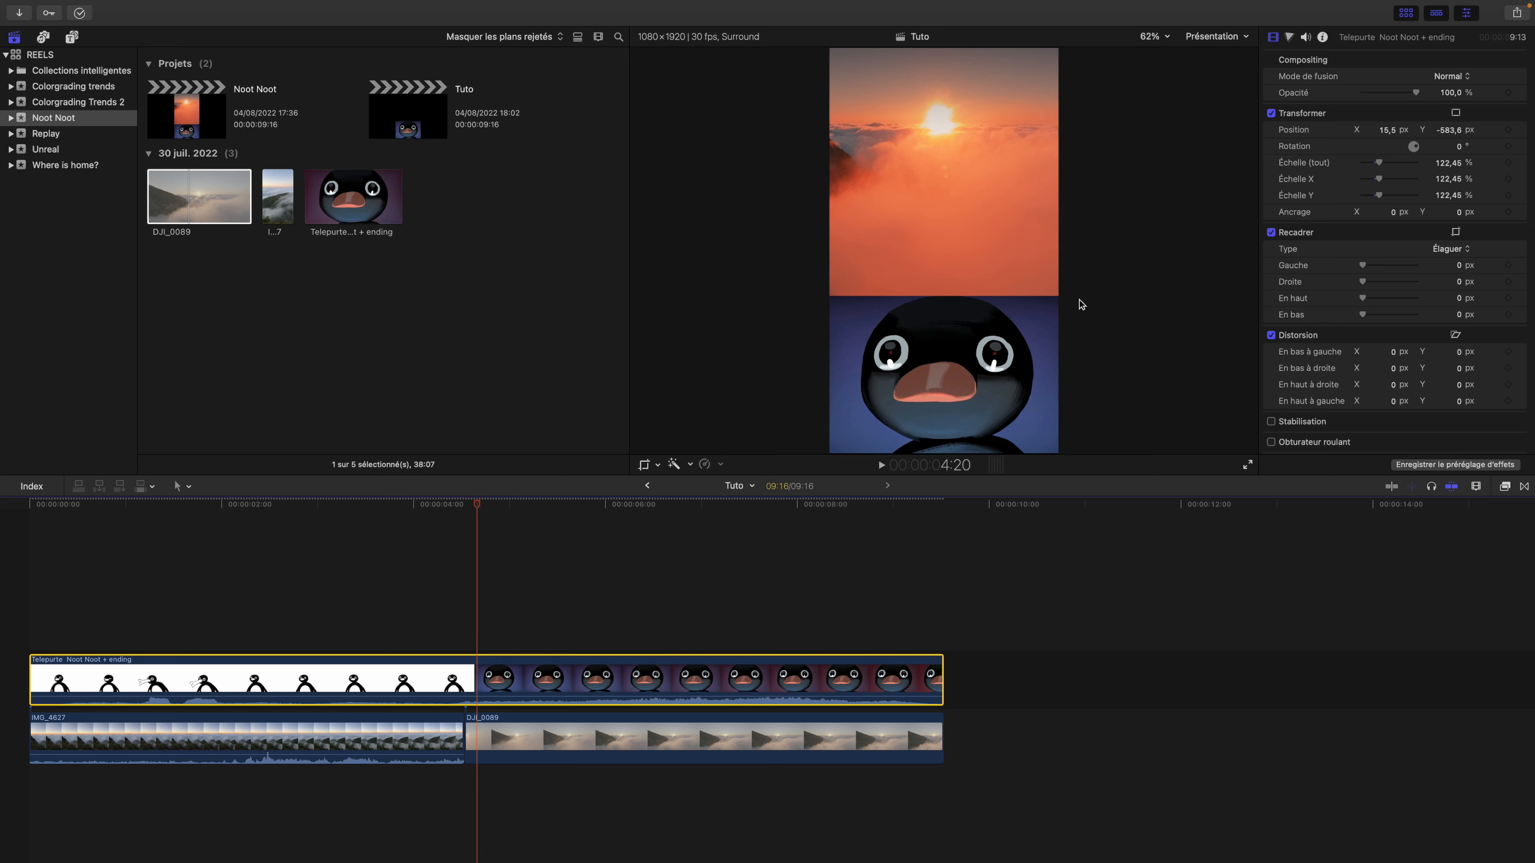
{"action": "left_click", "coordinate": [1516, 20]}
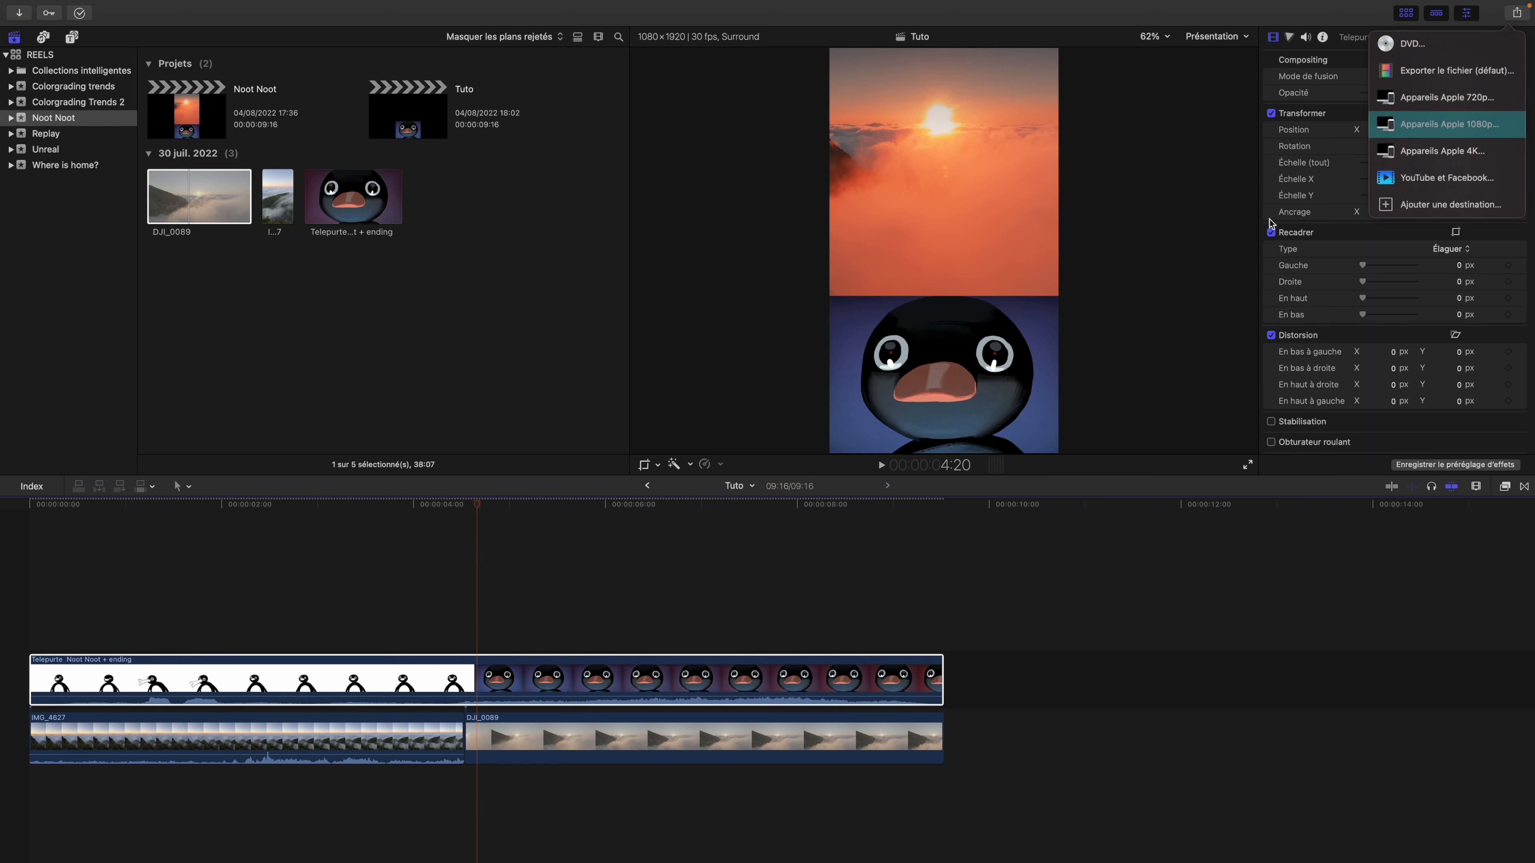
{"action": "left_click", "coordinate": [719, 557]}
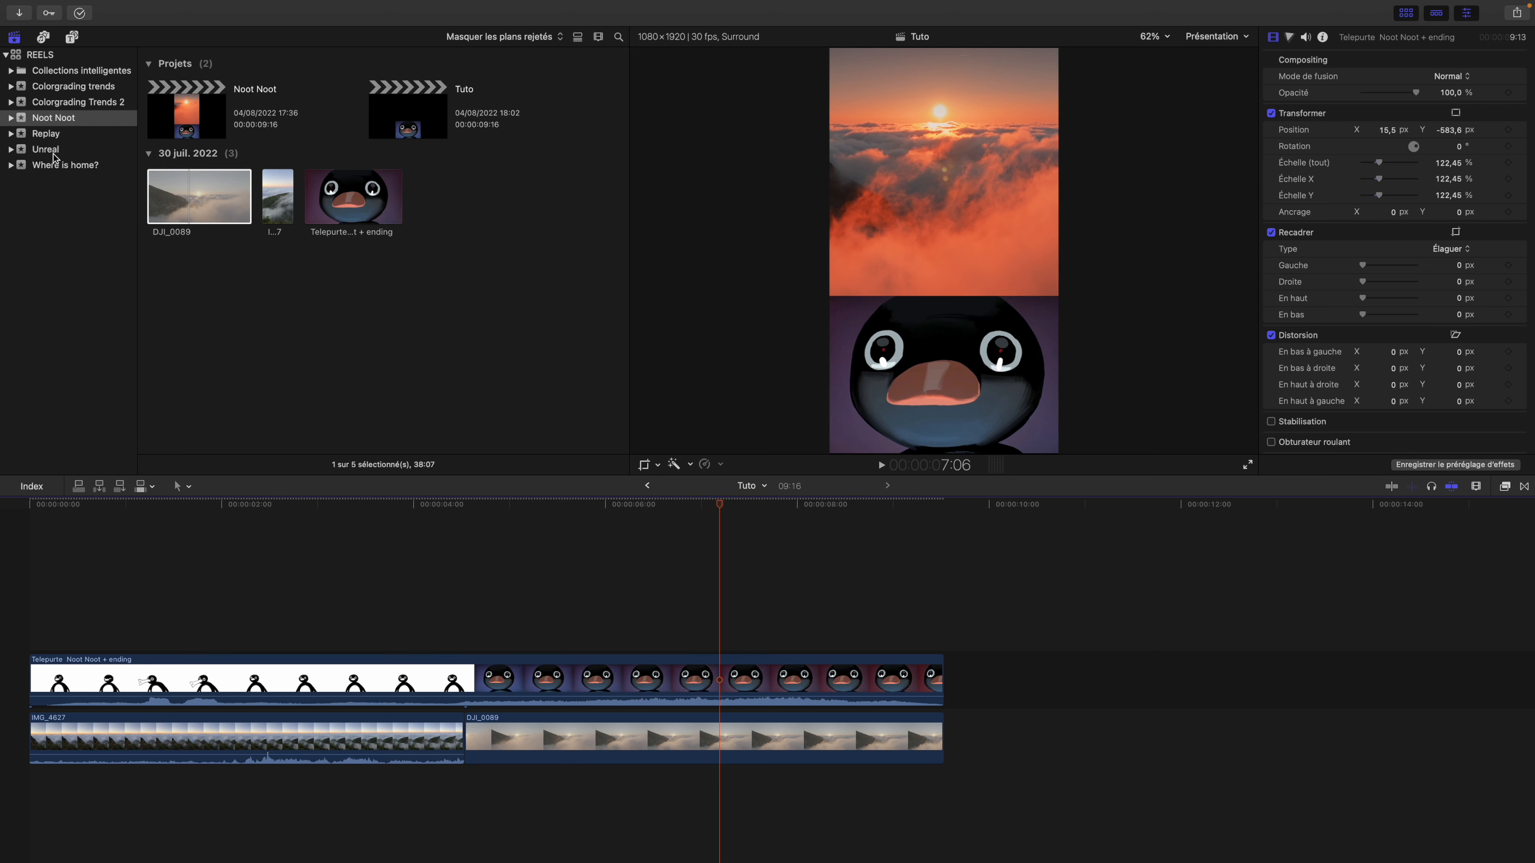
Open the Unreal project from the Unreal event and scrub through the start of its opening fireworks clip
{"action": "left_click", "coordinate": [68, 150]}
{"action": "double_click", "coordinate": [195, 105]}
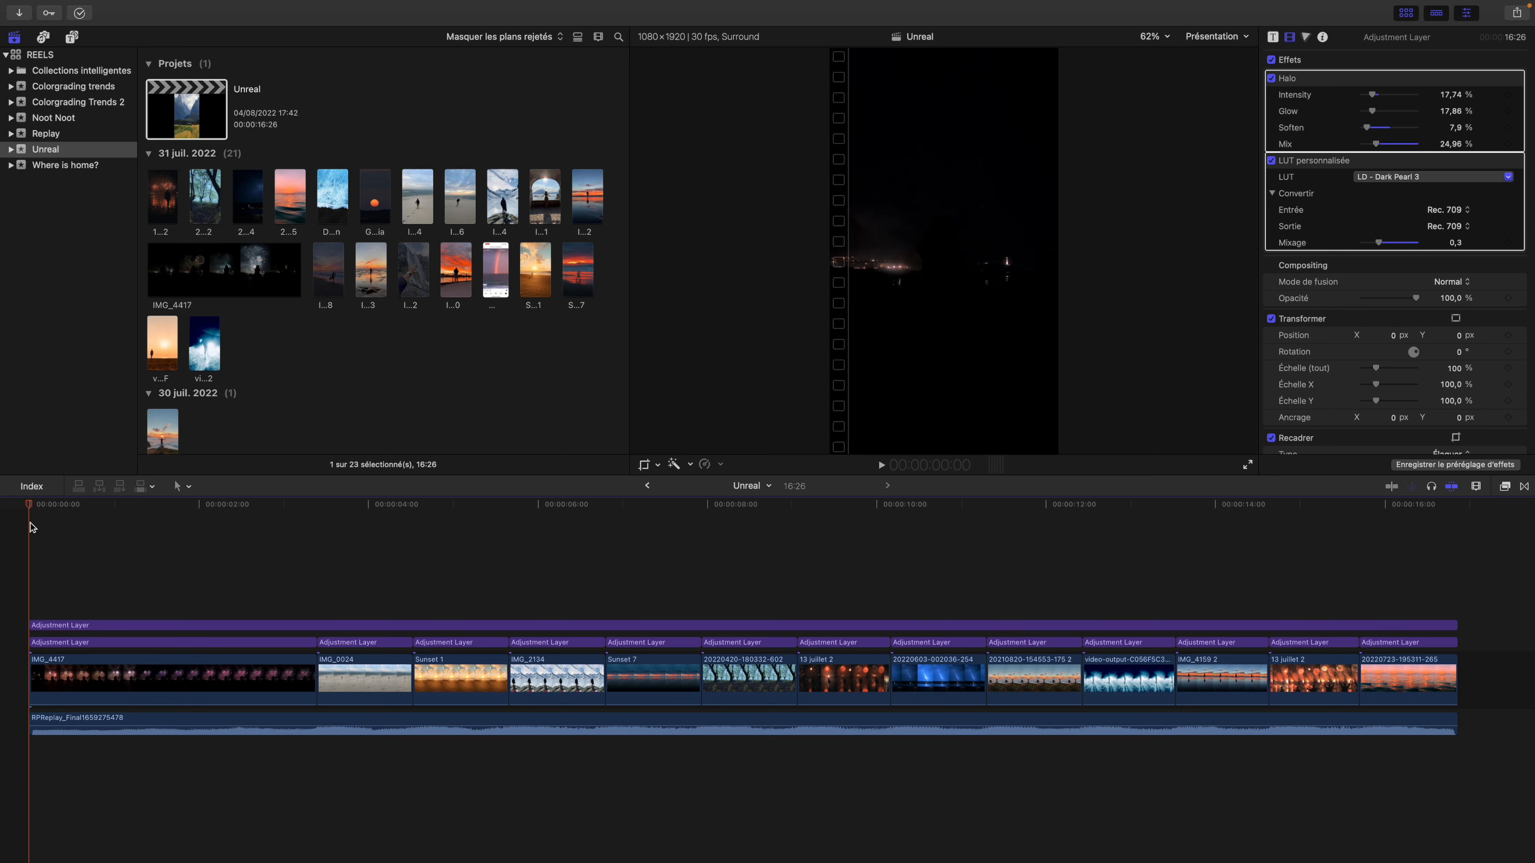
{"action": "left_click_drag", "start_coordinate": [147, 505], "coordinate": [69, 511]}
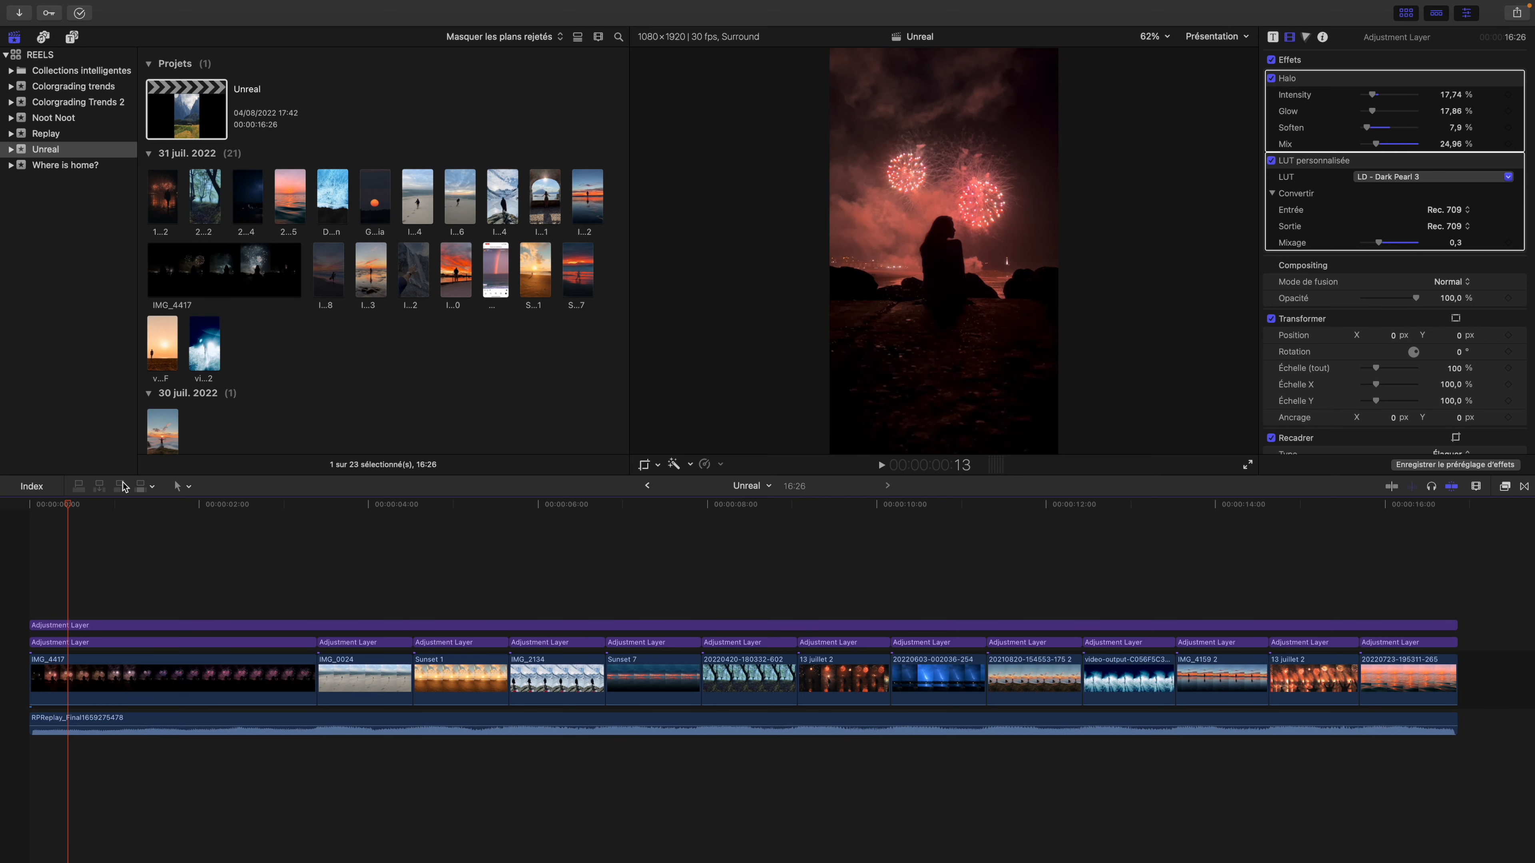
{"action": "left_click", "coordinate": [58, 518]}
{"action": "left_click_drag", "start_coordinate": [61, 509], "coordinate": [145, 503]}
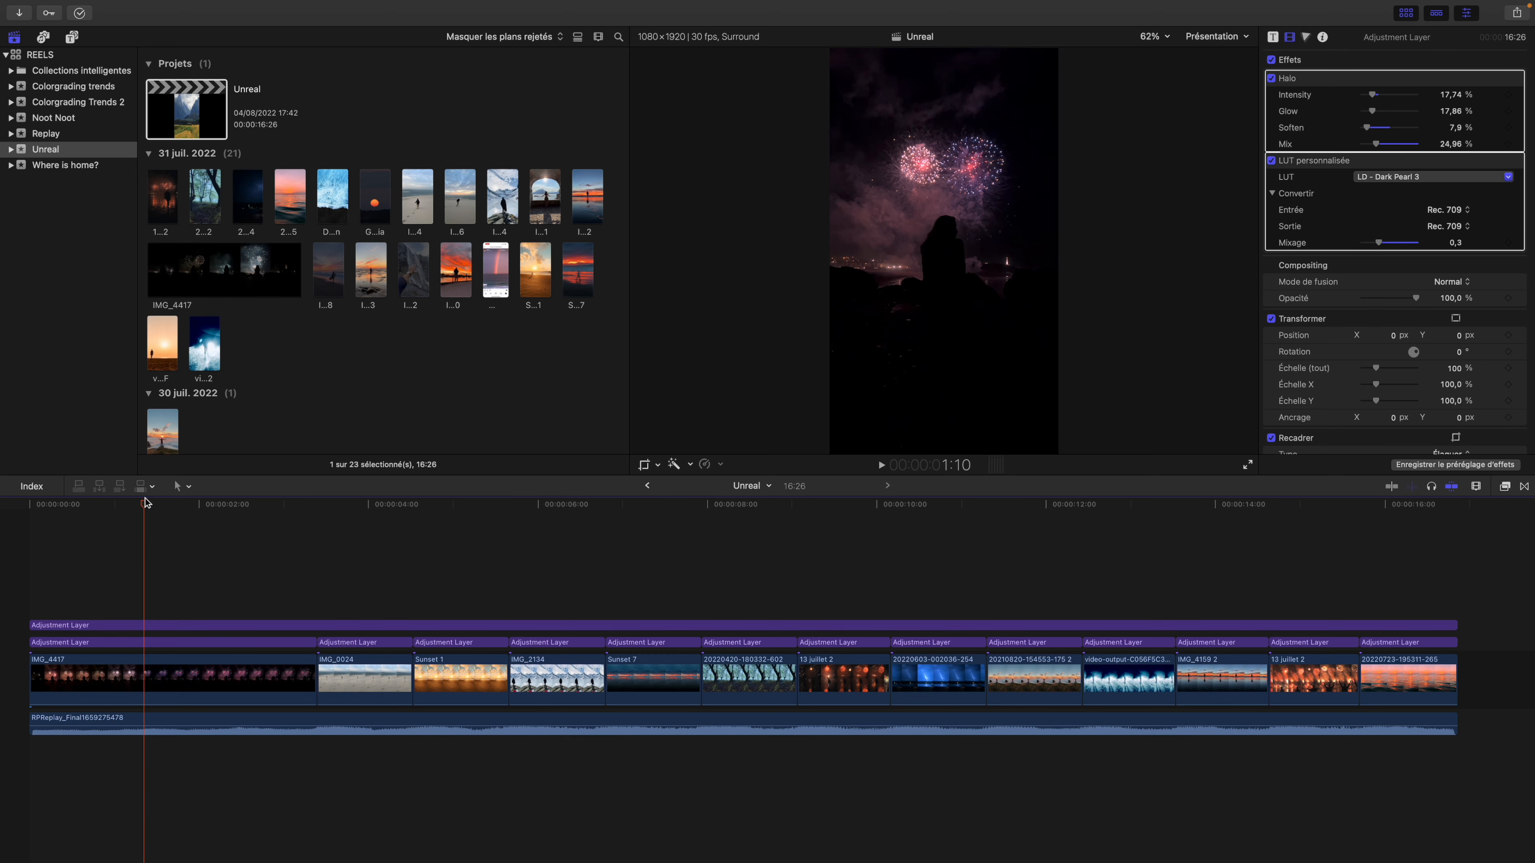
Examine the Unreal timeline's structure, highlighting the RPReplay audio track and the full row of video clips
{"action": "scroll", "coordinate": [145, 526], "scroll_direction": "right", "scroll_amount": 1}
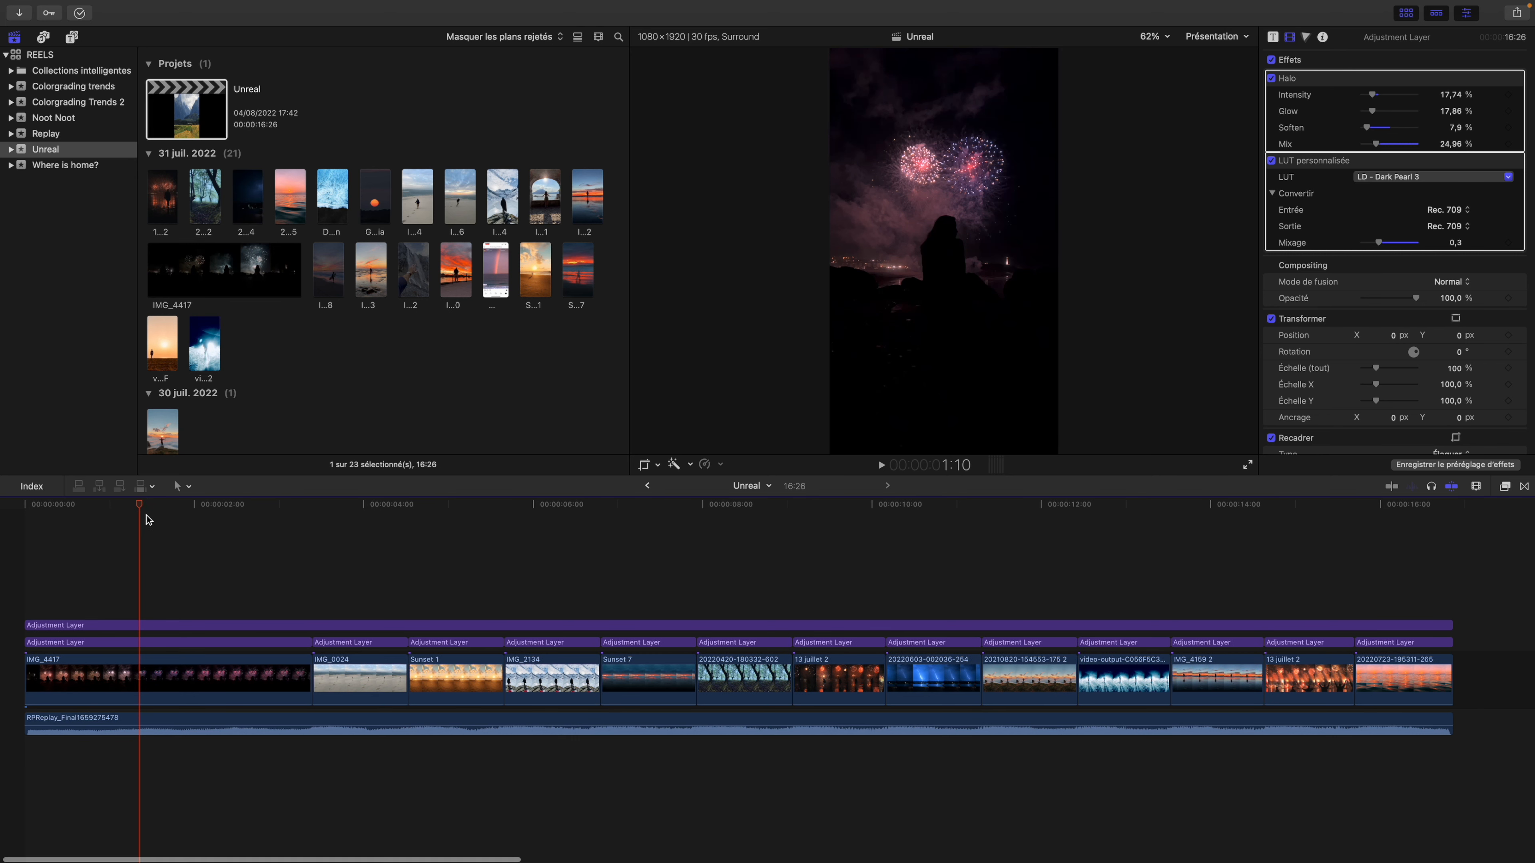
{"action": "scroll", "coordinate": [179, 526], "scroll_direction": "right", "scroll_amount": 5}
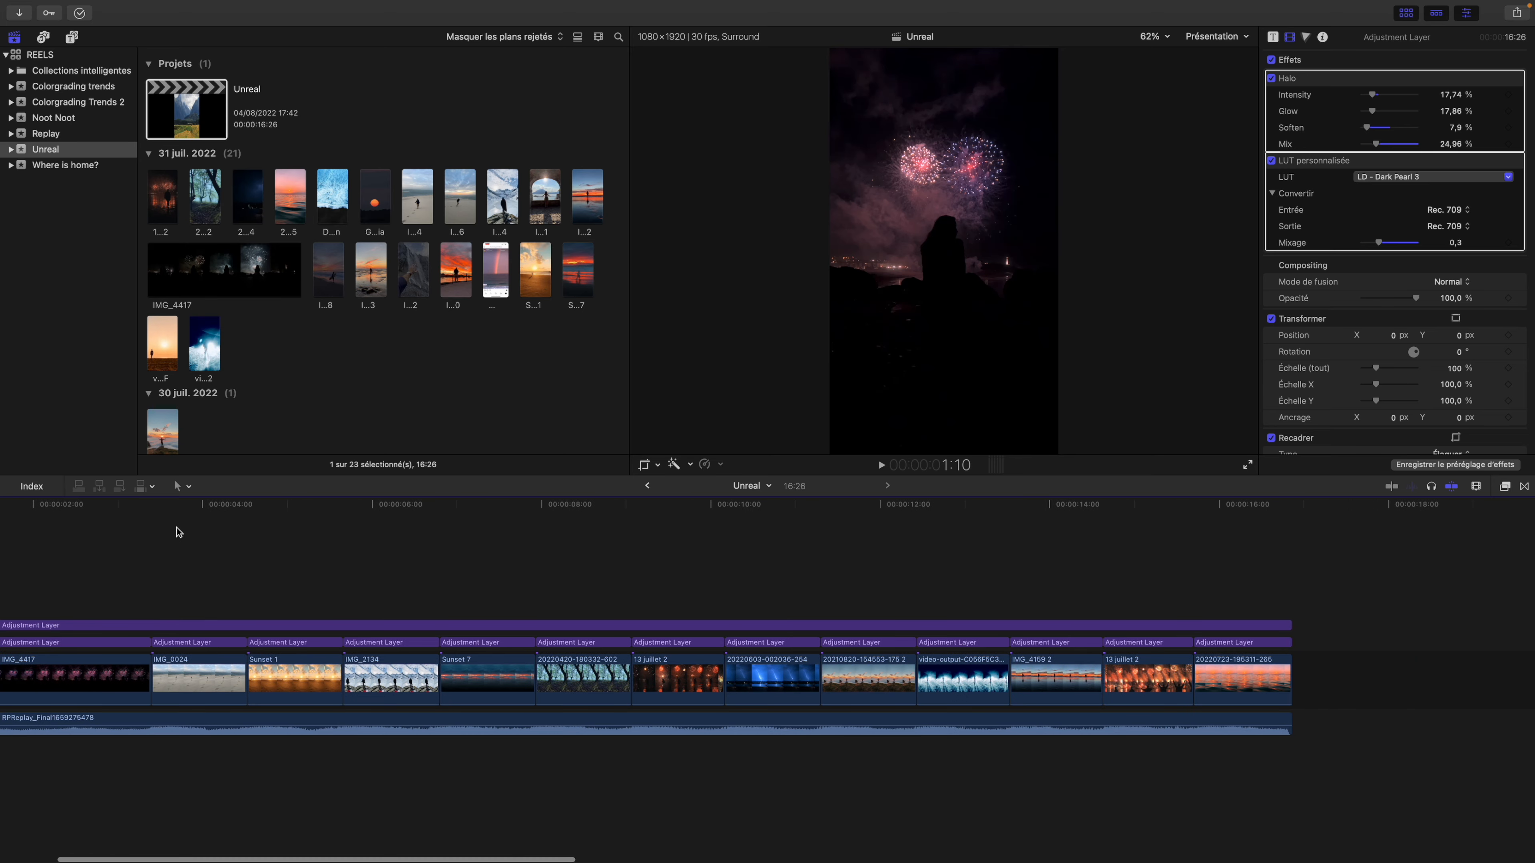
{"action": "scroll", "coordinate": [155, 551], "scroll_direction": "left", "scroll_amount": 1}
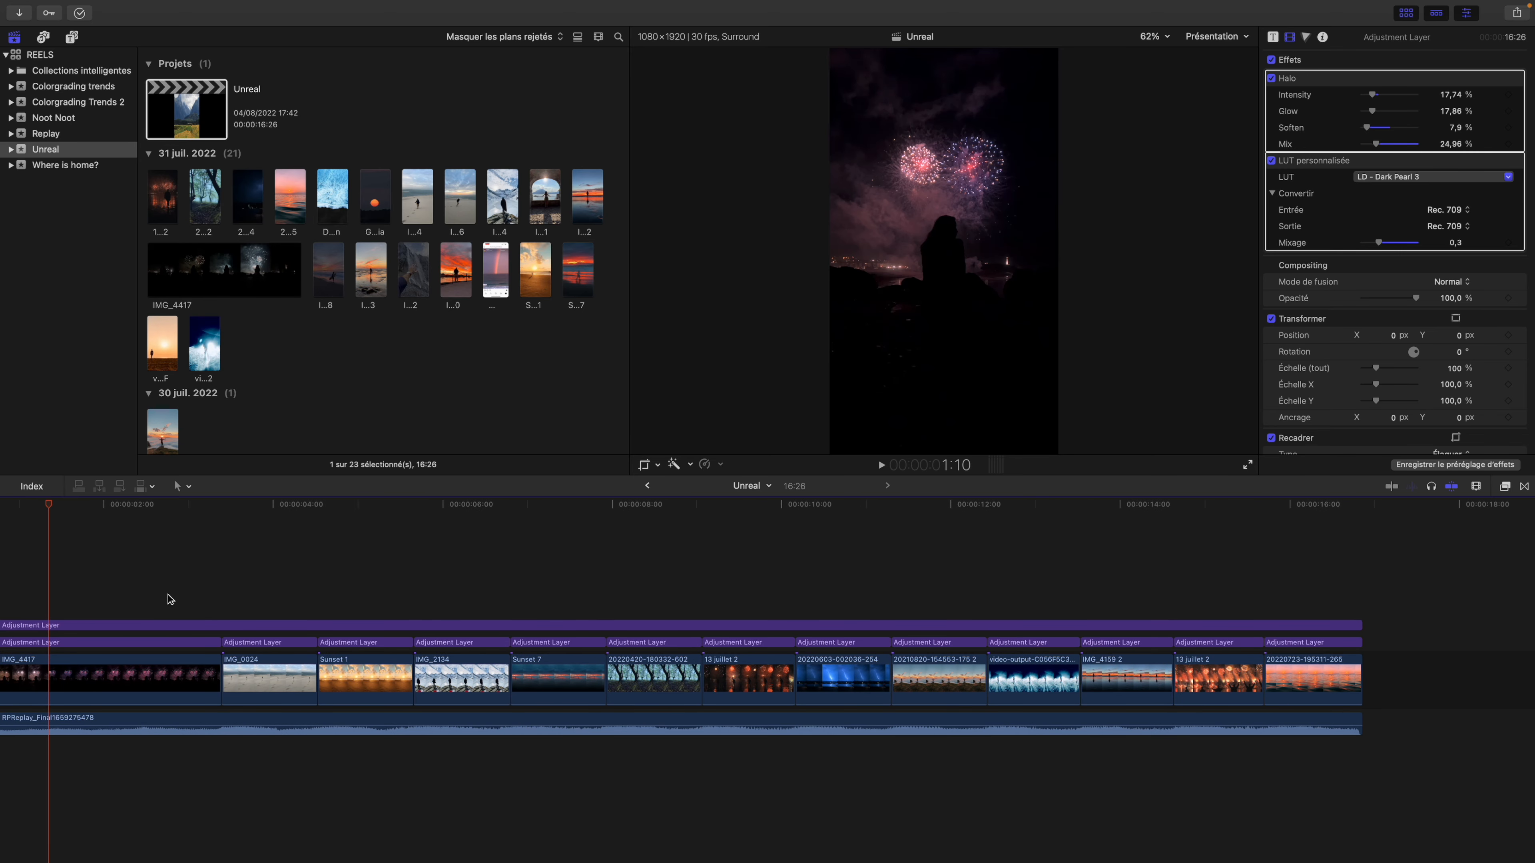
{"action": "scroll", "coordinate": [148, 602], "scroll_direction": "left", "scroll_amount": 3}
{"action": "left_click_drag", "start_coordinate": [106, 513], "coordinate": [128, 594]}
{"action": "scroll", "coordinate": [128, 594], "scroll_direction": "left", "scroll_amount": 2}
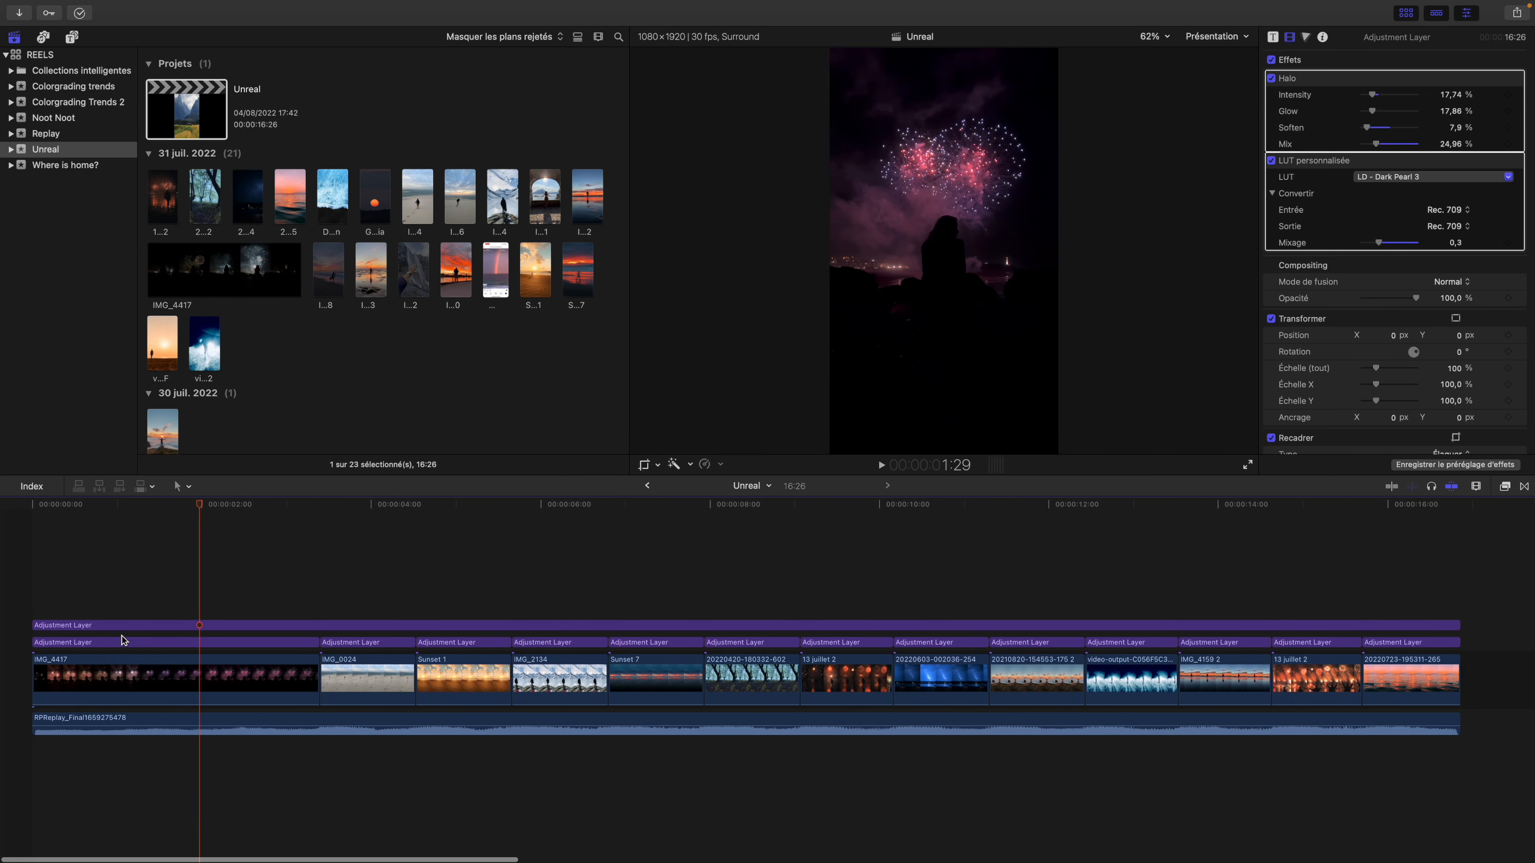
{"action": "left_click", "coordinate": [115, 724]}
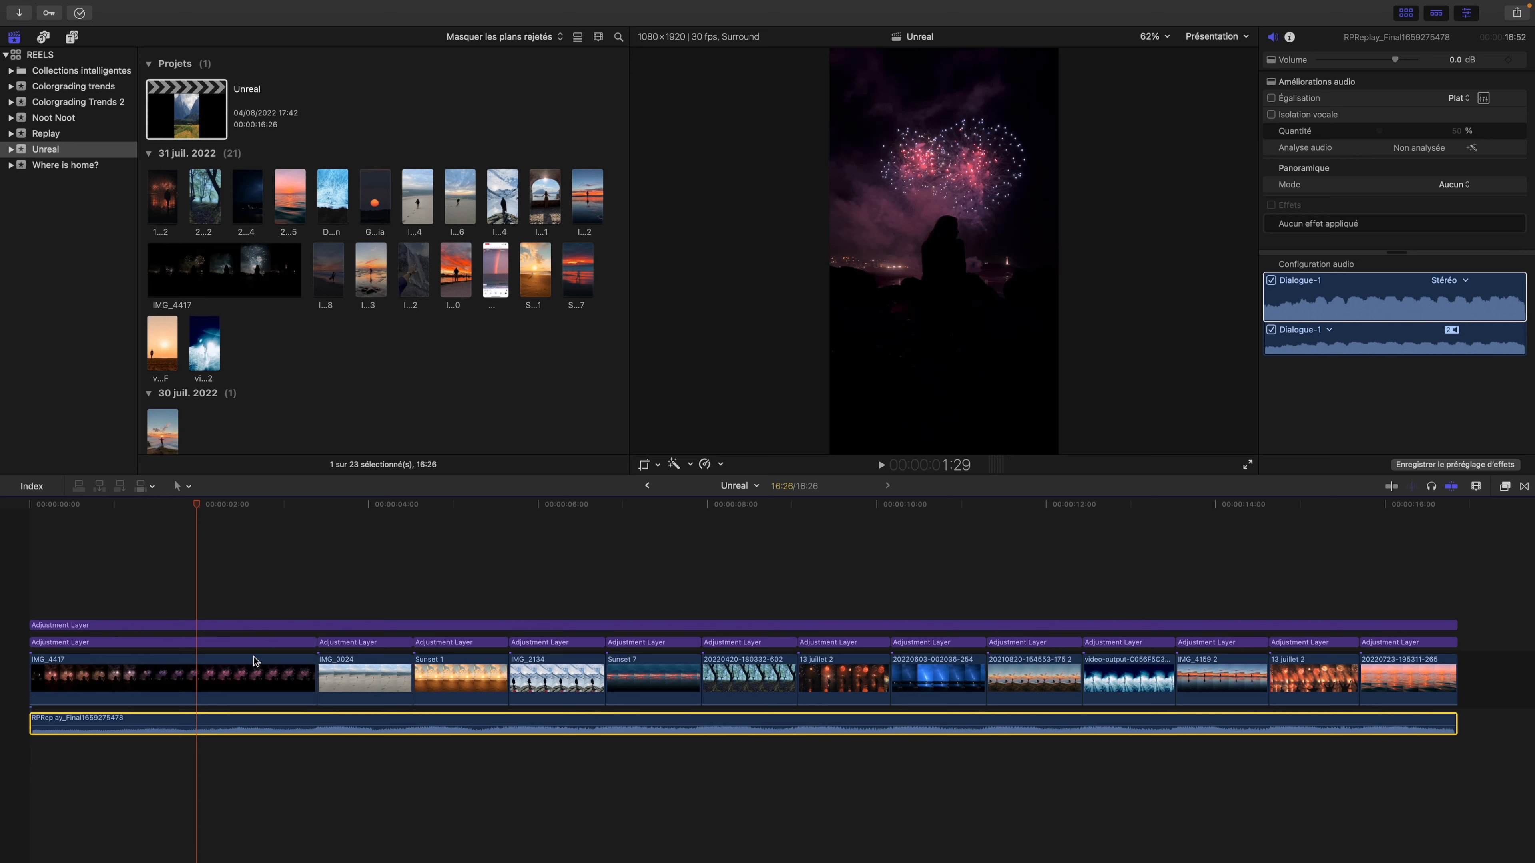
{"action": "left_click_drag", "start_coordinate": [1486, 672], "coordinate": [209, 673]}
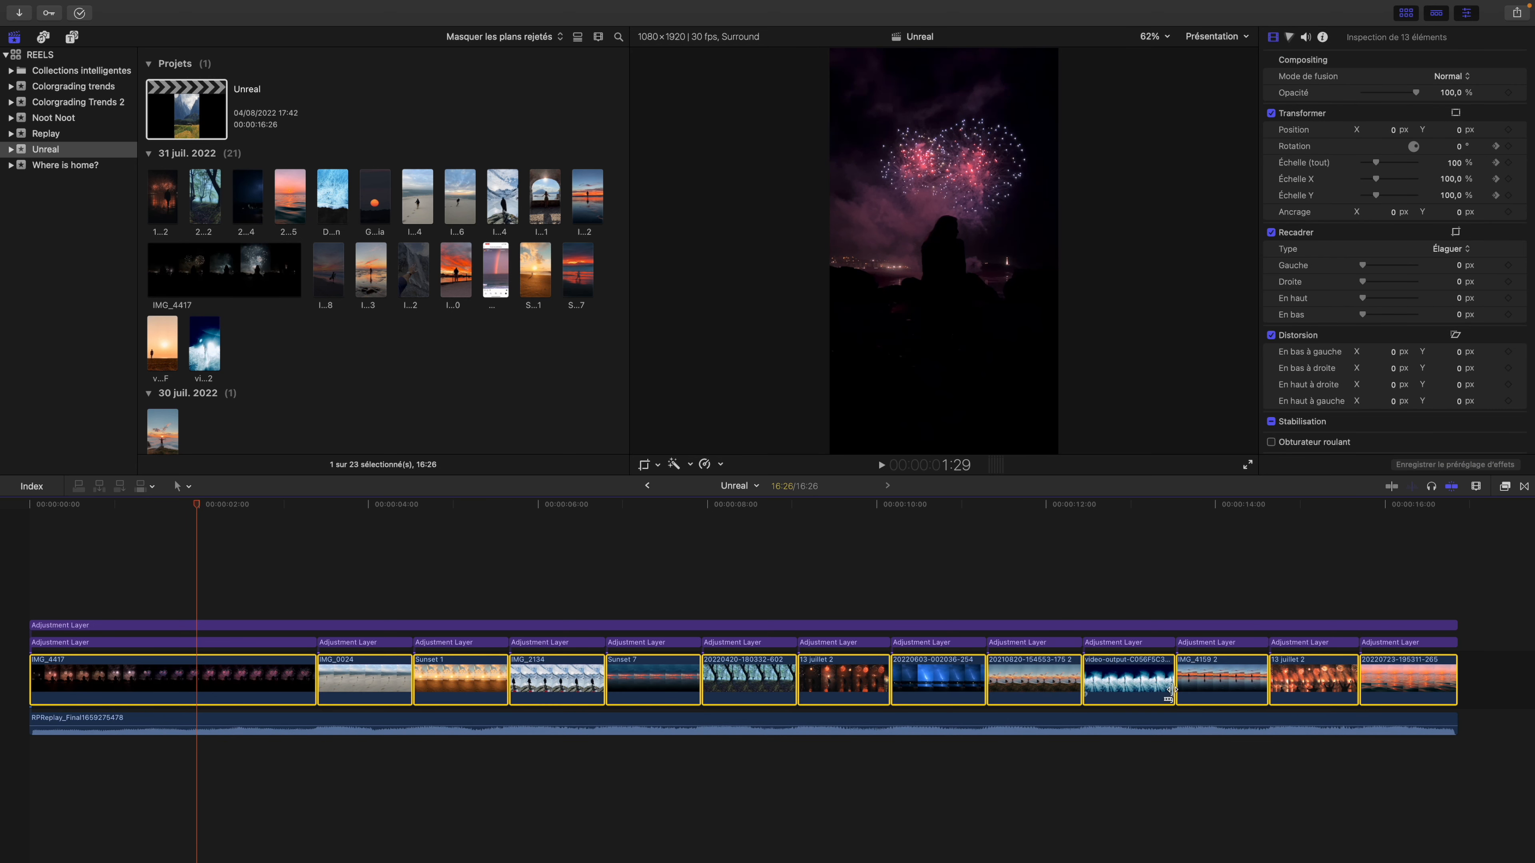
{"action": "left_click", "coordinate": [231, 801]}
Check the duration of every video clip in the Unreal timeline in order, from IMG_4417 through the final sea sunset clip
{"action": "left_click", "coordinate": [216, 700]}
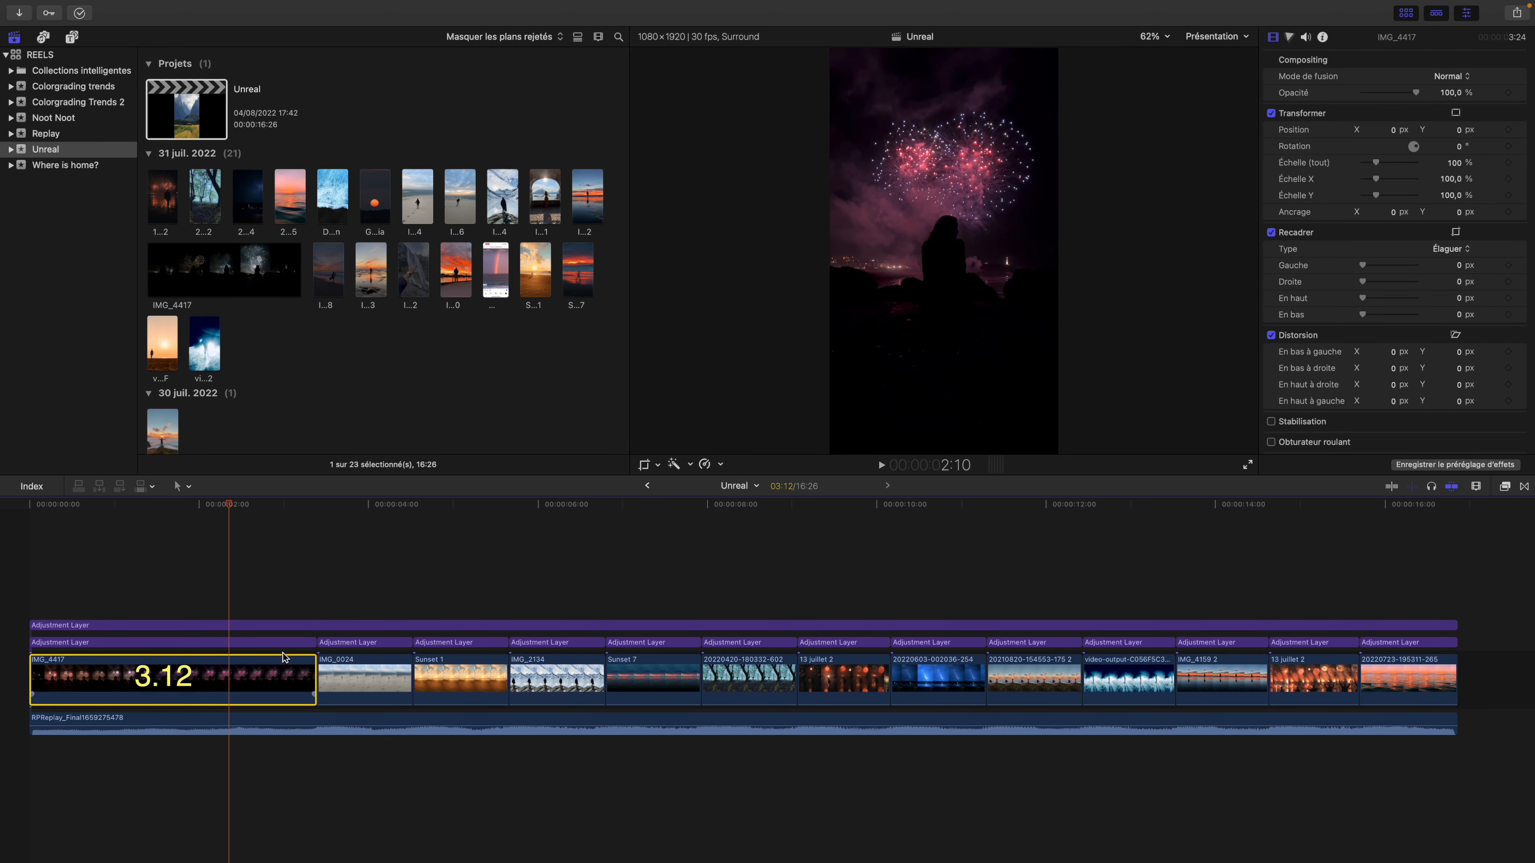
{"action": "left_click_drag", "start_coordinate": [228, 510], "coordinate": [361, 510]}
{"action": "left_click", "coordinate": [356, 689]}
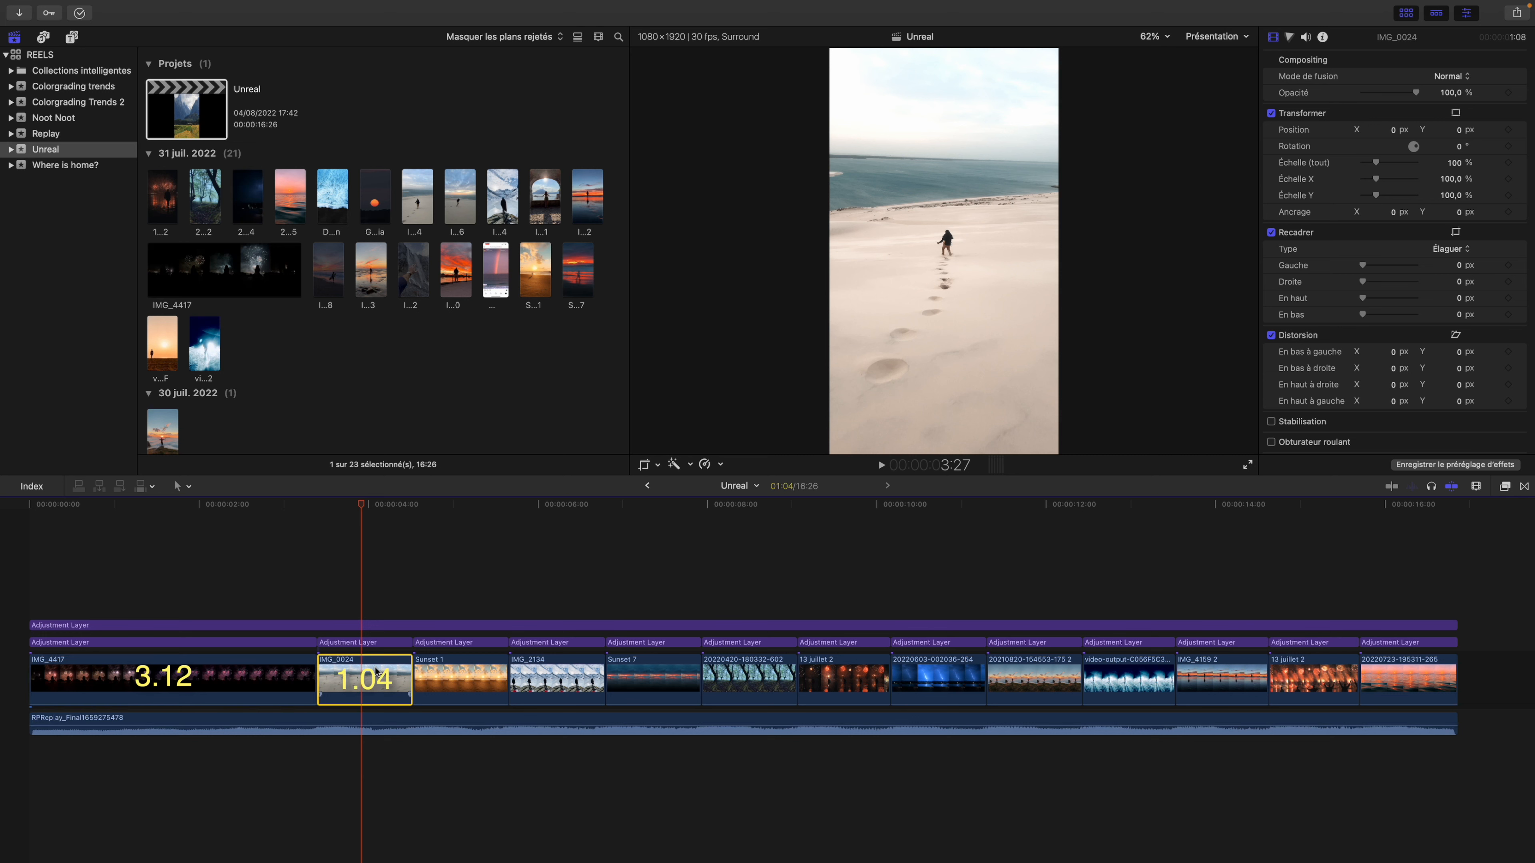
{"action": "left_click", "coordinate": [458, 680]}
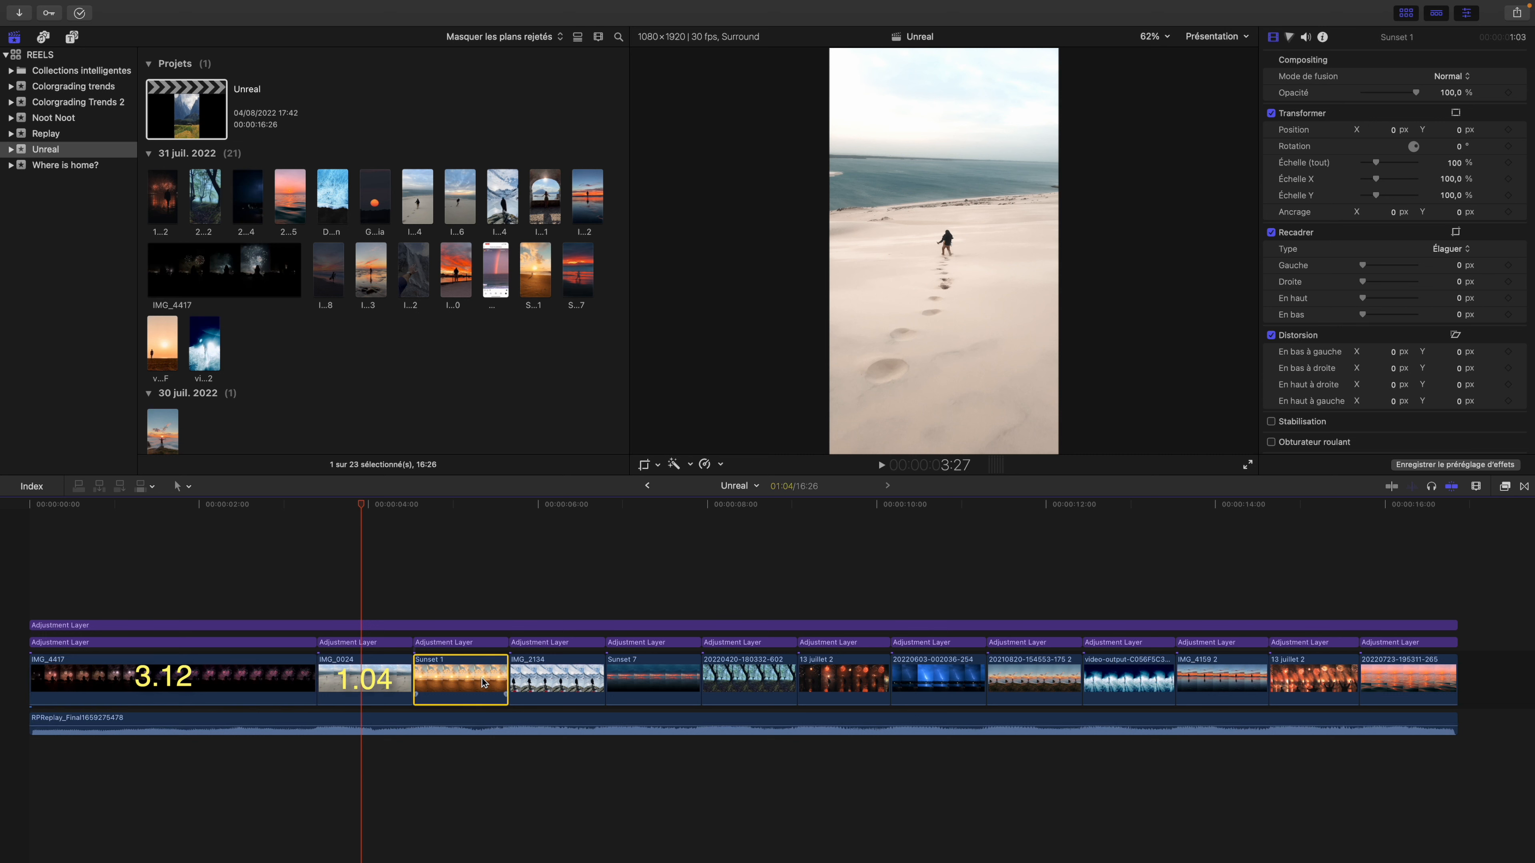
{"action": "left_click", "coordinate": [552, 690]}
{"action": "left_click", "coordinate": [675, 683]}
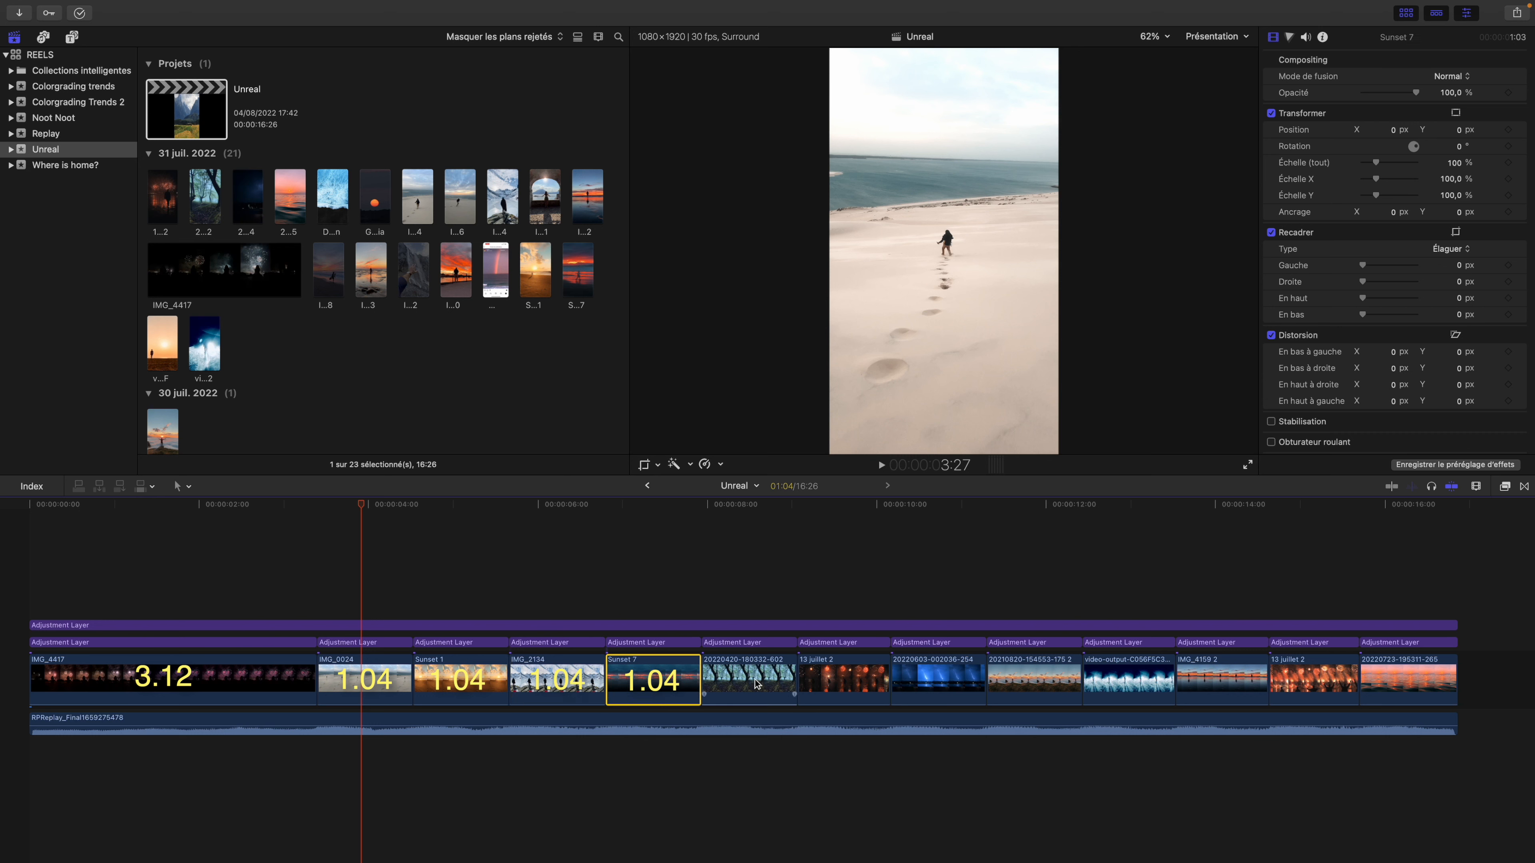
{"action": "left_click", "coordinate": [742, 669]}
{"action": "left_click", "coordinate": [829, 673]}
{"action": "left_click", "coordinate": [917, 682]}
{"action": "left_click", "coordinate": [1040, 678]}
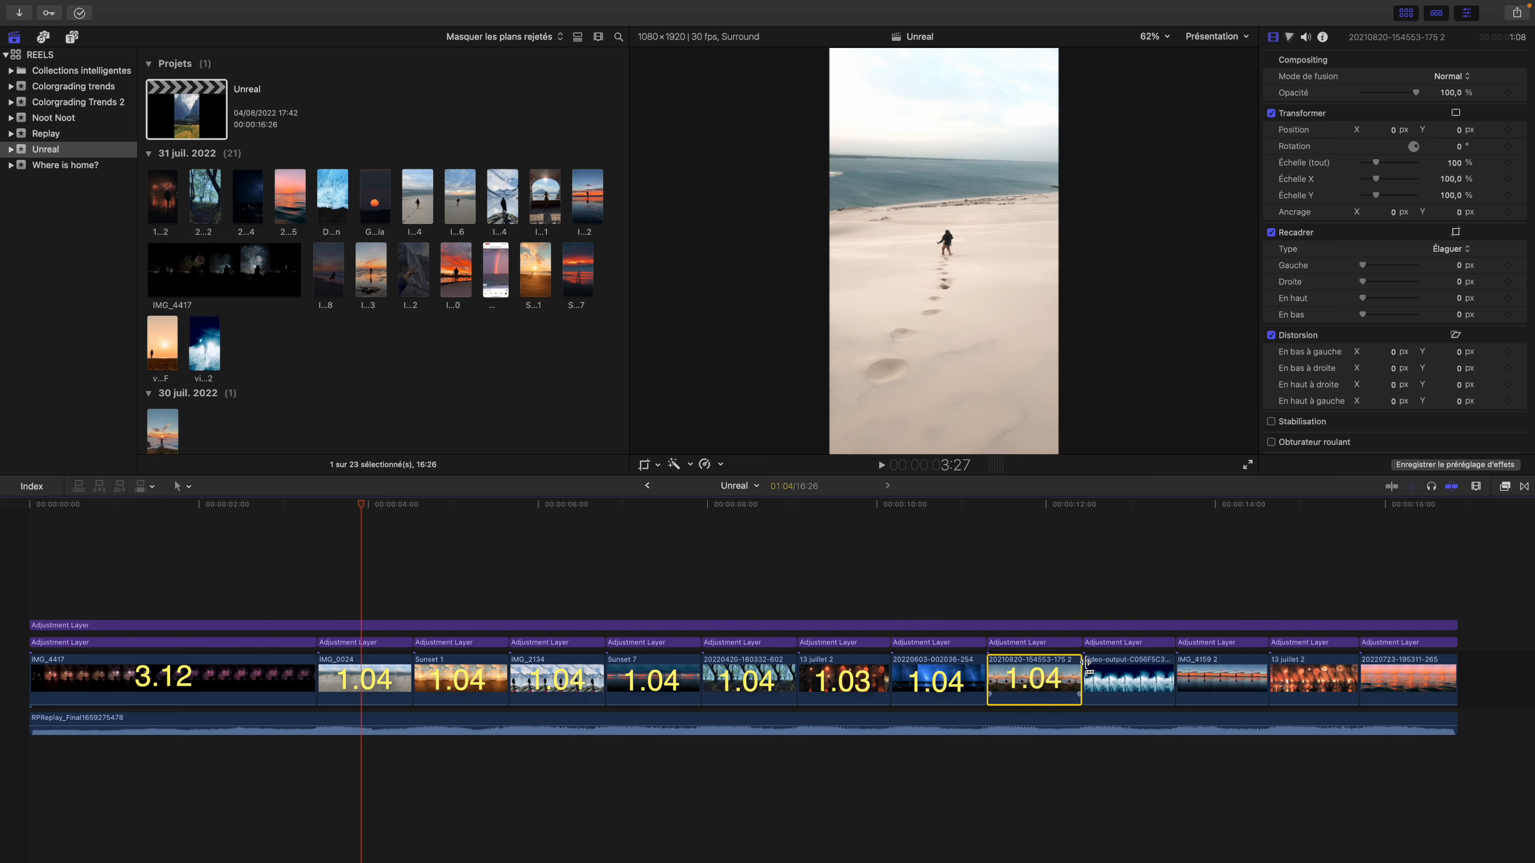
{"action": "left_click", "coordinate": [1127, 678]}
{"action": "left_click", "coordinate": [1216, 680]}
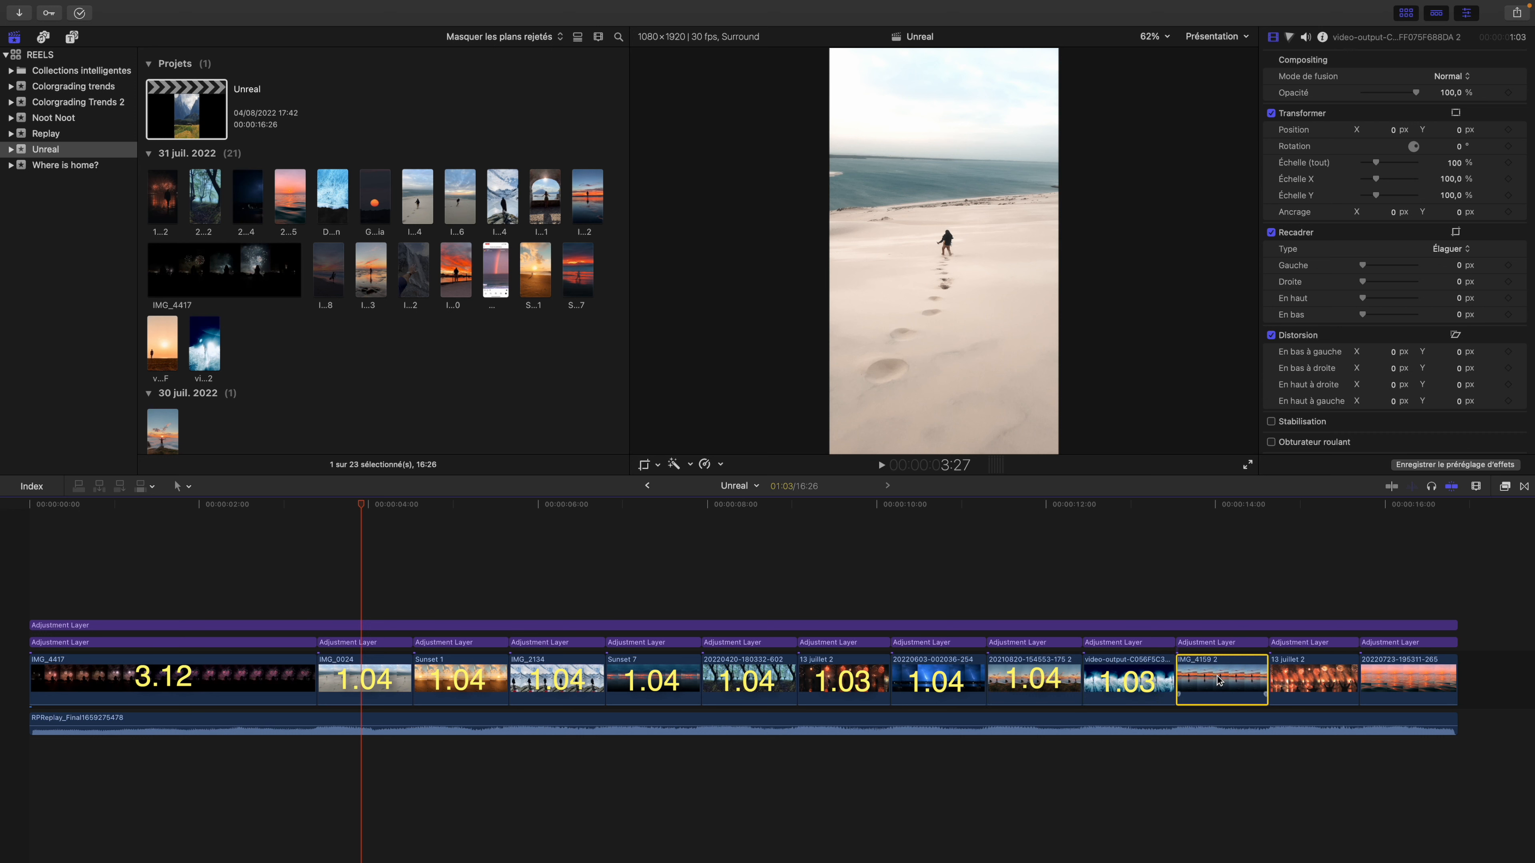
{"action": "left_click", "coordinate": [1292, 681]}
{"action": "left_click", "coordinate": [1400, 677]}
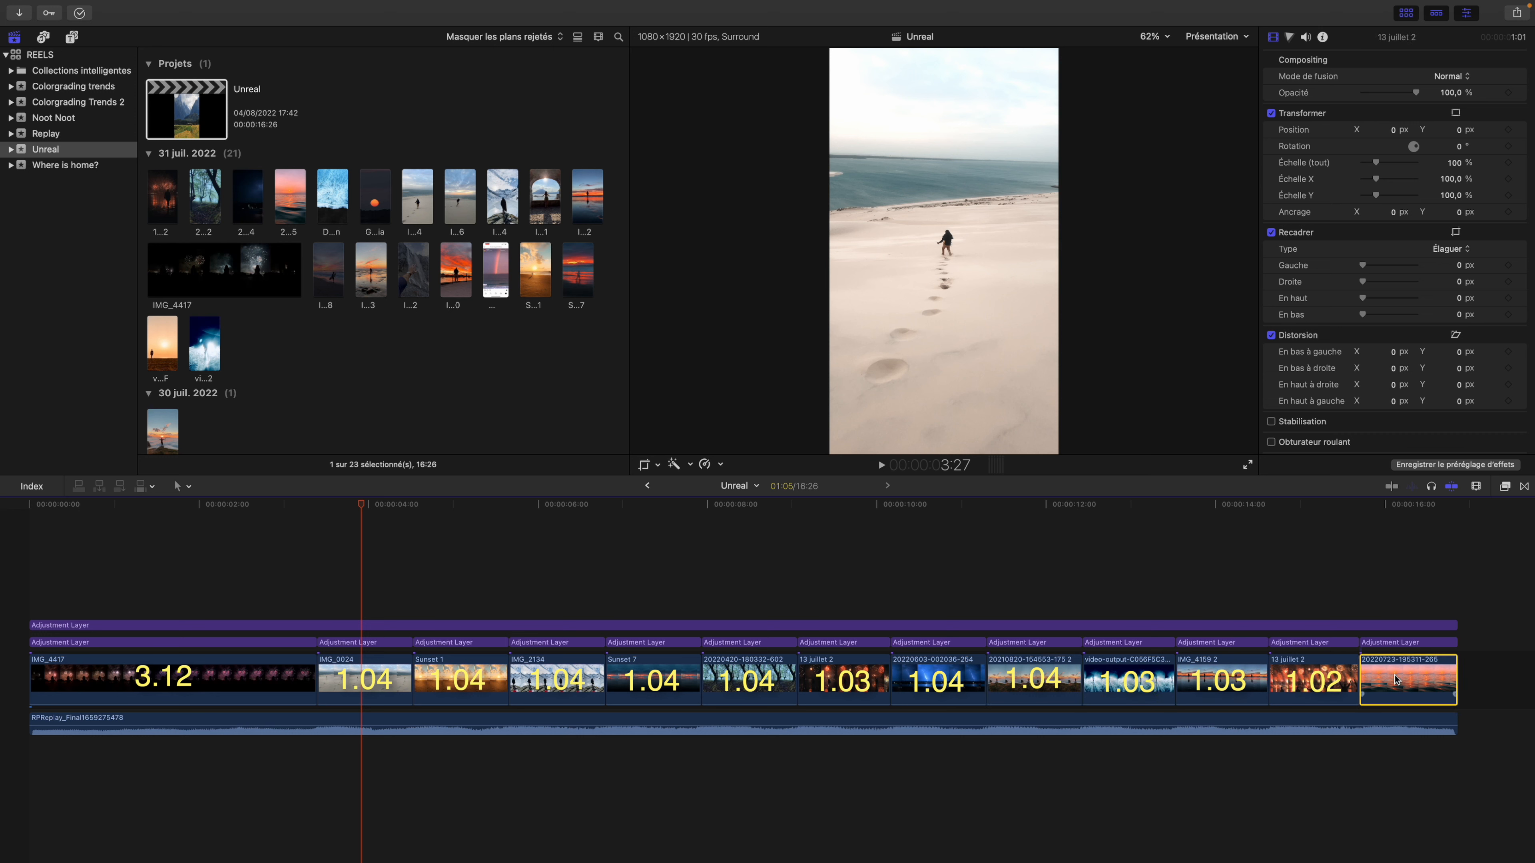
Return to the opening IMG_4417 clip and scrub the Unreal montage through to its end at 16:26
{"action": "left_click", "coordinate": [82, 624]}
{"action": "key", "text": "Home"}
{"action": "left_click", "coordinate": [119, 690]}
{"action": "left_click_drag", "start_coordinate": [61, 515], "coordinate": [256, 515]}
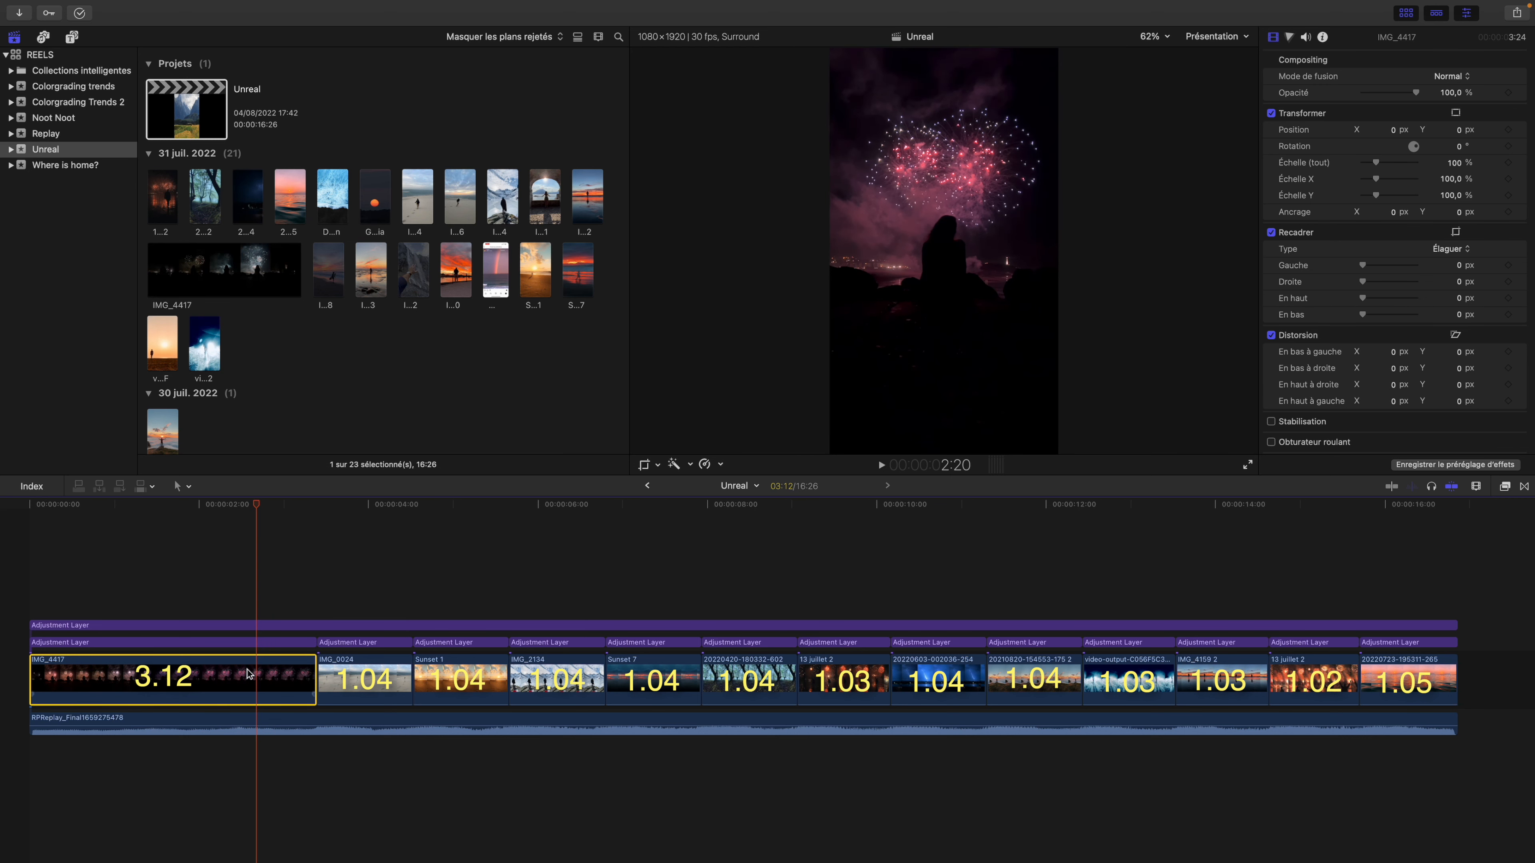
{"action": "scroll", "coordinate": [248, 673], "scroll_direction": "right", "scroll_amount": 1}
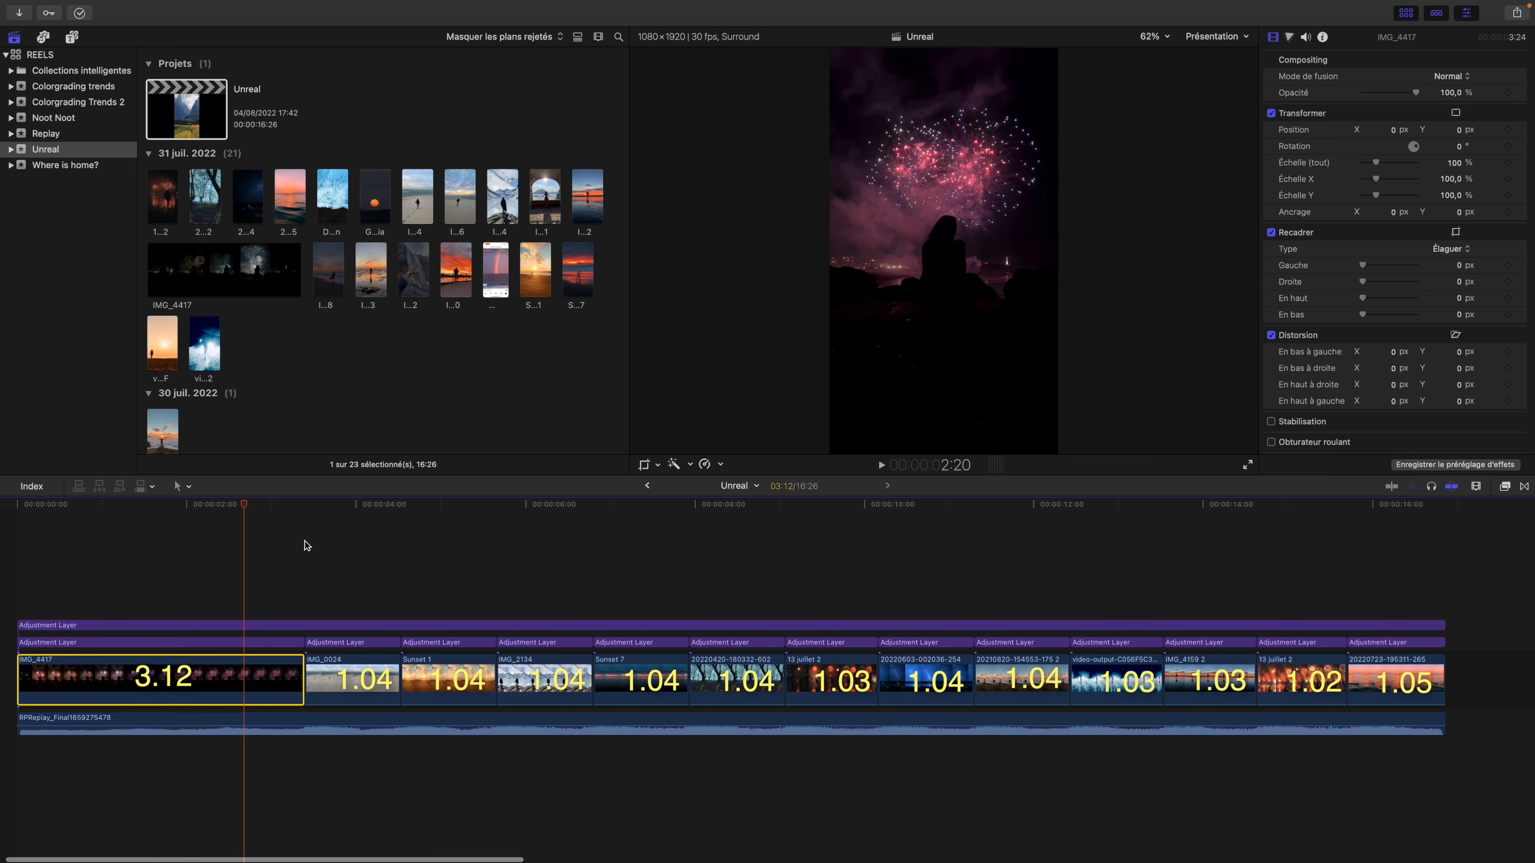
{"action": "left_click_drag", "start_coordinate": [240, 511], "coordinate": [1441, 533]}
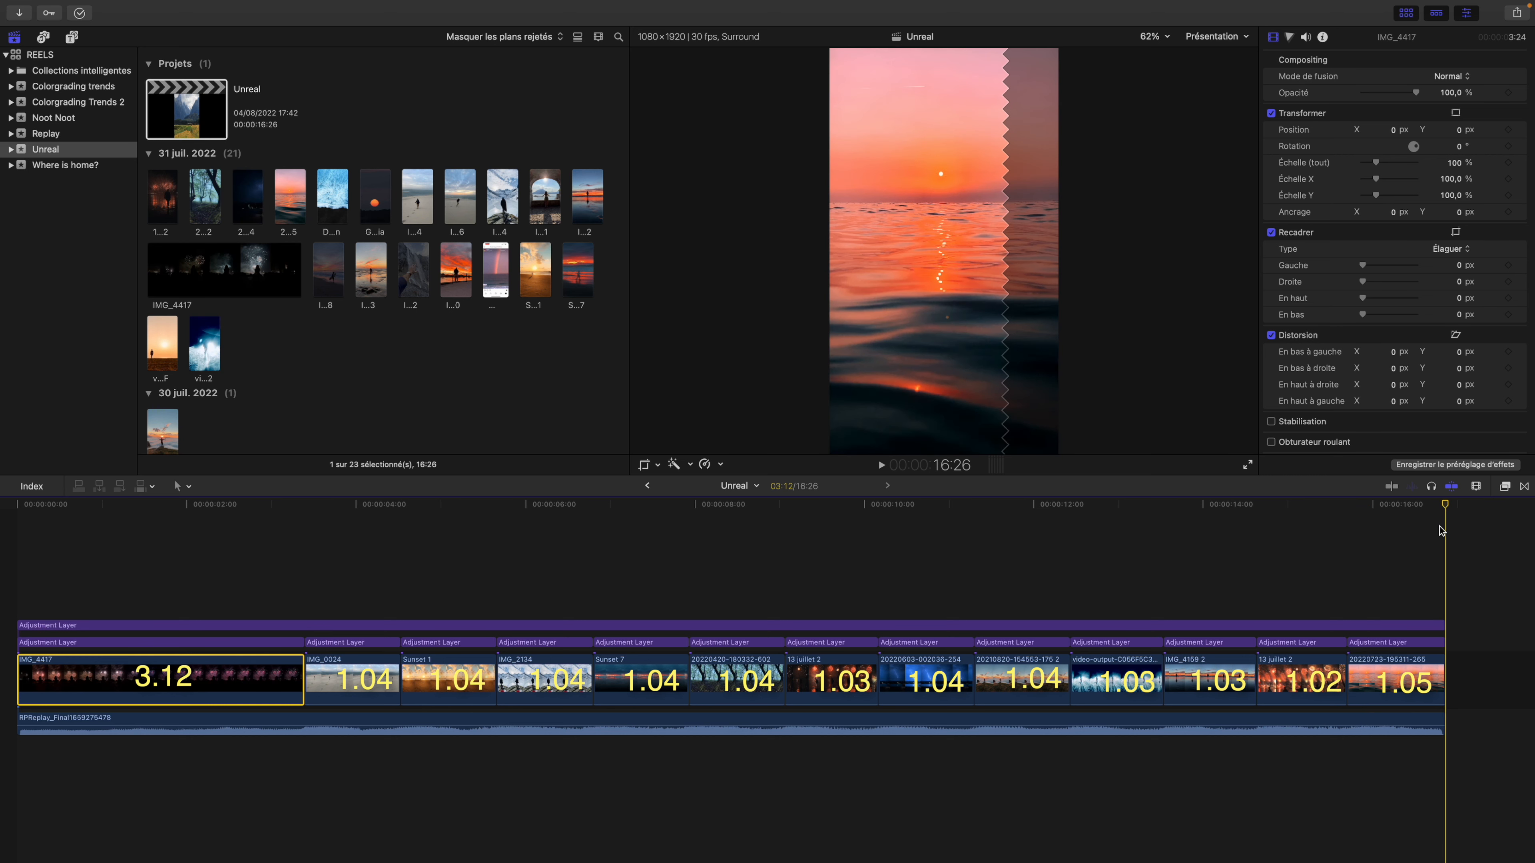
{"action": "left_click", "coordinate": [184, 589]}
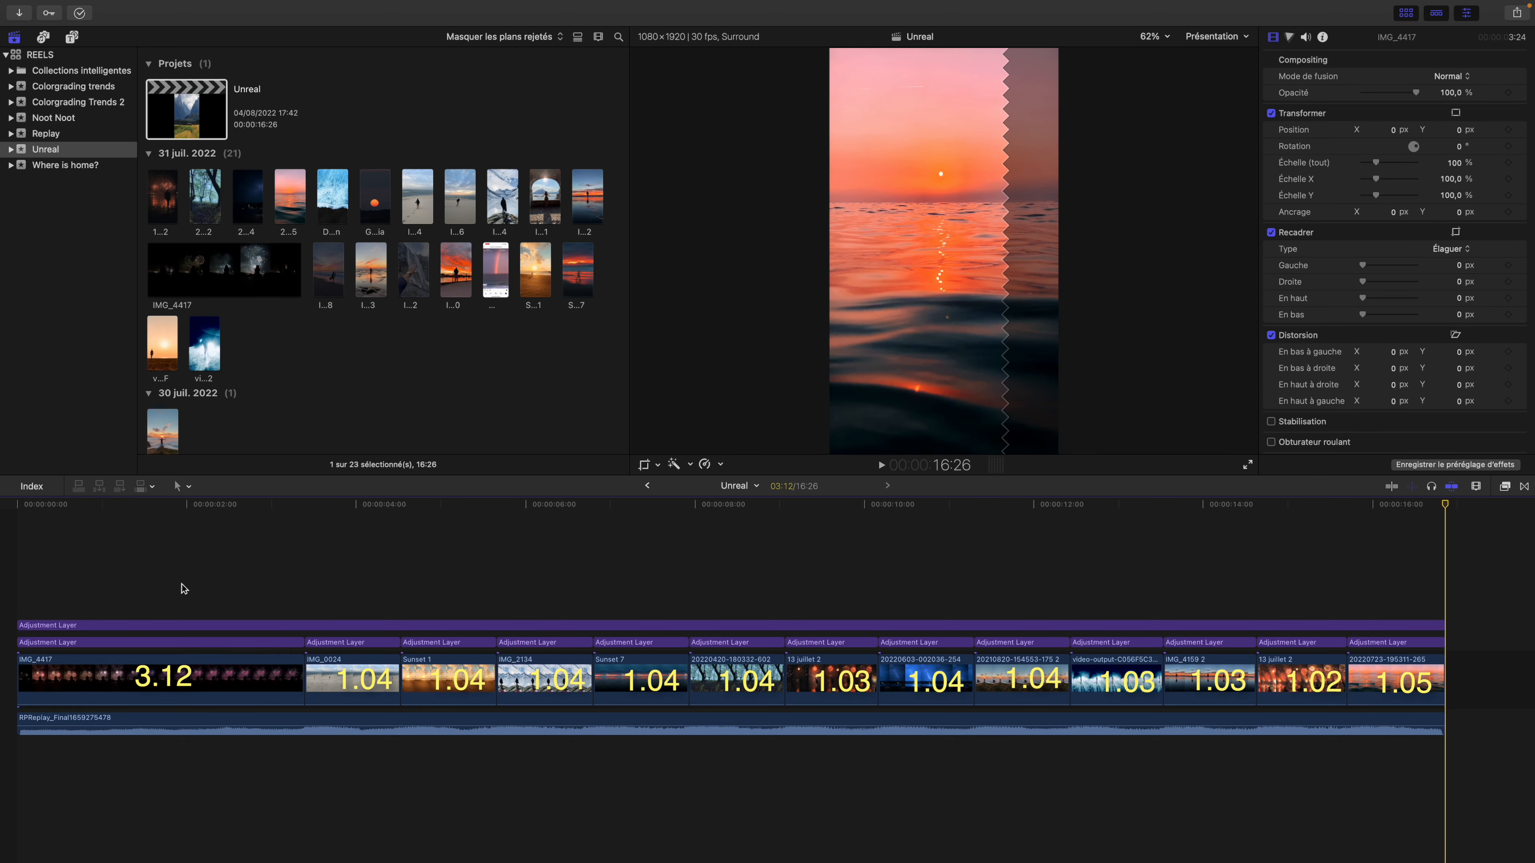
Review the graded look and the cuts between clips across the Unreal montage, starting from the fireworks shot
{"action": "left_click", "coordinate": [183, 507]}
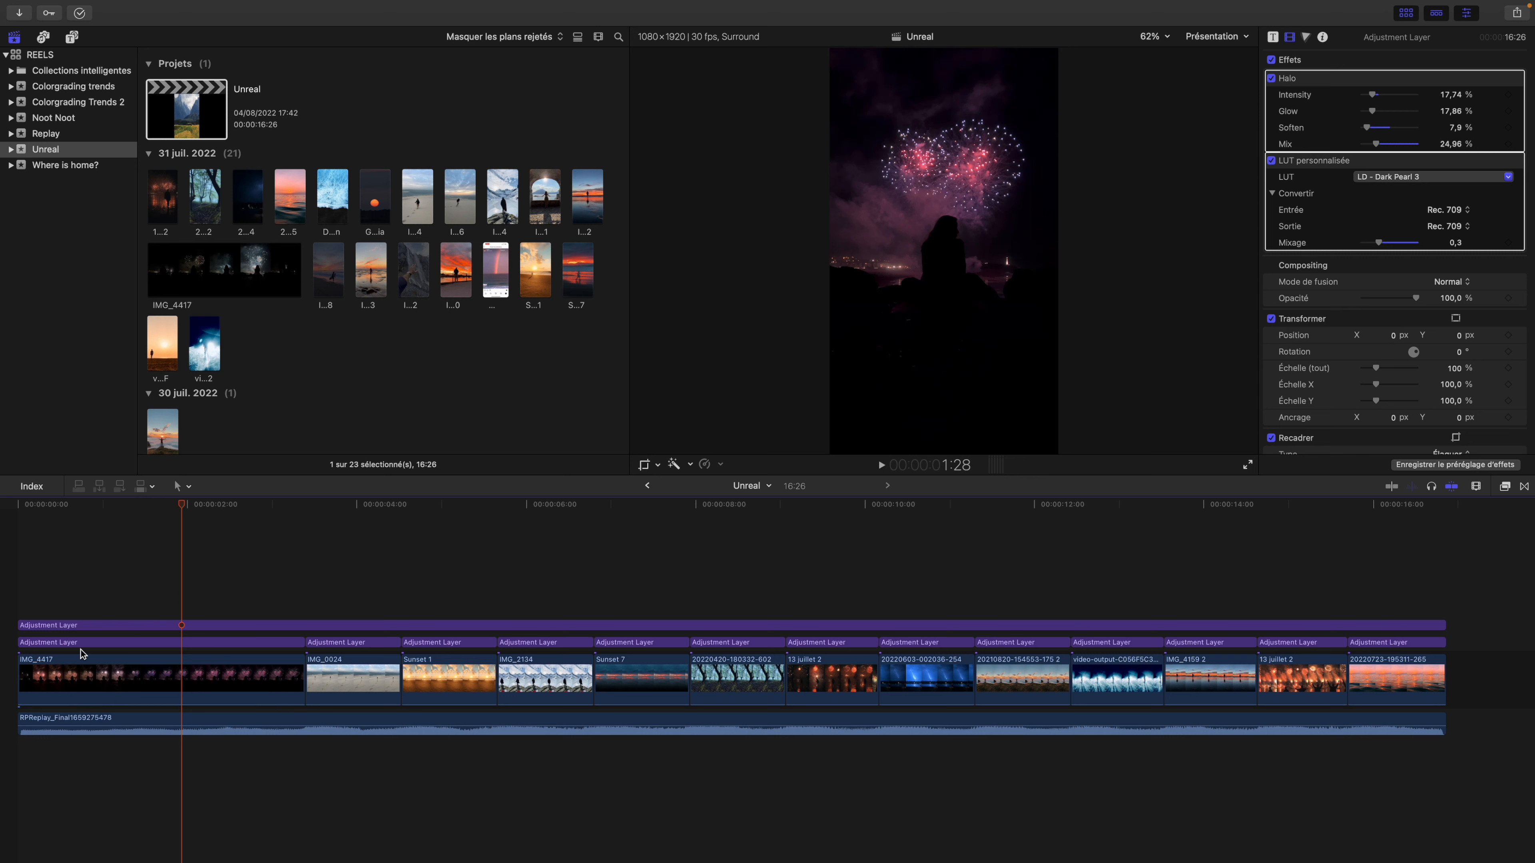
{"action": "left_click_drag", "start_coordinate": [182, 505], "coordinate": [802, 612]}
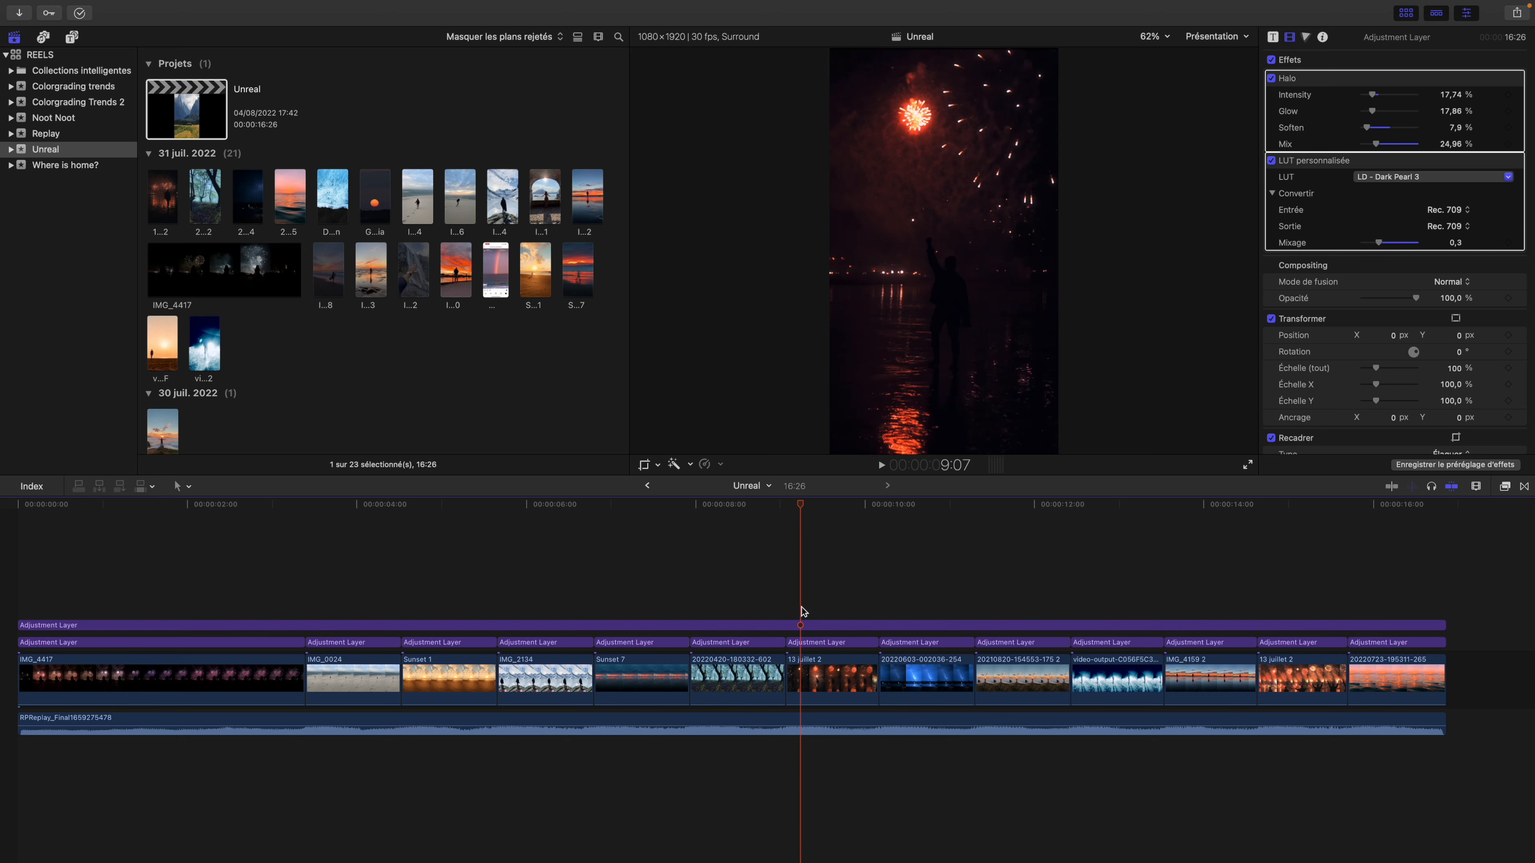
{"action": "left_click_drag", "start_coordinate": [800, 509], "coordinate": [1044, 589]}
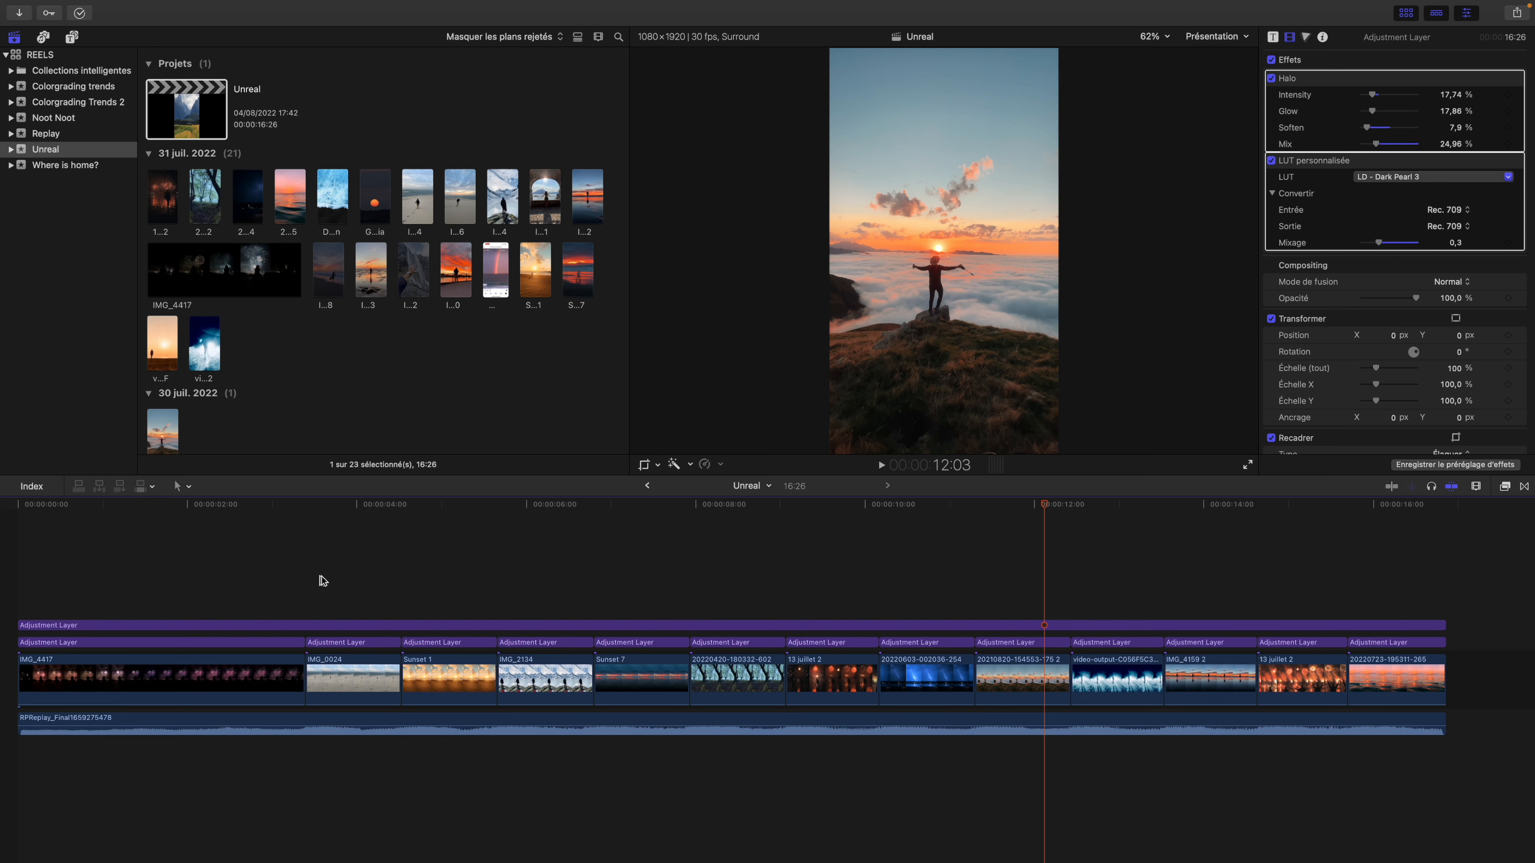
{"action": "left_click", "coordinate": [225, 571]}
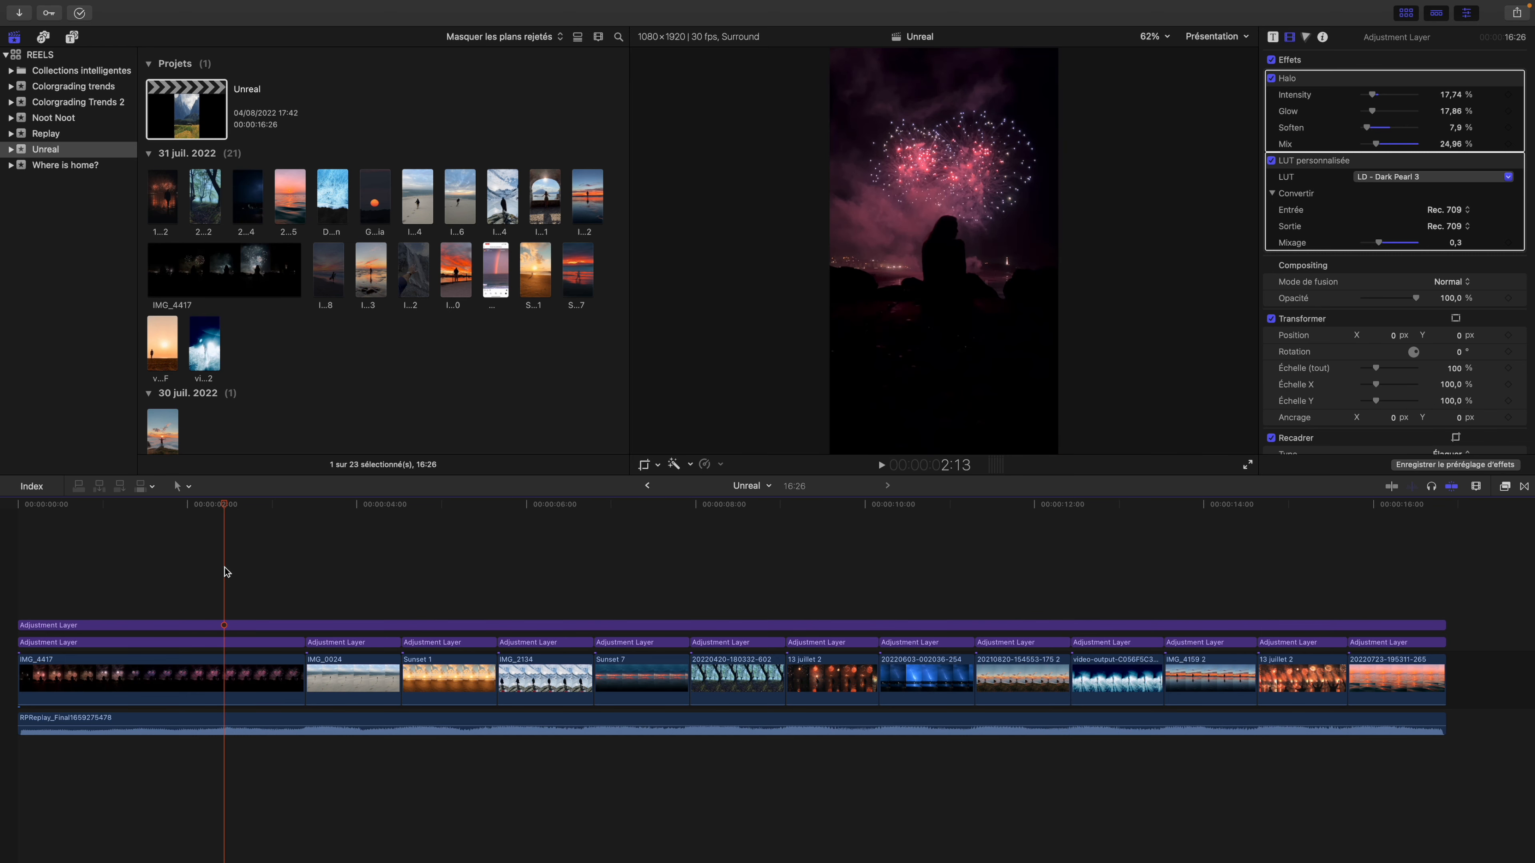
{"action": "left_click_drag", "start_coordinate": [225, 506], "coordinate": [1217, 526]}
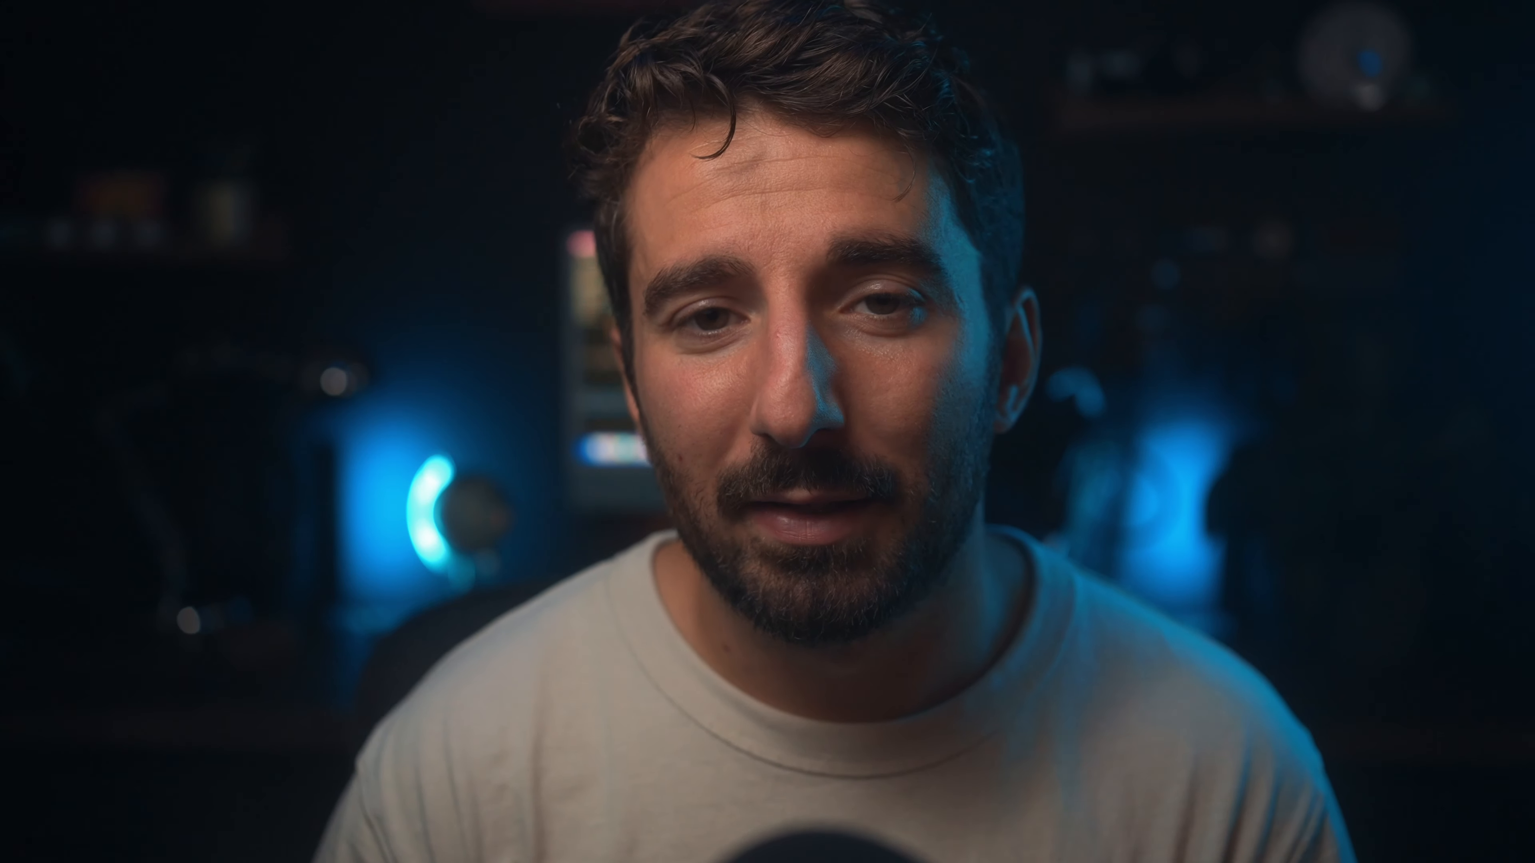